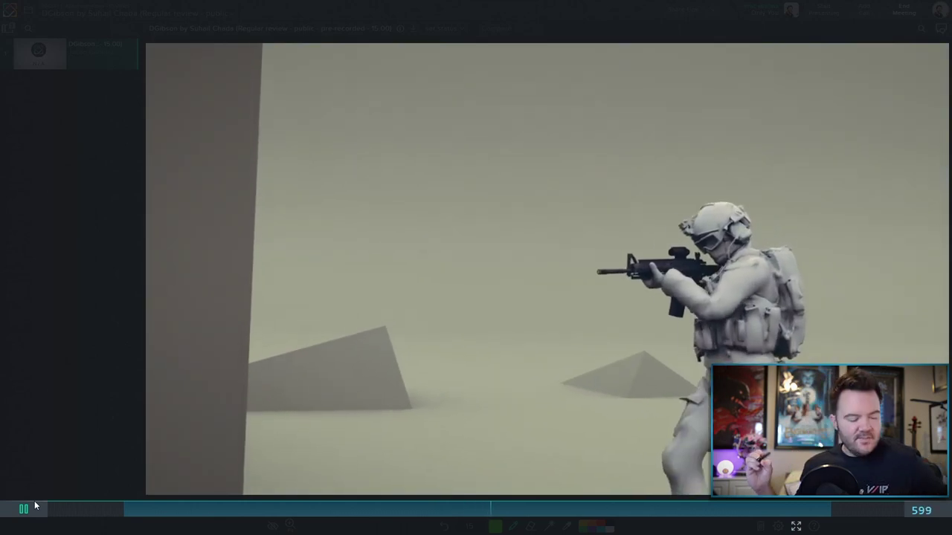
Rewind the reel to the Spider-Man jump shot and play it from there
click(24, 509)
mouse_move(510, 513)
mouse_down()
mouse_move(158, 512)
mouse_move(171, 514)
mouse_up()
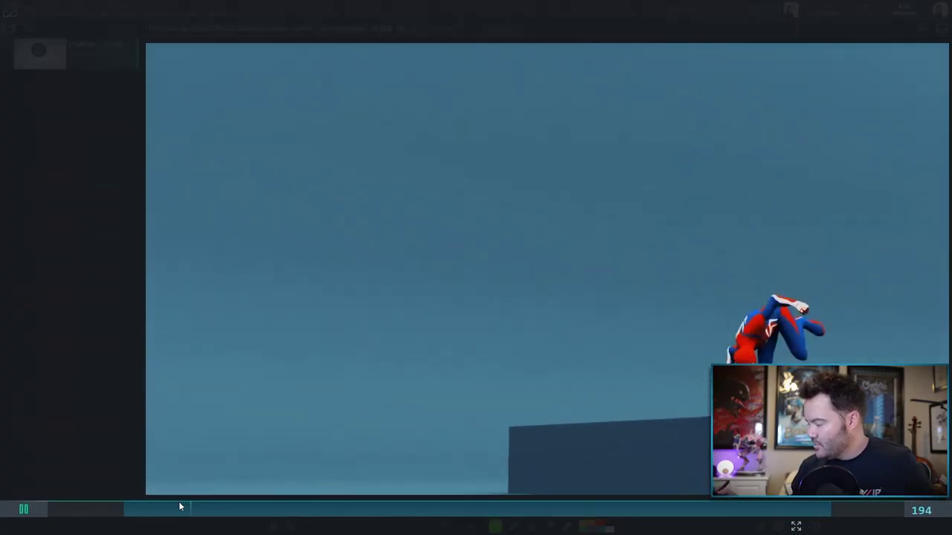
key(space)
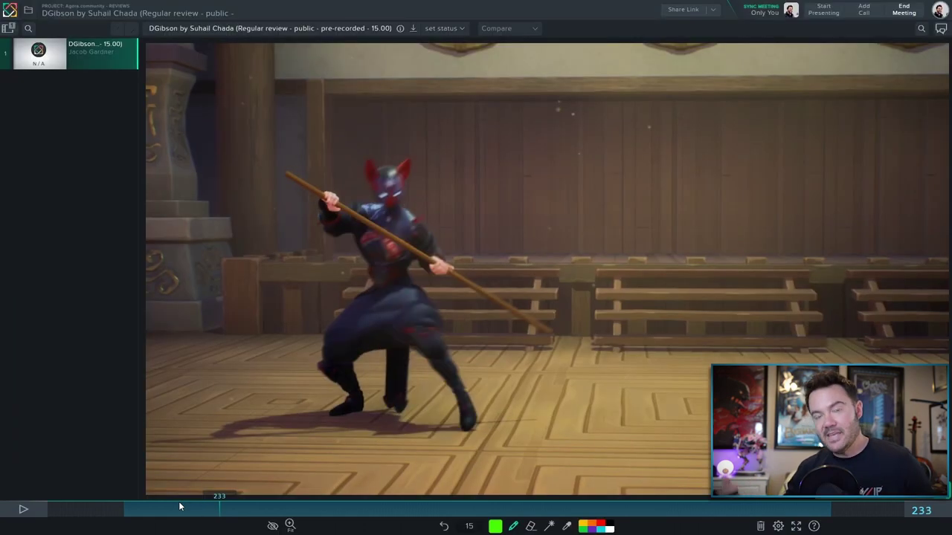
drag(213, 510, 136, 504)
key(space)
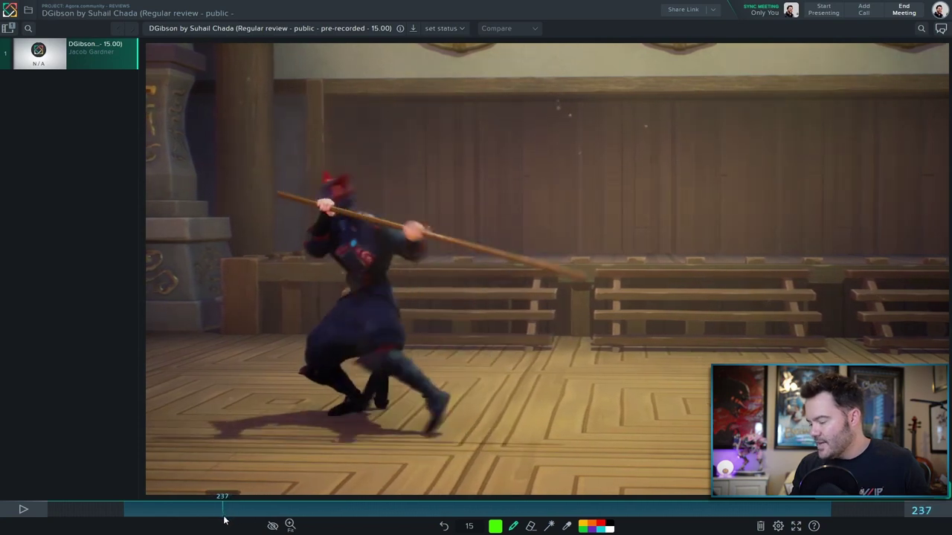
Replay the staff spin a few frames back, stopping on the pistol shot at frame 803
key(space)
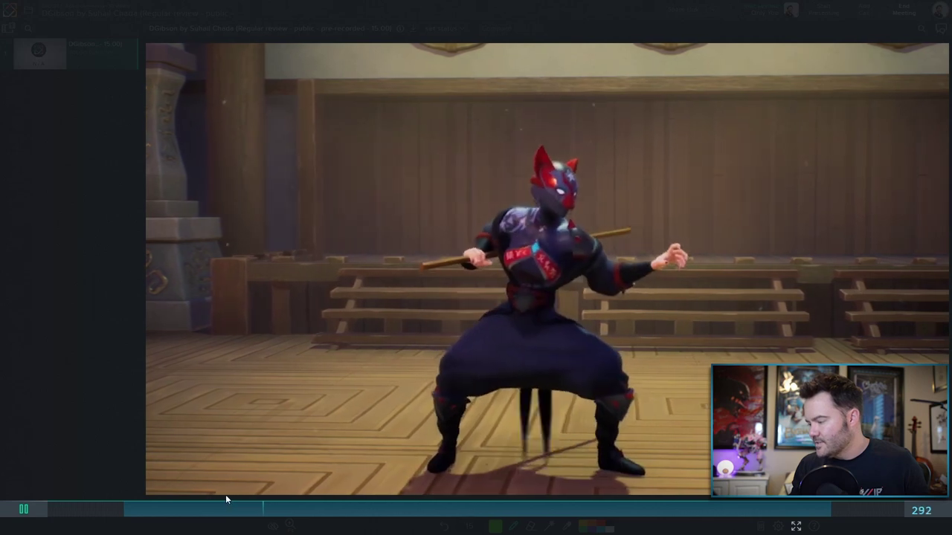
key(space)
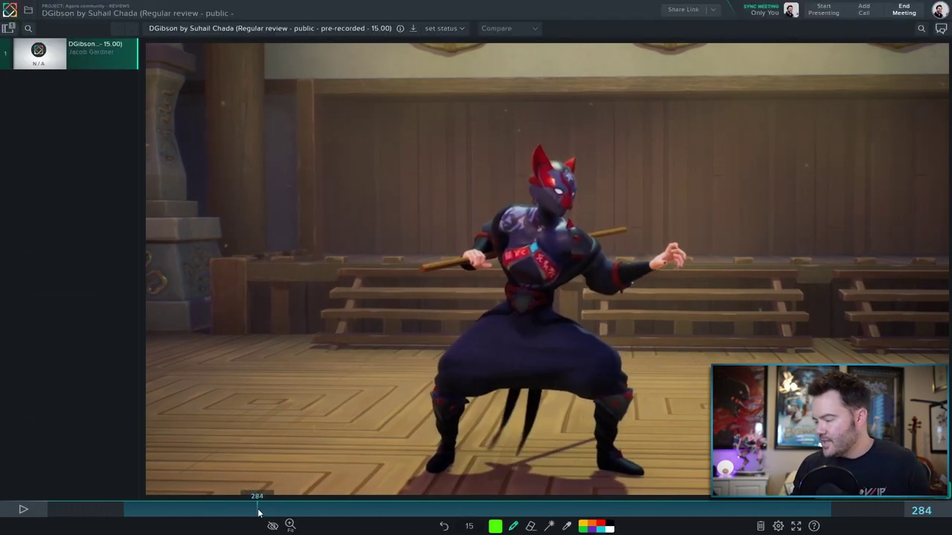
drag(259, 513, 236, 515)
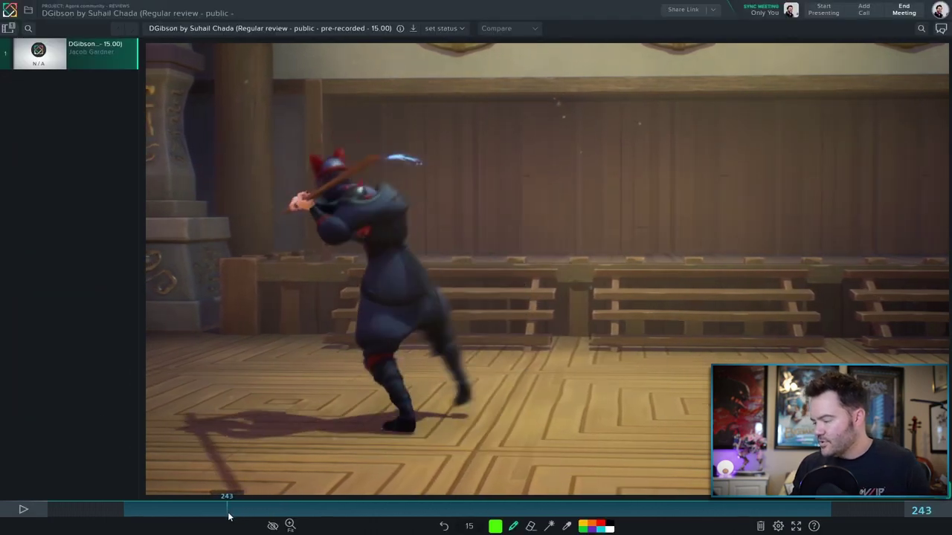
key(space)
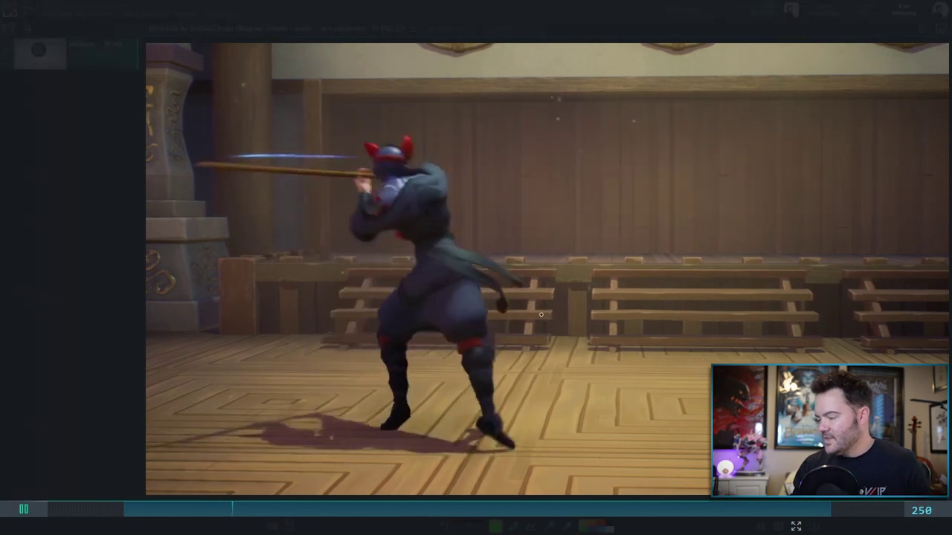
key(space)
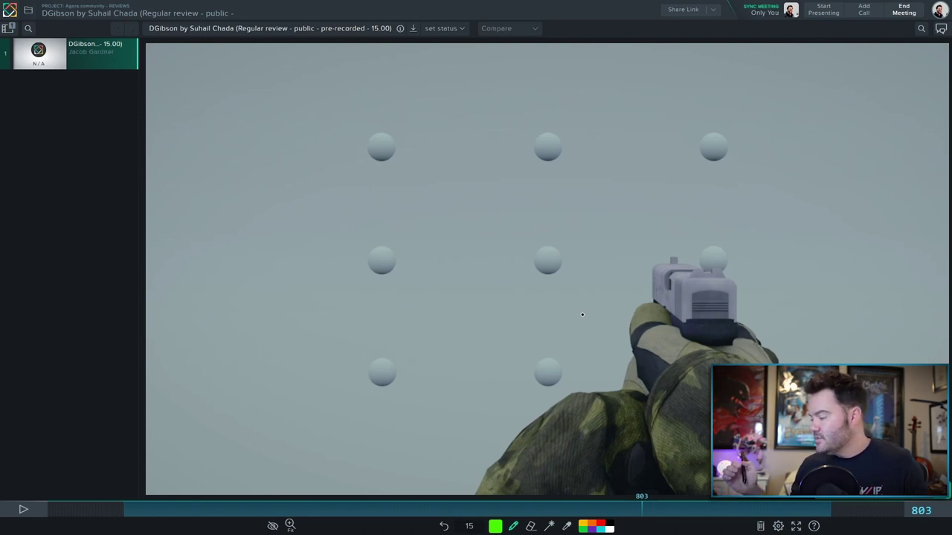
Scrub back through the pistol clip, pause the rifle shot at frame 907, then resume playback
mouse_move(652, 508)
mouse_down()
mouse_move(601, 509)
mouse_move(704, 513)
mouse_move(617, 510)
mouse_up()
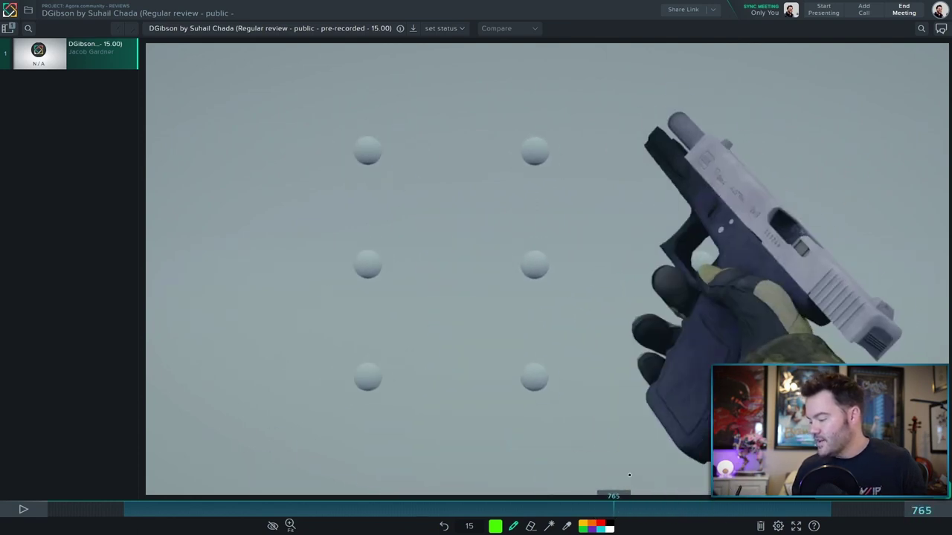
key(space)
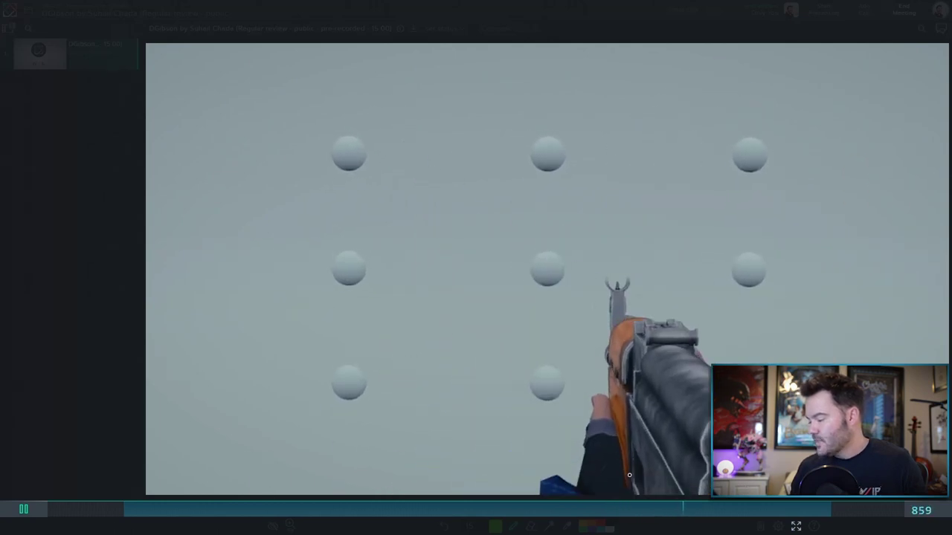
key(space)
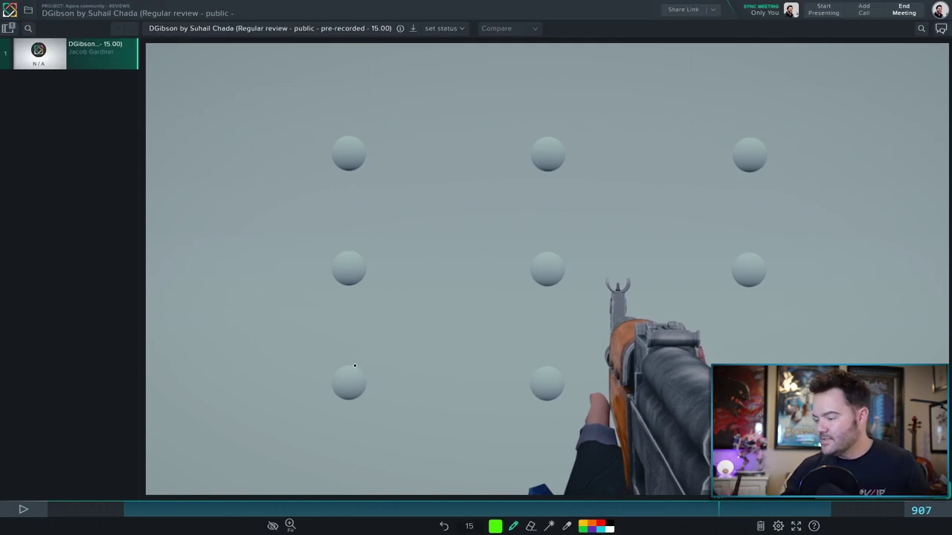
key(space)
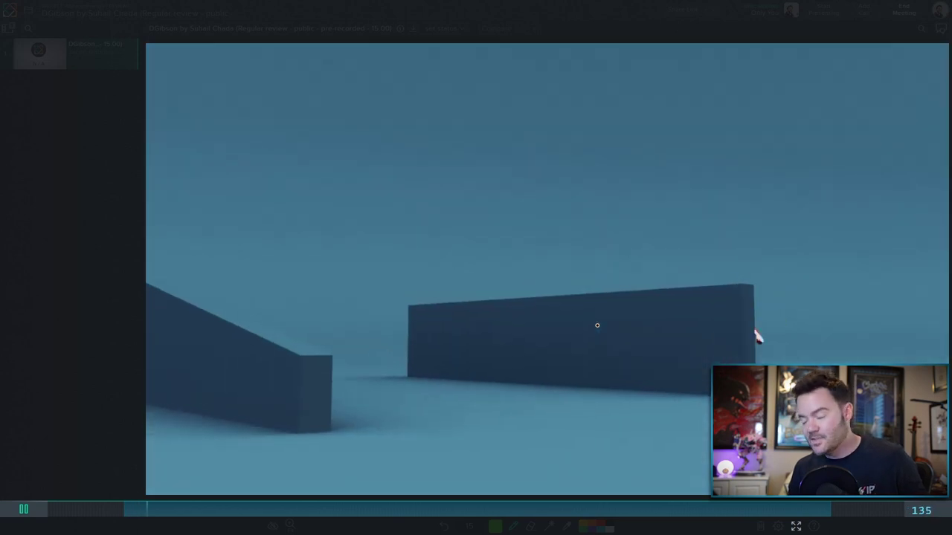
Pause on the wall-run scene, jump ahead to the Zelda walk cycle, then rewind toward Spider-Man
key(space)
click(647, 513)
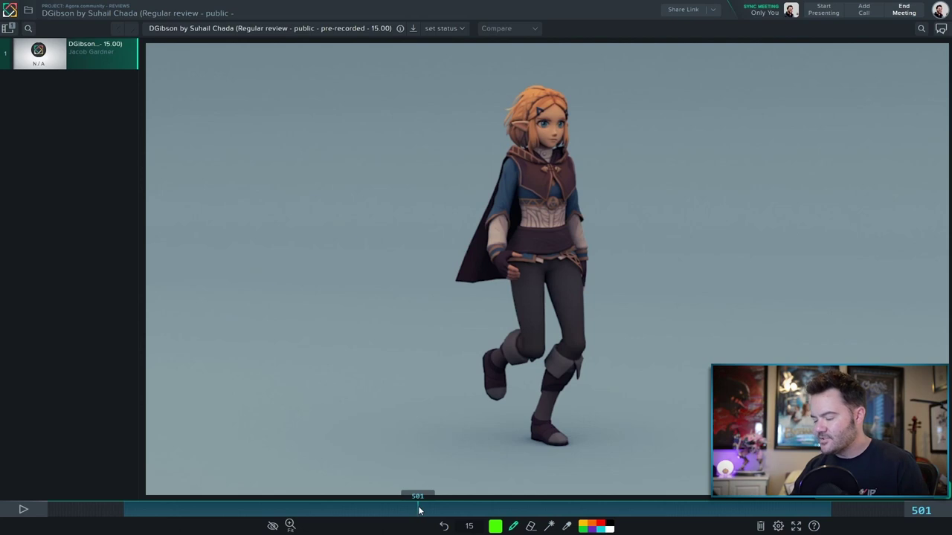
drag(418, 510, 201, 505)
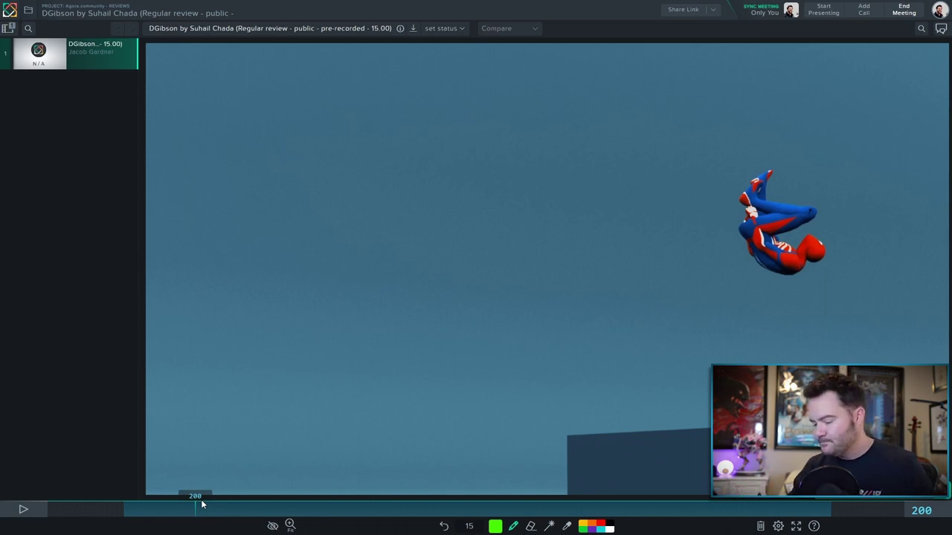
Scrub back to frame 140, where Spider-Man crouches atop the wall
drag(201, 505, 147, 510)
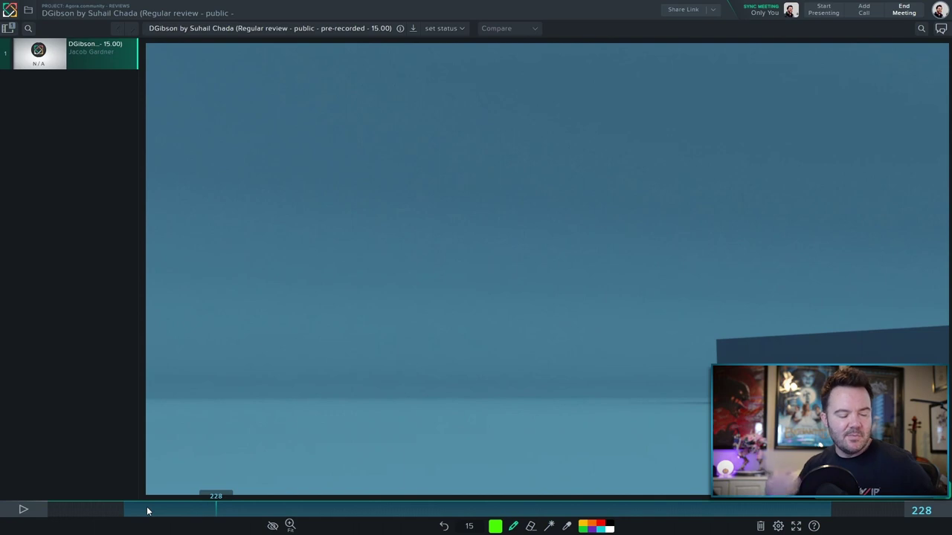
mouse_move(215, 509)
mouse_down()
mouse_move(141, 518)
mouse_move(152, 505)
mouse_up()
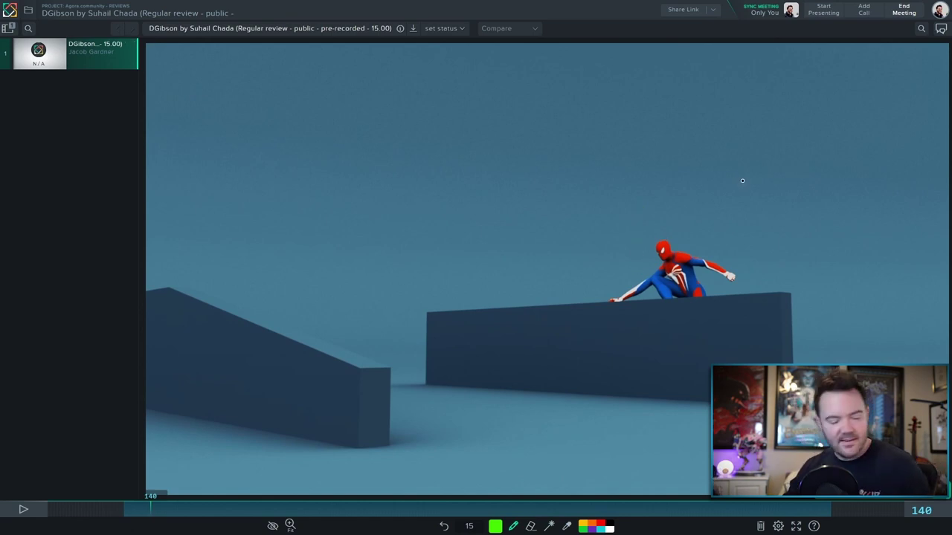
Step frame by frame up to the top of the jump and back to the push-off pose
key(Right)
key(Right)
key(Right)
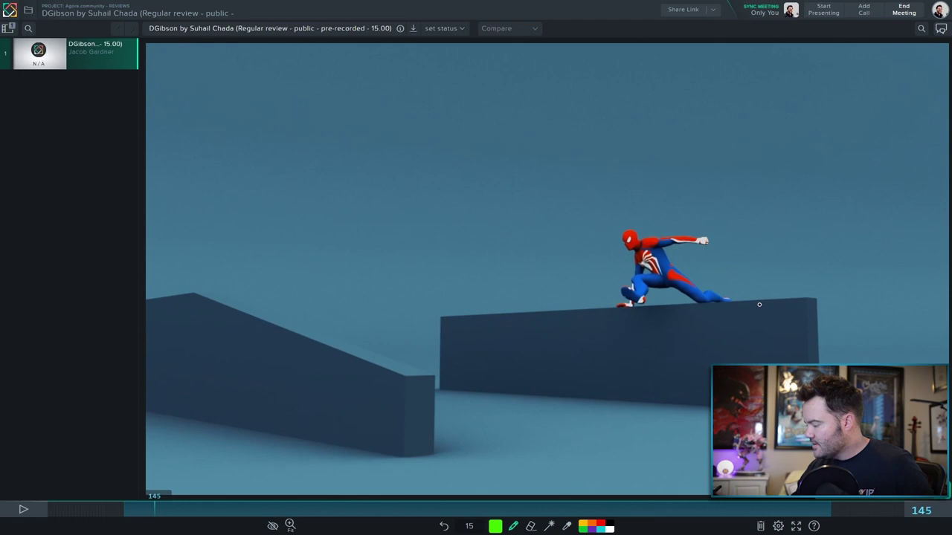
key(Right)
key(Right)
key(Right)
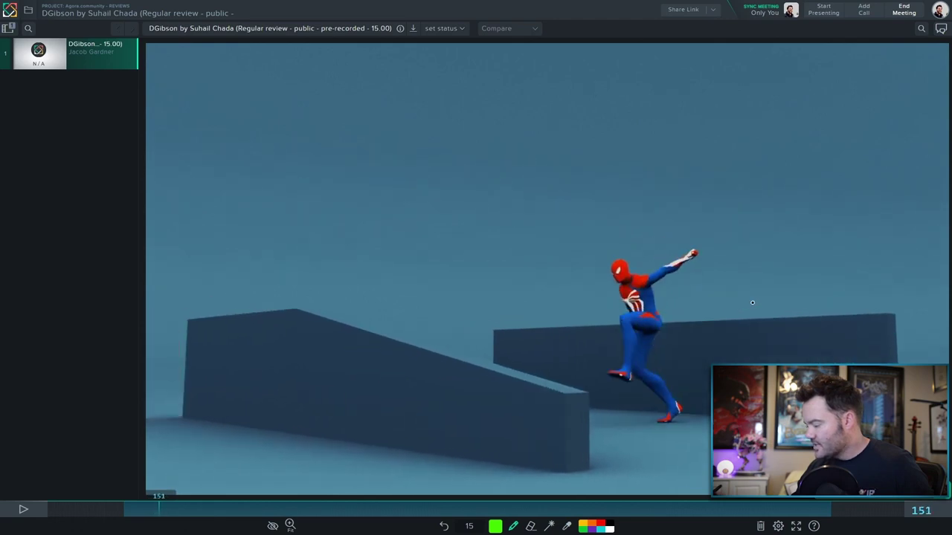
key(Right)
key(Right)
key(Right)
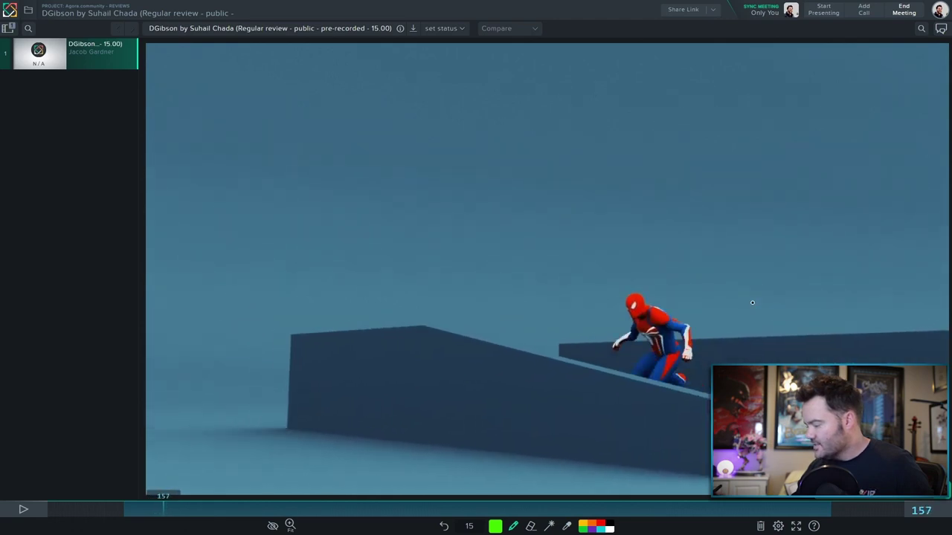
key(Right)
key(Right)
key(Right)
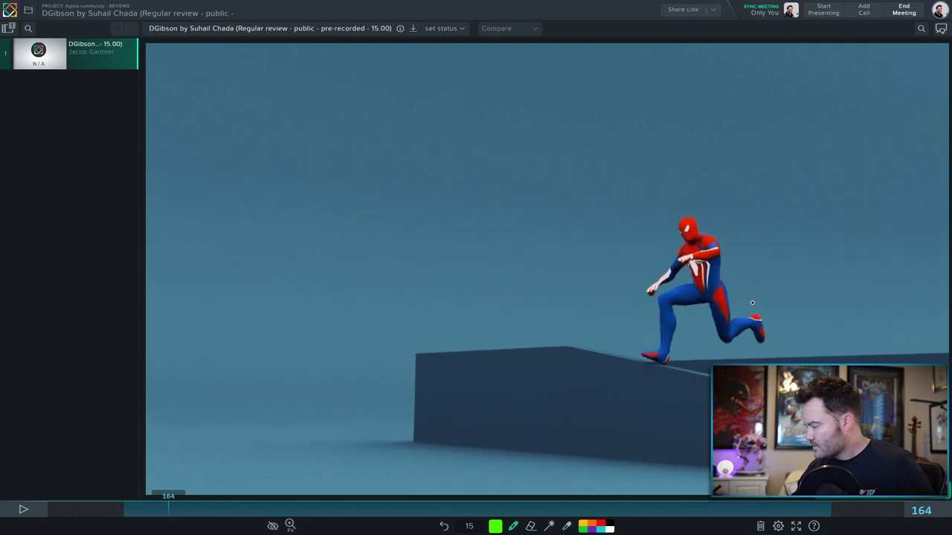
key(Right)
key(Right)
key(Right)
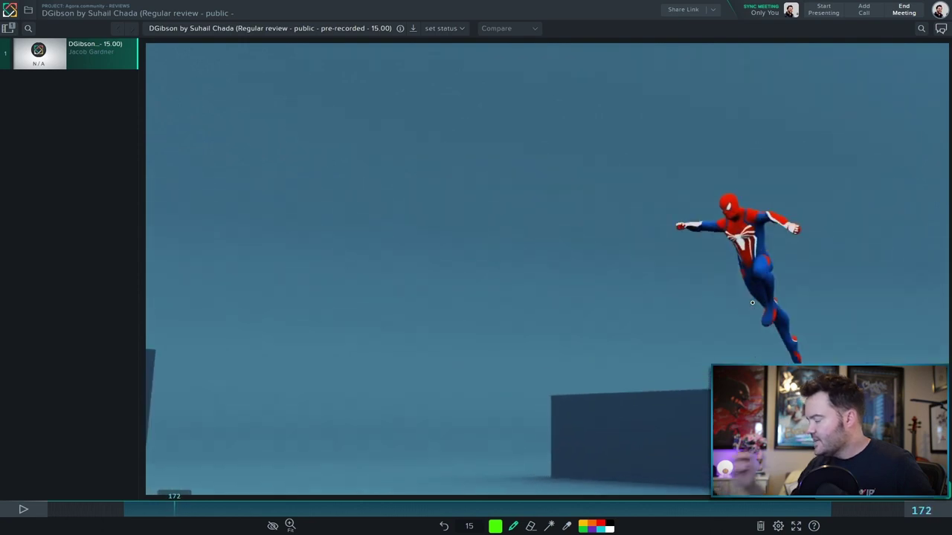
key(Right)
key(Right)
key(Right)
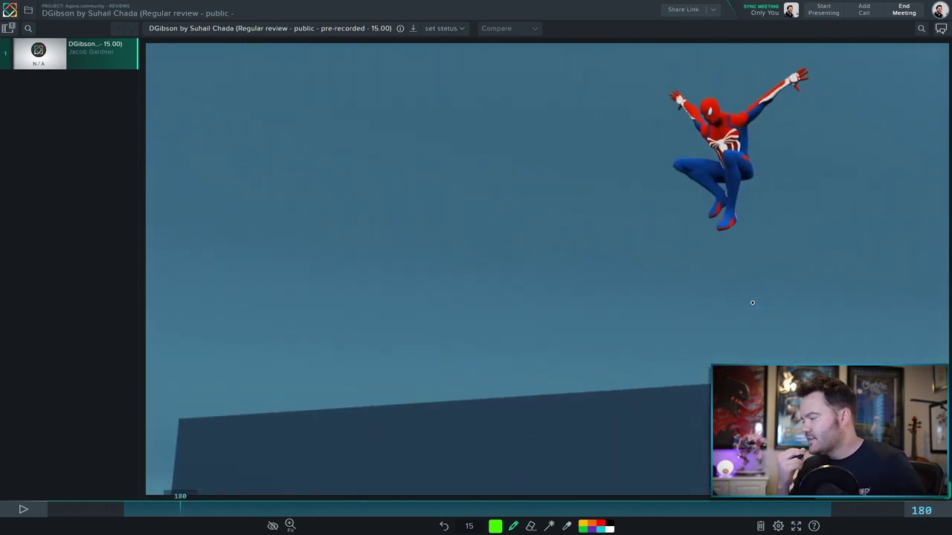
key(Left)
key(Left)
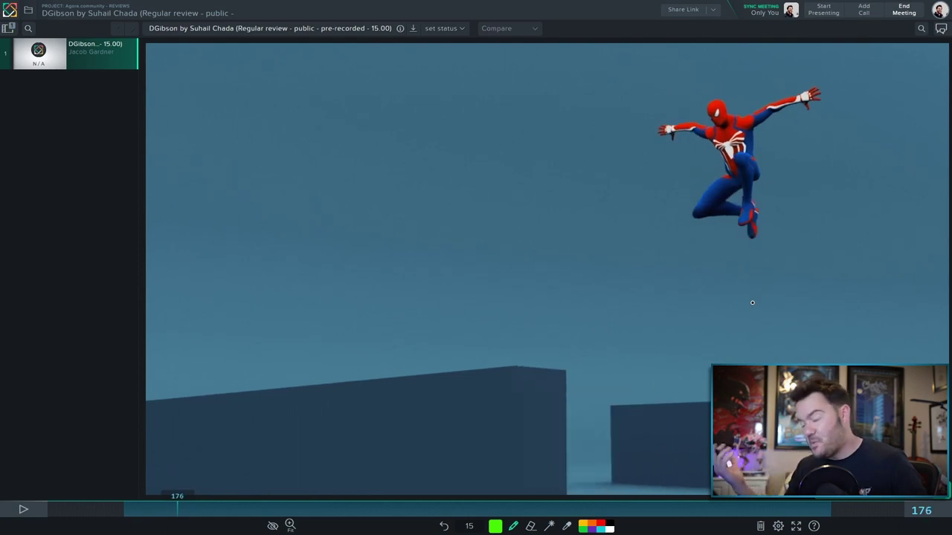
key(Left)
key(Left)
key(Left)
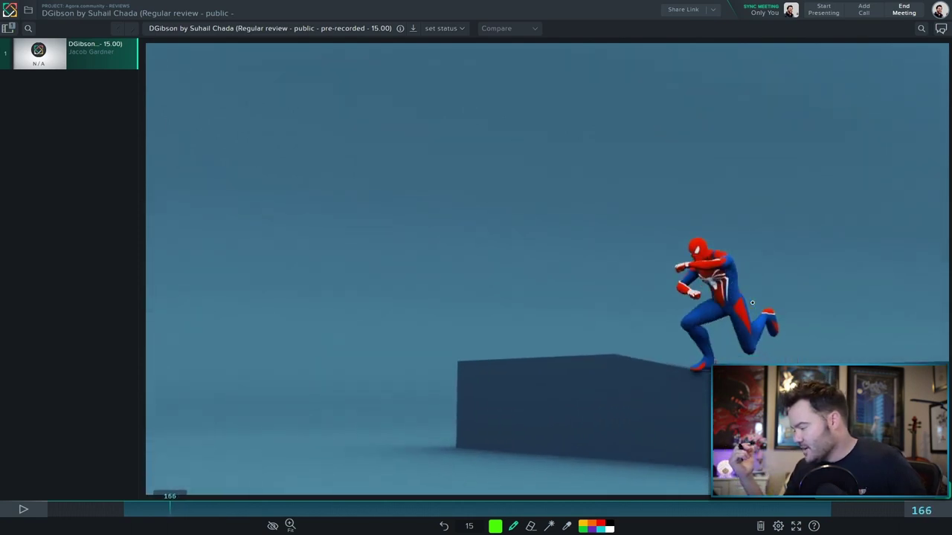
key(Left)
key(Left)
key(Left)
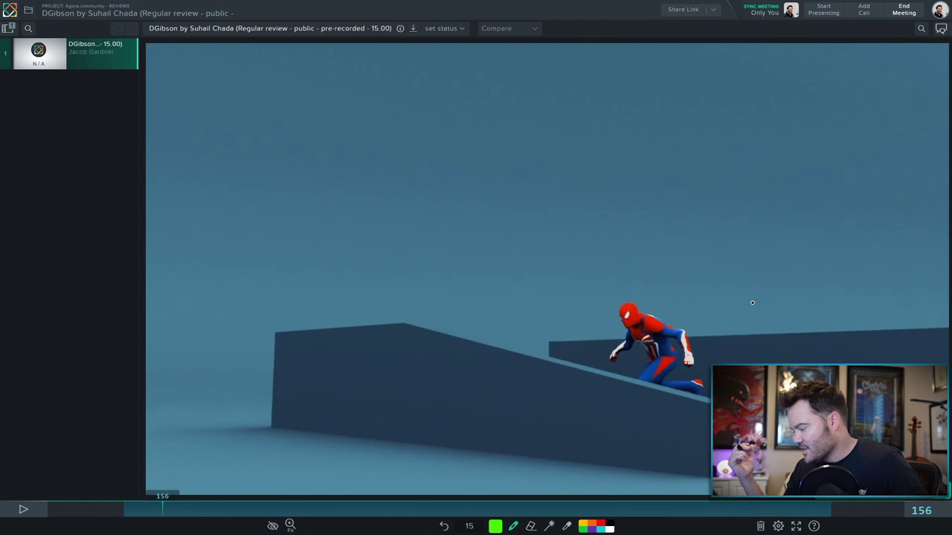
key(Left)
key(Left)
key(Left)
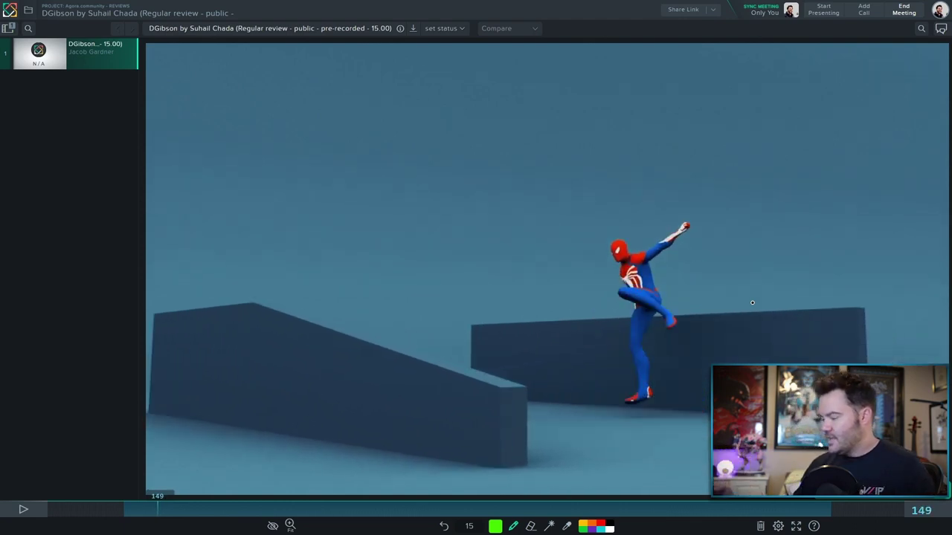
key(Left)
key(Left)
key(Left)
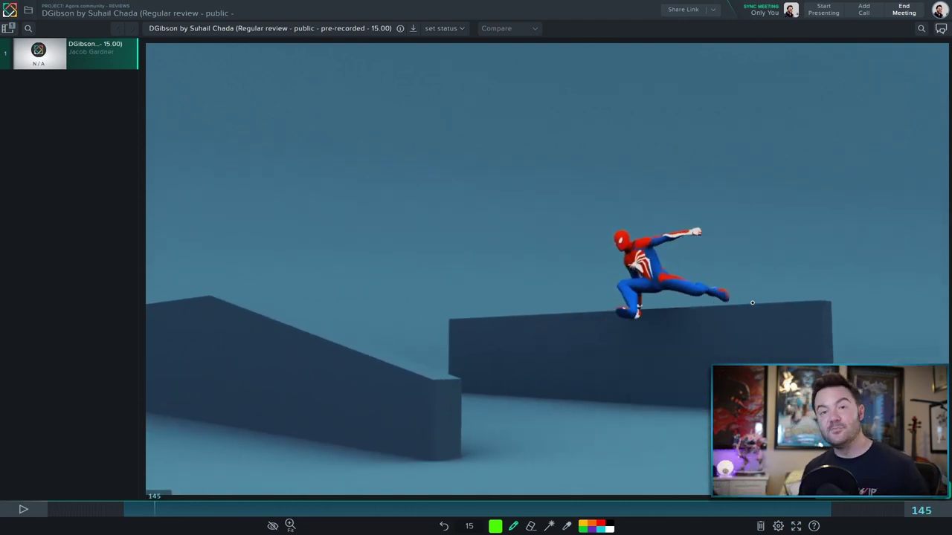
Settle on frame 146 and draw a green arc along Spider-Man's back
key(Right)
key(Right)
key(Right)
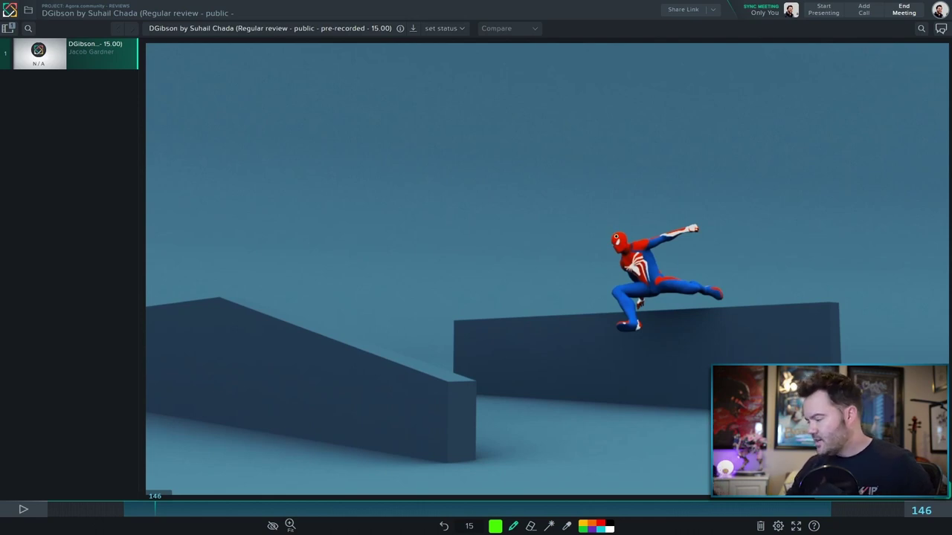
key(Right)
key(Right)
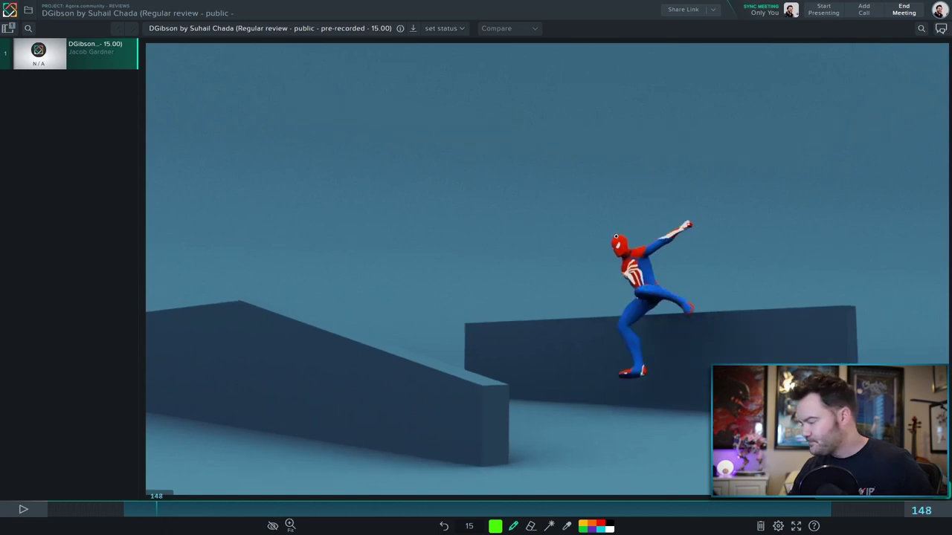
key(Left)
key(Left)
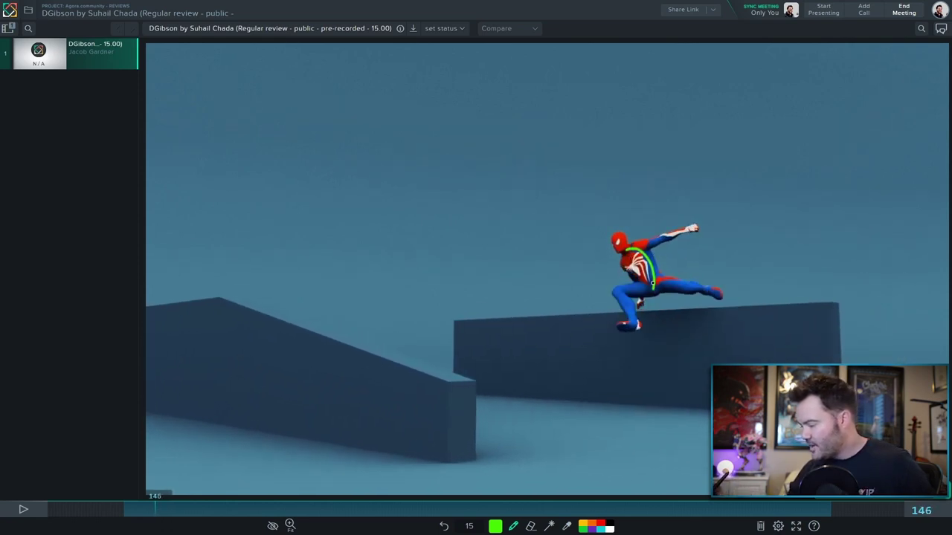
drag(652, 282, 649, 291)
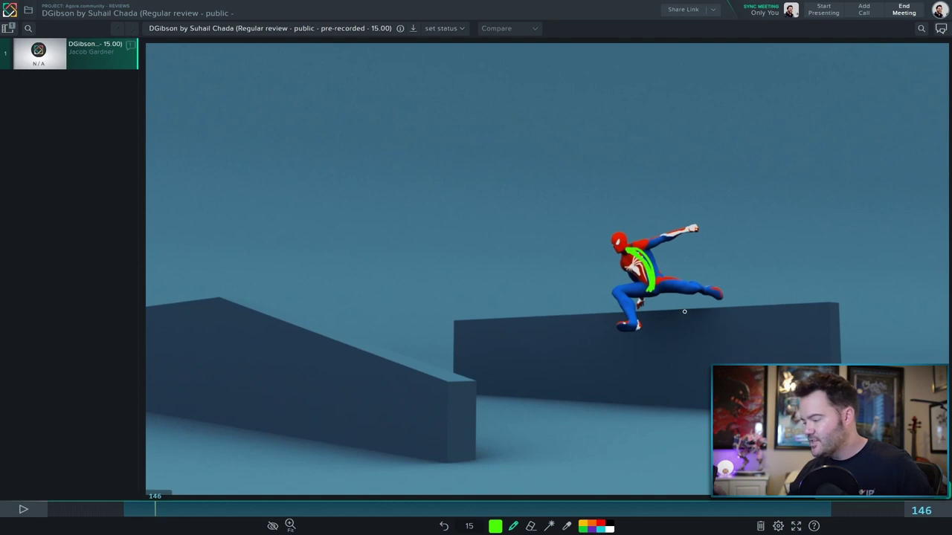
Sketch trial notes on frames 149 and 150, then undo and clear them
key(Right)
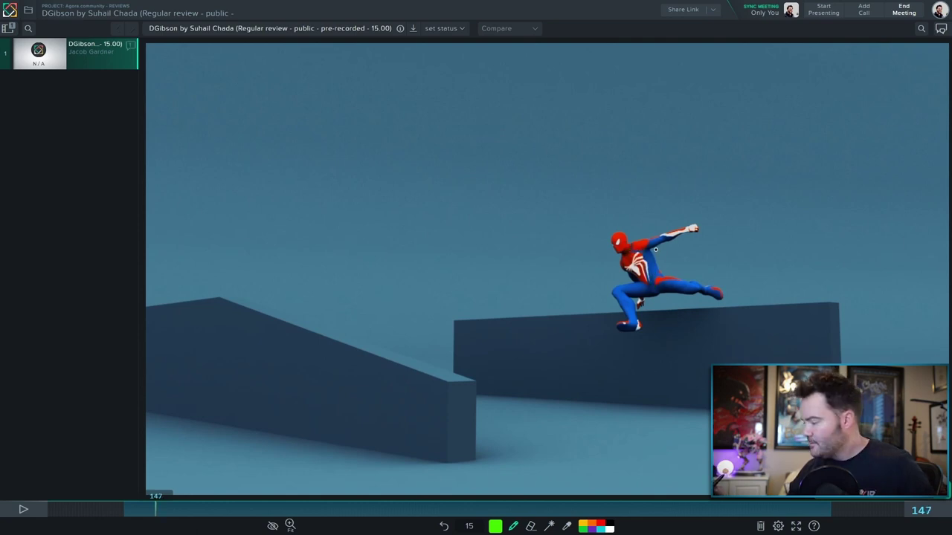
key(Right)
key(Right)
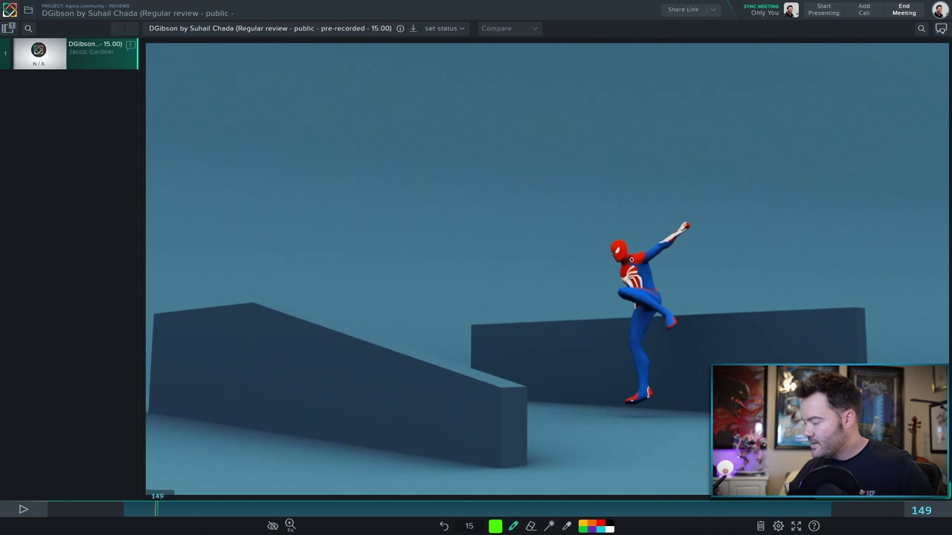
drag(631, 260, 645, 295)
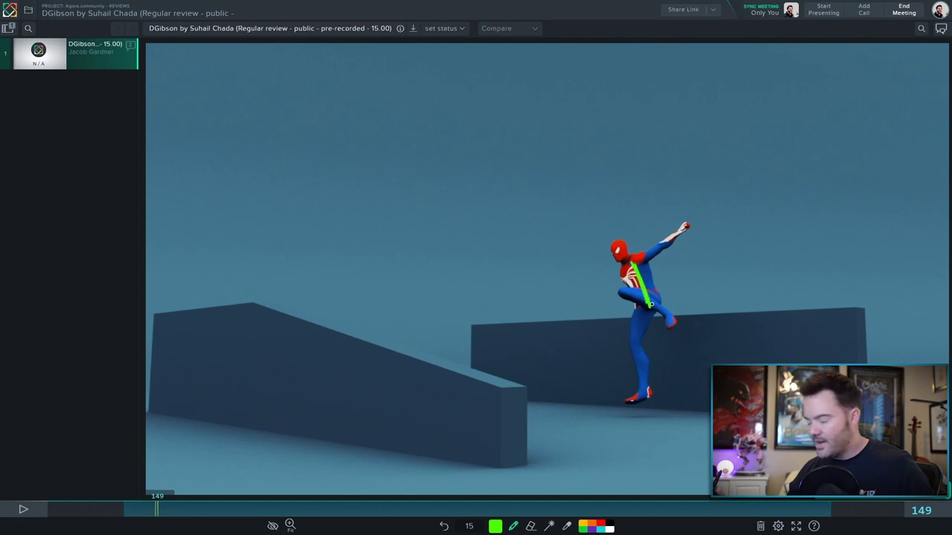
key(ctrl+z)
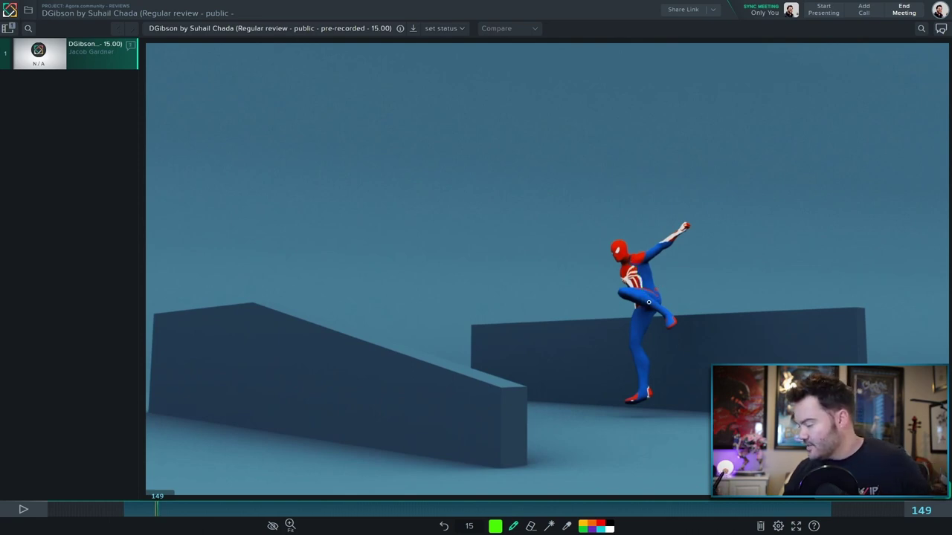
key(Right)
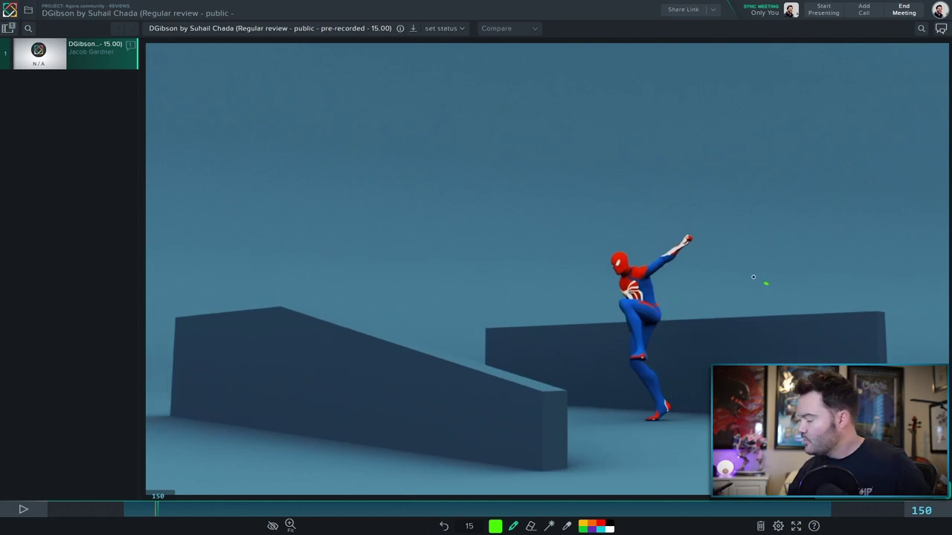
mouse_move(766, 283)
mouse_down()
mouse_move(690, 319)
mouse_move(712, 313)
mouse_up()
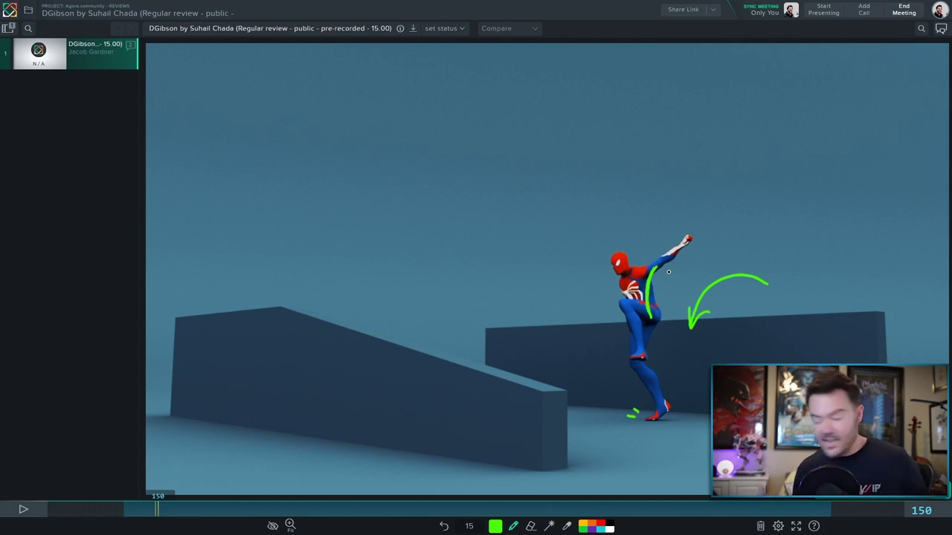
key(Delete)
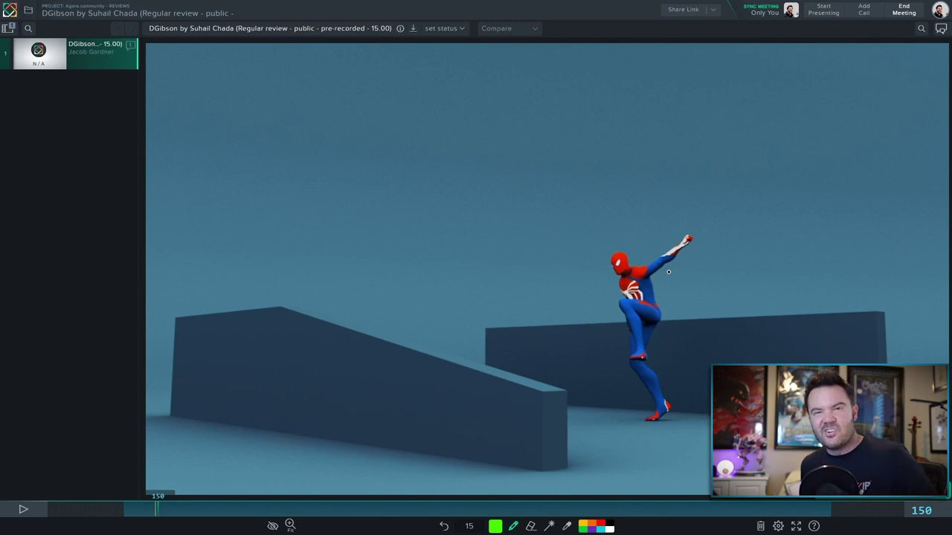
Step back and forth through the jump to settle on frame 151
key(Left)
key(Left)
key(Left)
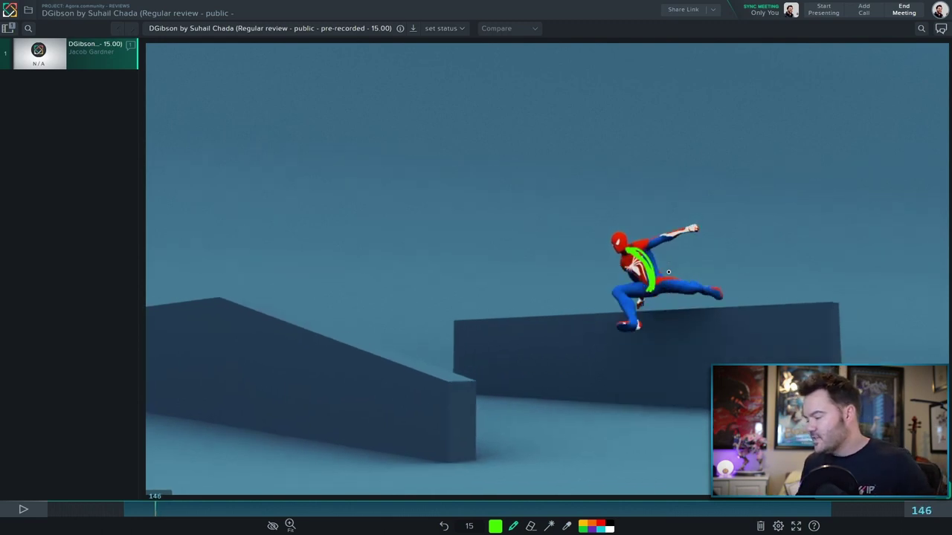
key(Right)
key(Right)
key(Right)
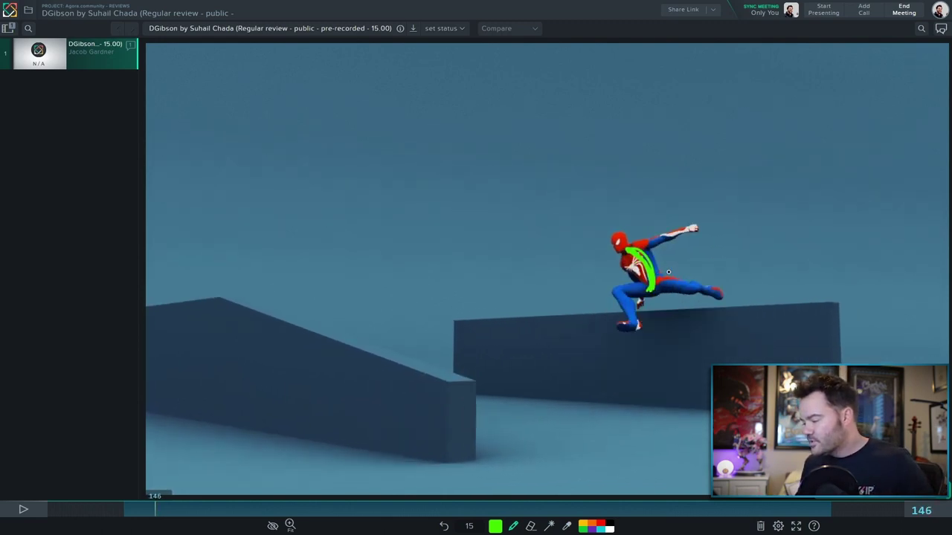
key(Right)
key(Right)
key(Right)
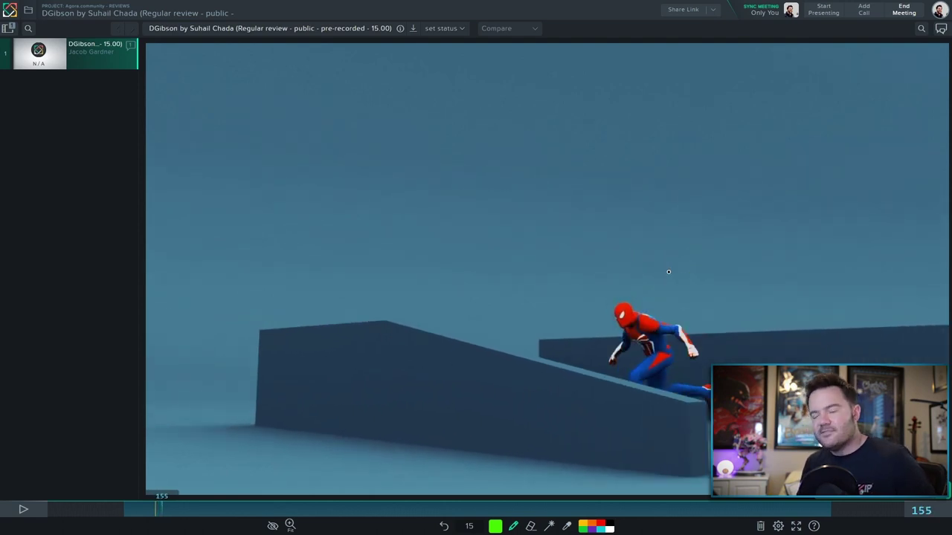
key(Left)
key(Left)
key(Left)
key(Left)
key(Right)
key(Left)
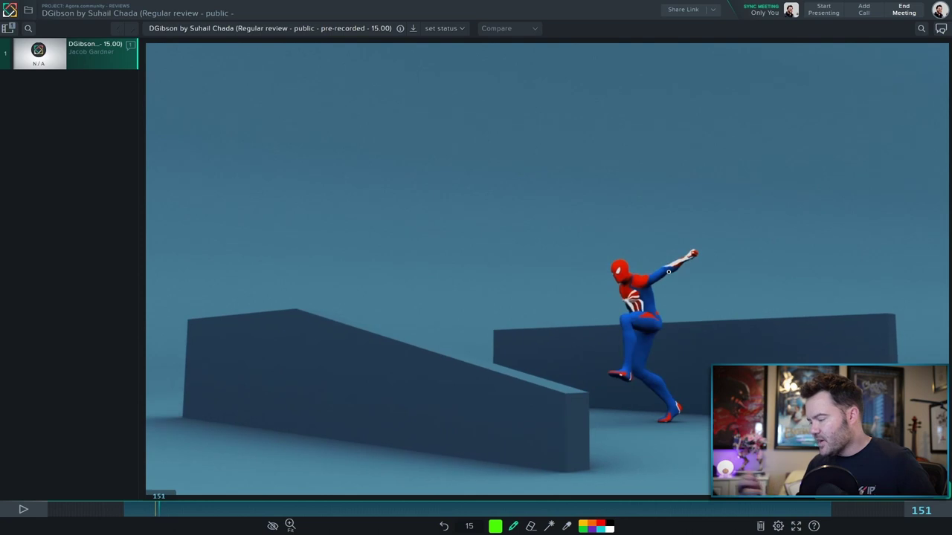
key(Right)
key(Right)
key(Right)
Step back and forth through frames 141–151, stopping on frame 149
key(Left)
key(Left)
key(Left)
key(Left)
key(Left)
key(Left)
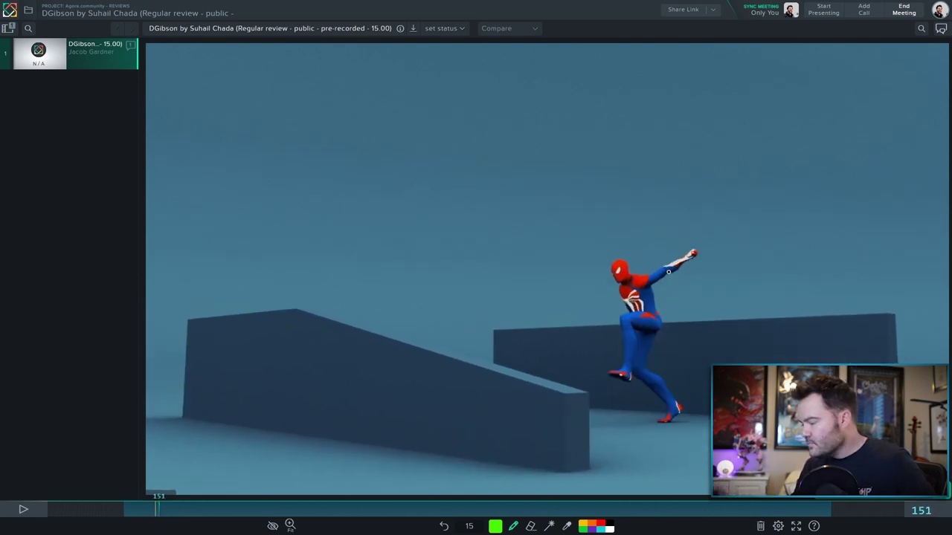
key(Left)
key(Left)
key(Left)
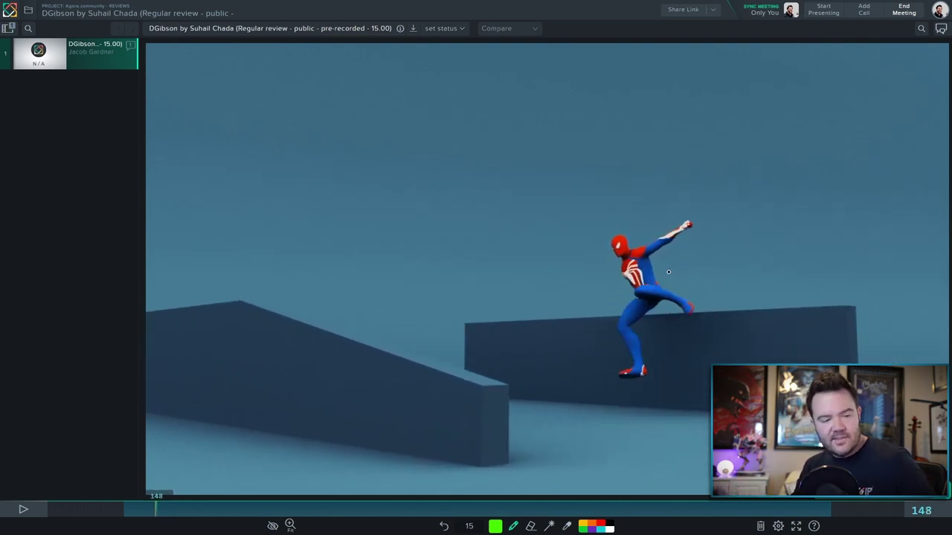
key(Right)
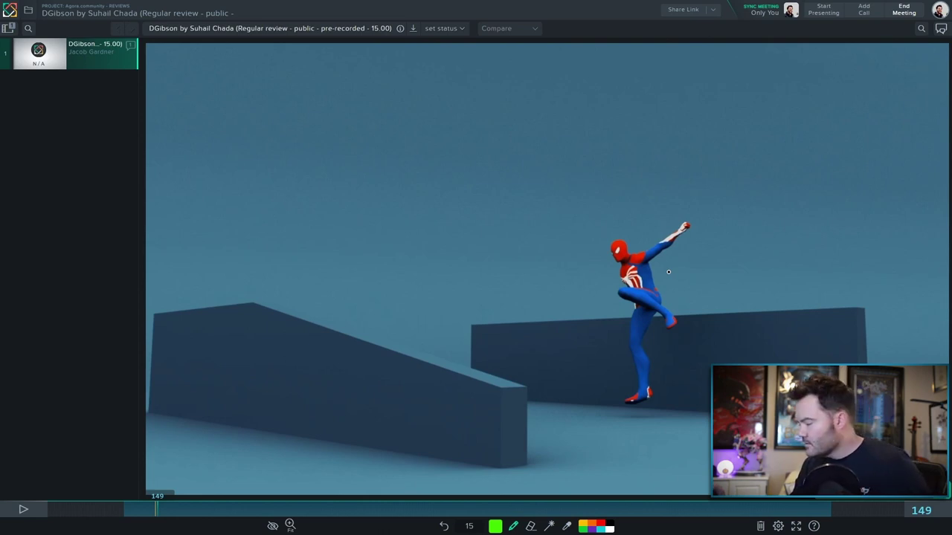
key(Left)
key(Left)
key(Left)
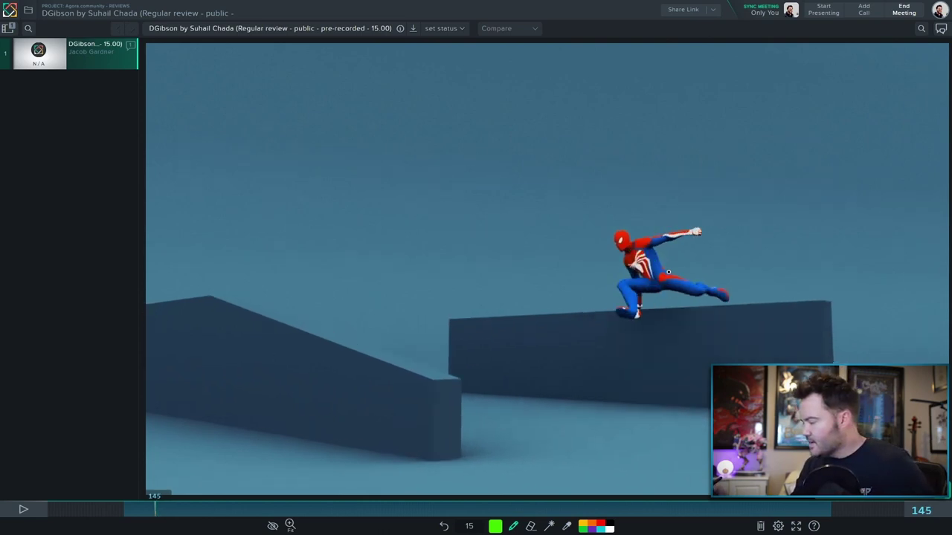
key(Right)
key(Right)
key(Left)
key(Left)
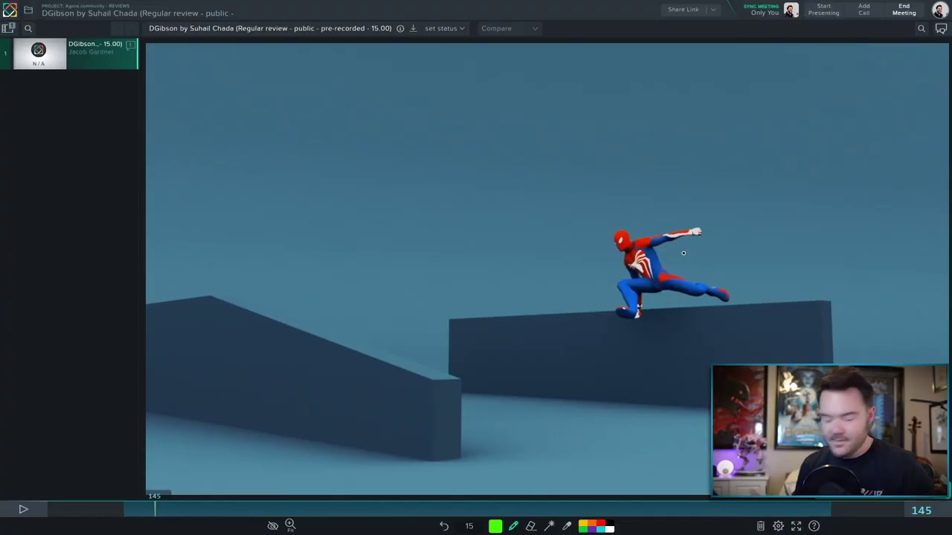
key(Right)
key(Right)
key(Right)
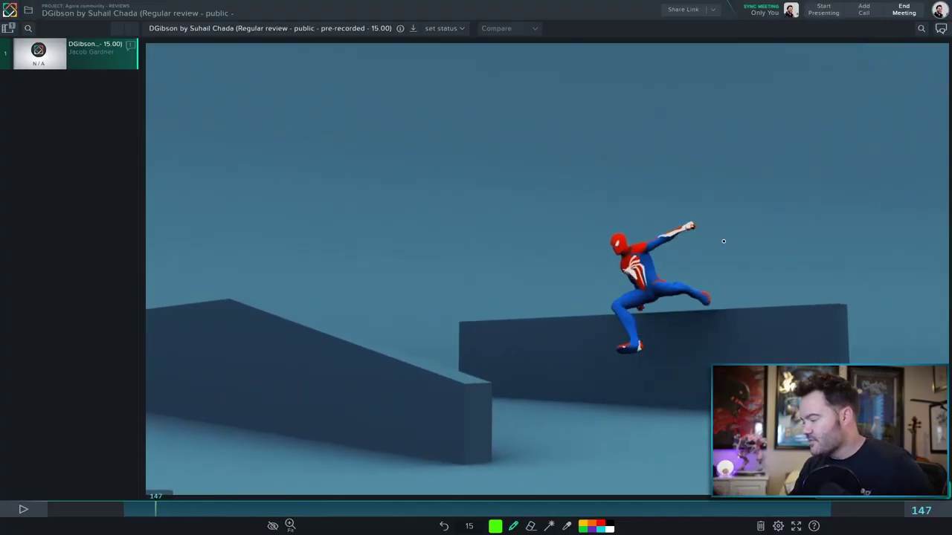
key(Left)
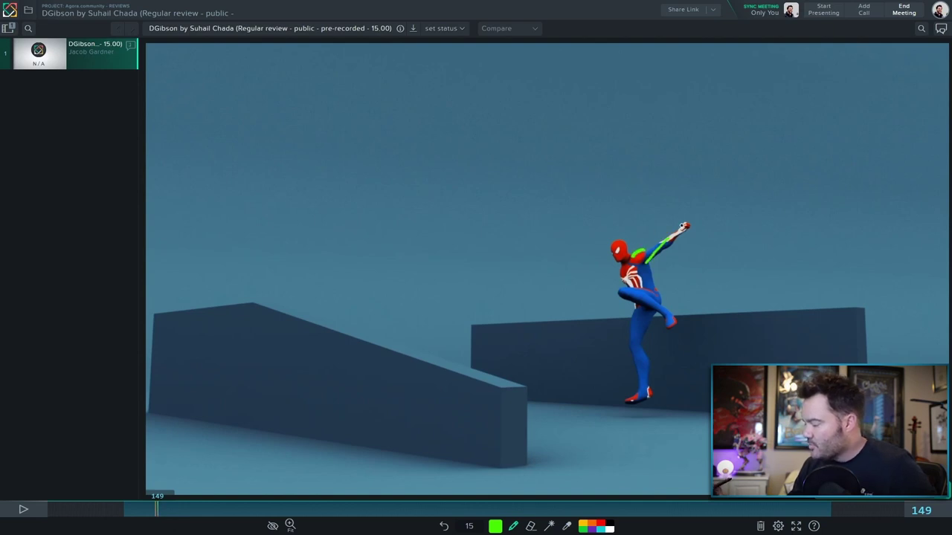
Trace the raised arm's arc in green on frame 149, then advance to the airborne leap
drag(686, 216, 645, 247)
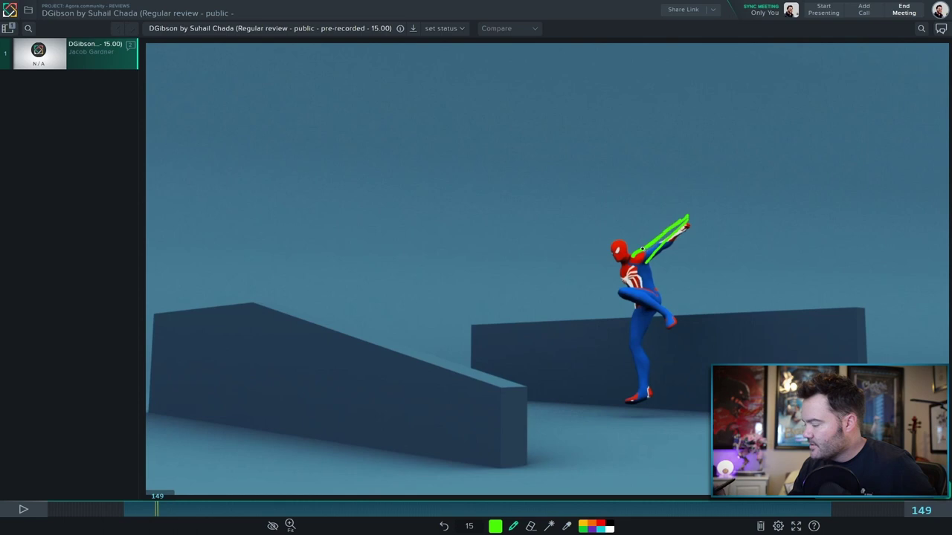
key(Right)
key(Right)
key(Right)
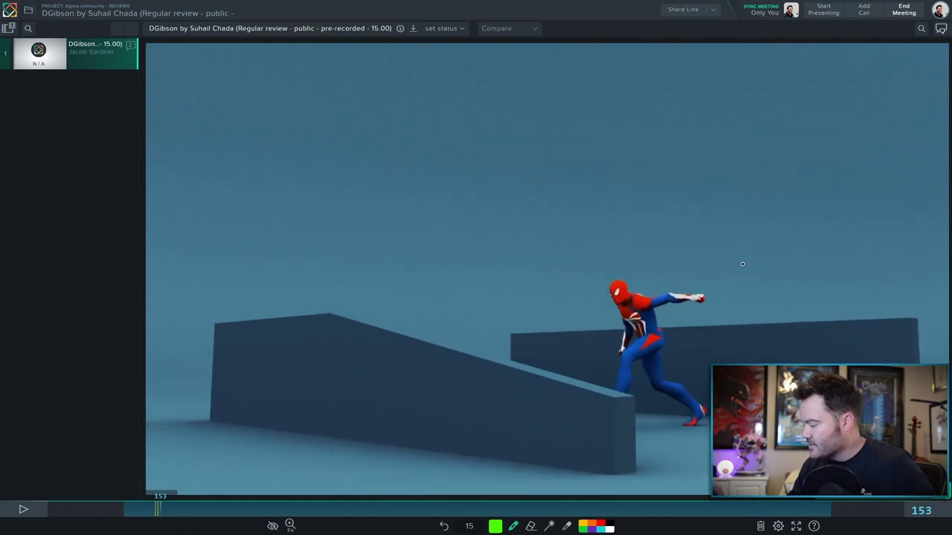
key(Right)
key(Right)
key(Right)
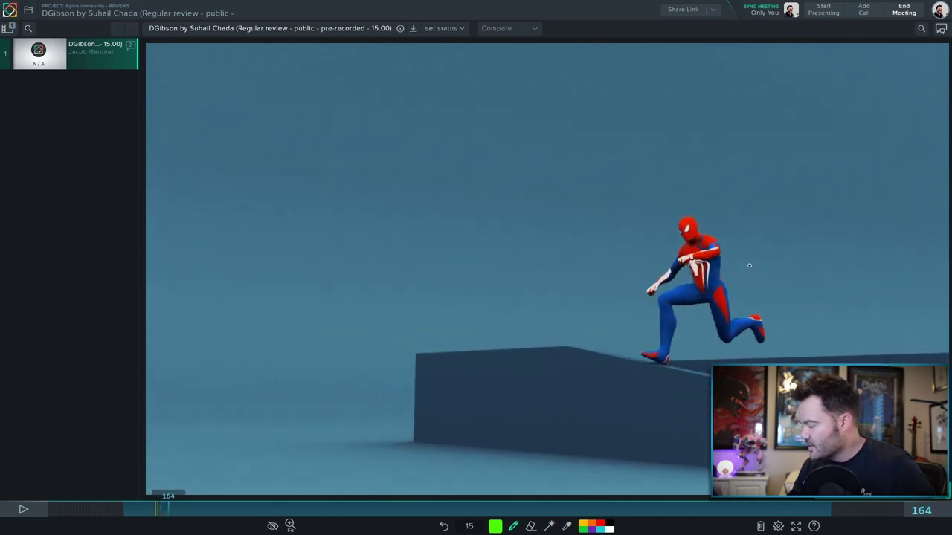
key(Left)
key(Left)
key(Left)
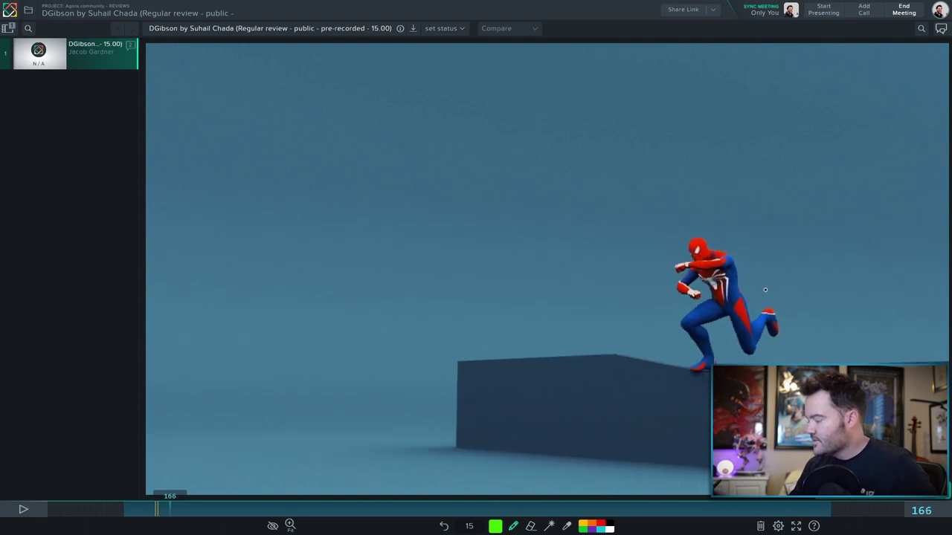
key(Right)
key(Right)
key(Right)
key(Right)
key(Right)
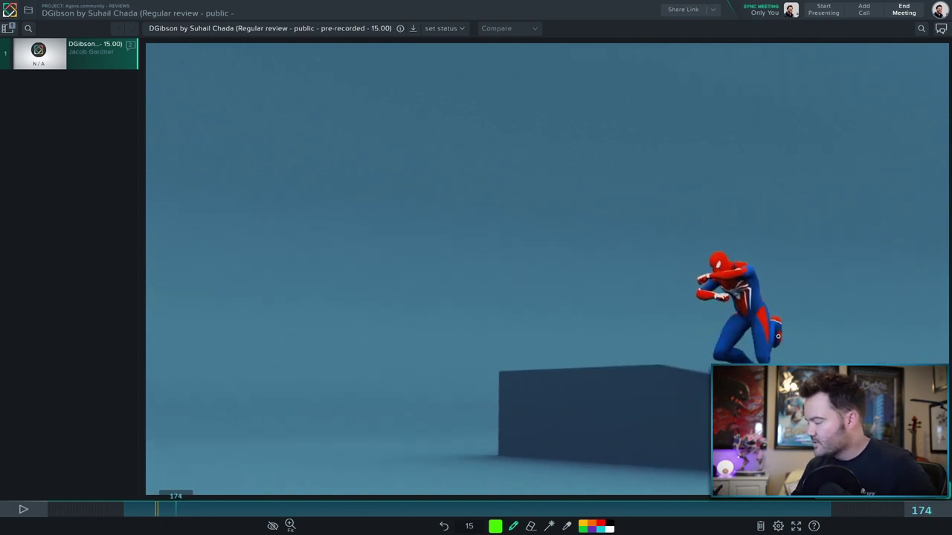
key(Right)
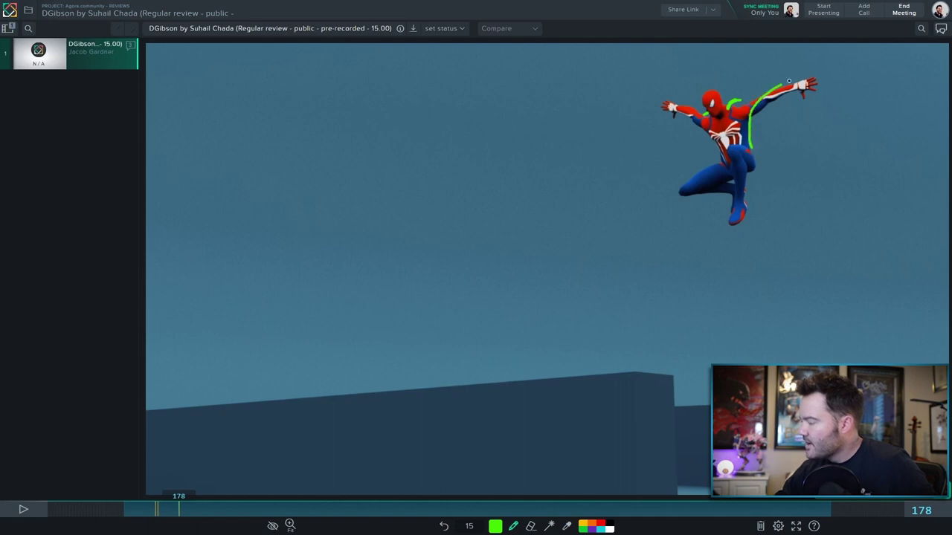
Sketch arm and shoulder notes on frame 178, then clear them all
drag(785, 78, 744, 91)
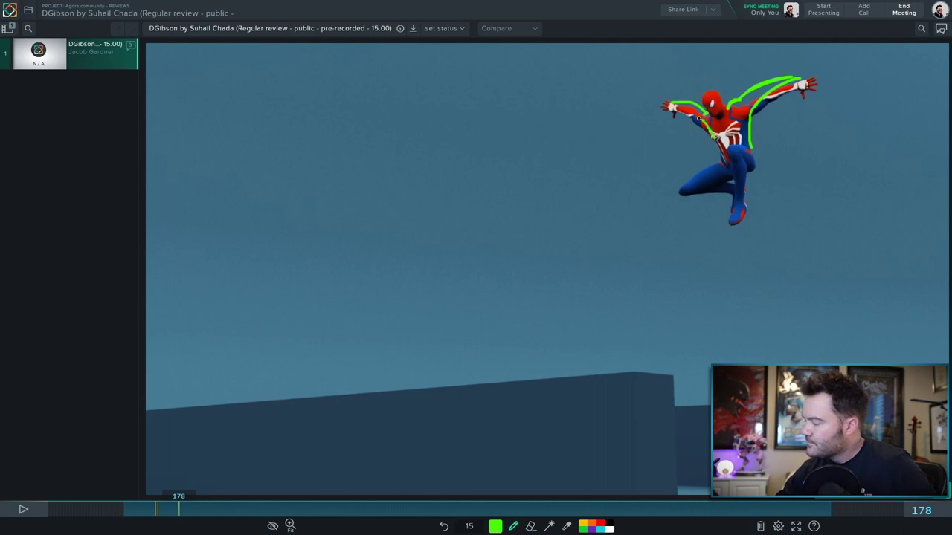
drag(698, 118, 666, 107)
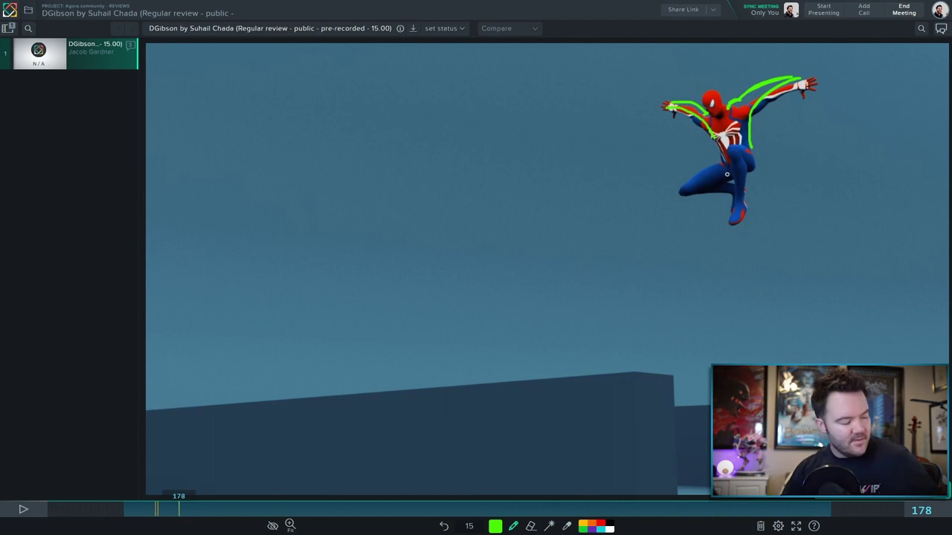
key(ctrl+z)
drag(753, 121, 784, 131)
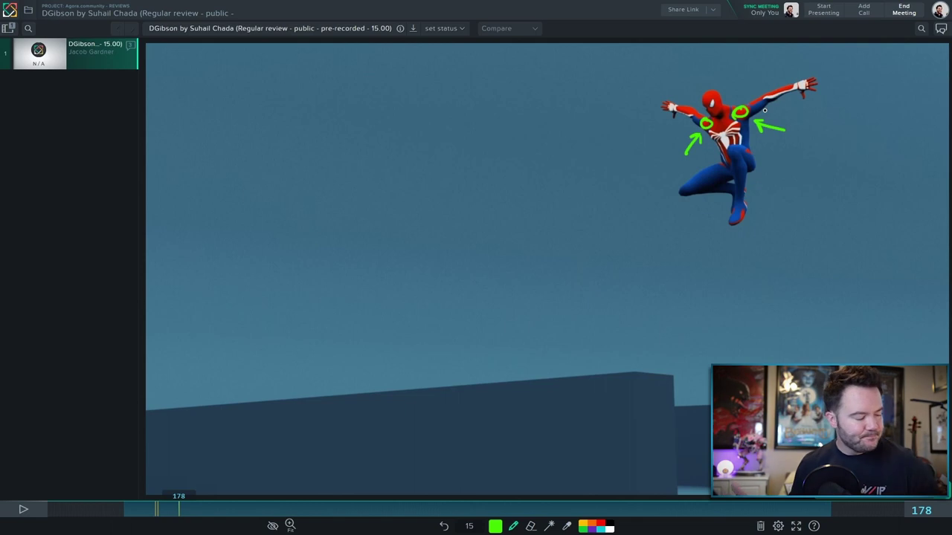
key(Delete)
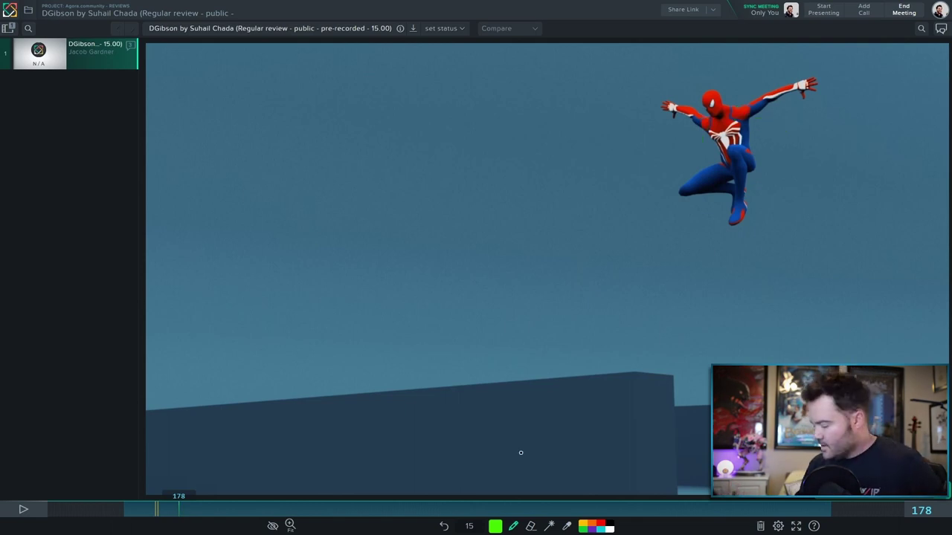
Scribble green curves over the crouching leg on frame 168, then scrub forward to about frame 202
mouse_move(183, 513)
mouse_down()
mouse_move(170, 512)
mouse_move(171, 500)
mouse_up()
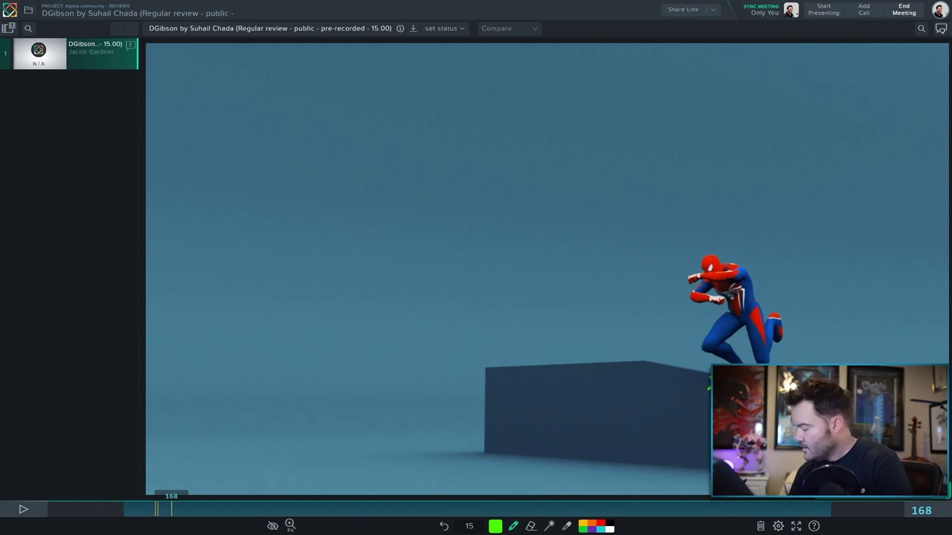
mouse_move(713, 350)
mouse_down()
mouse_move(749, 322)
mouse_move(725, 287)
mouse_move(702, 305)
mouse_move(695, 296)
mouse_move(732, 293)
mouse_move(701, 322)
mouse_up()
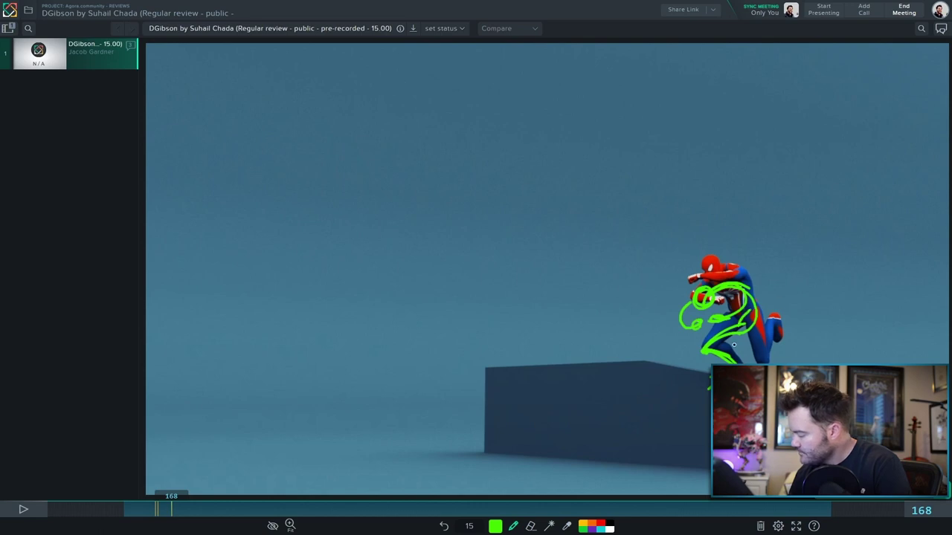
mouse_move(732, 353)
mouse_down()
mouse_move(754, 339)
mouse_move(768, 347)
mouse_up()
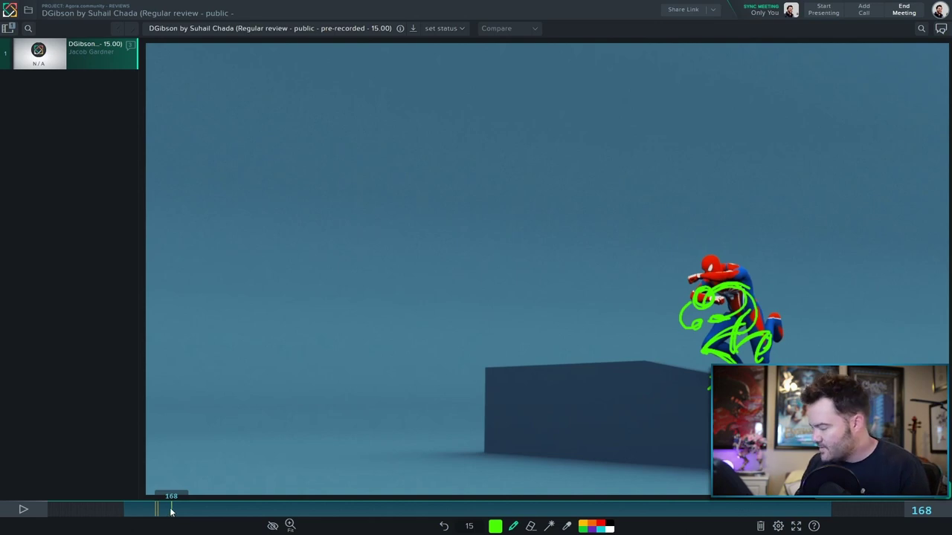
mouse_move(170, 510)
mouse_down()
mouse_move(204, 497)
mouse_move(195, 502)
mouse_up()
Flick back and forth around frame 196 to compare it with neighbouring frames
key(Left)
key(Left)
key(Left)
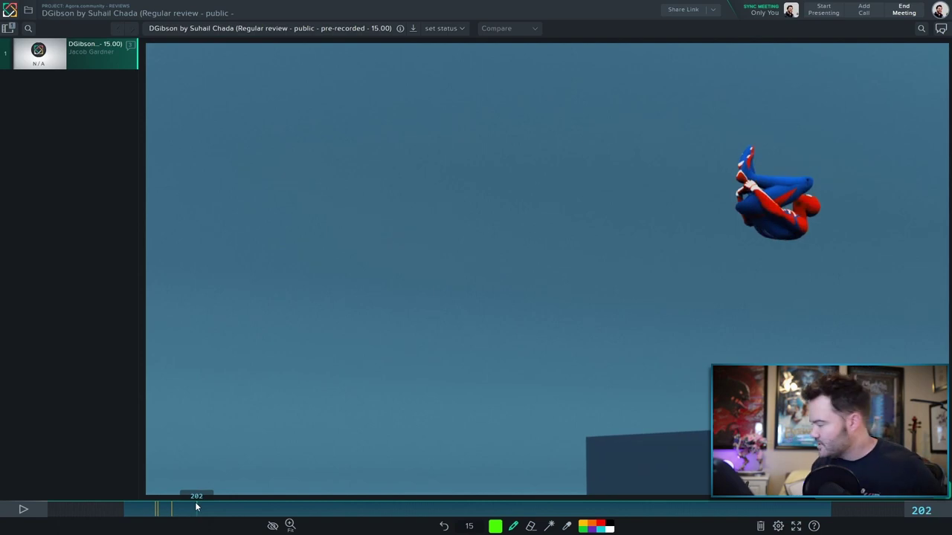
key(Right)
key(Right)
key(Right)
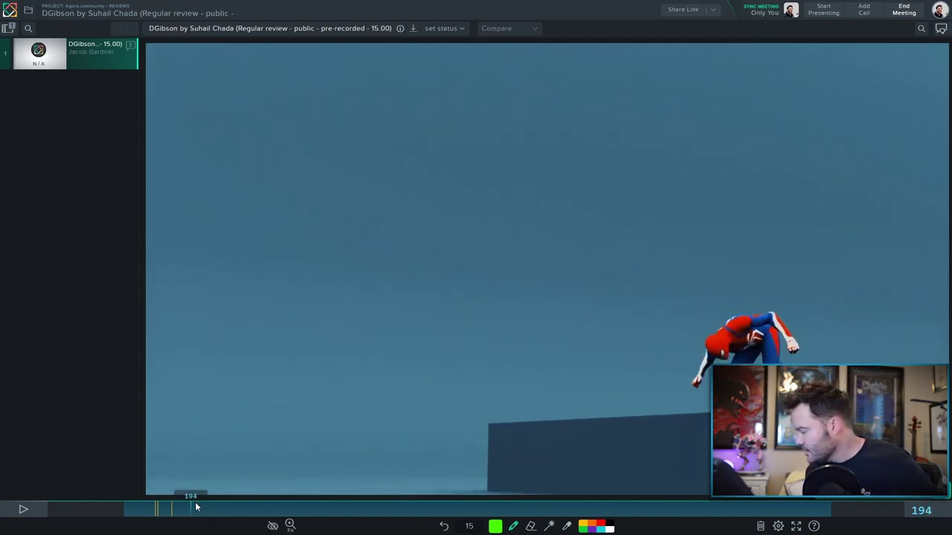
key(Right)
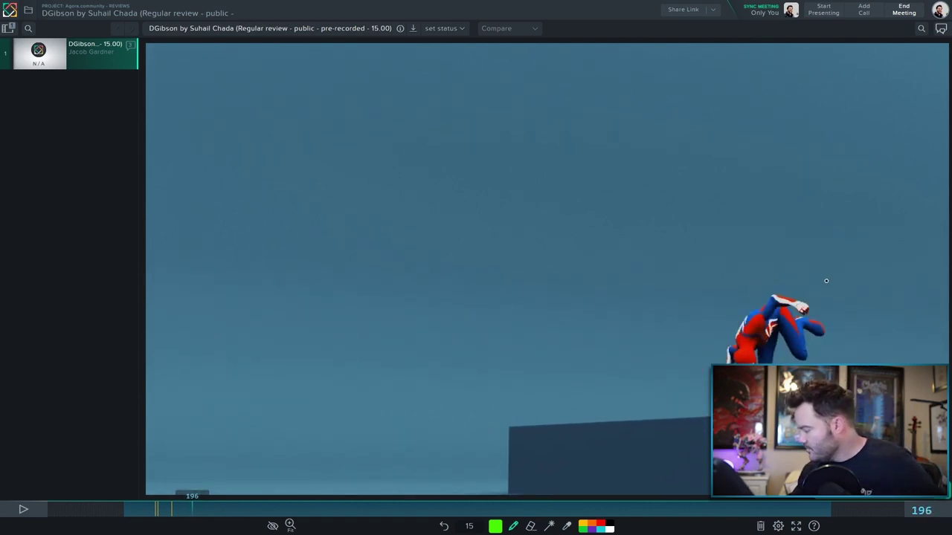
key(Left)
key(Right)
key(Left)
key(Right)
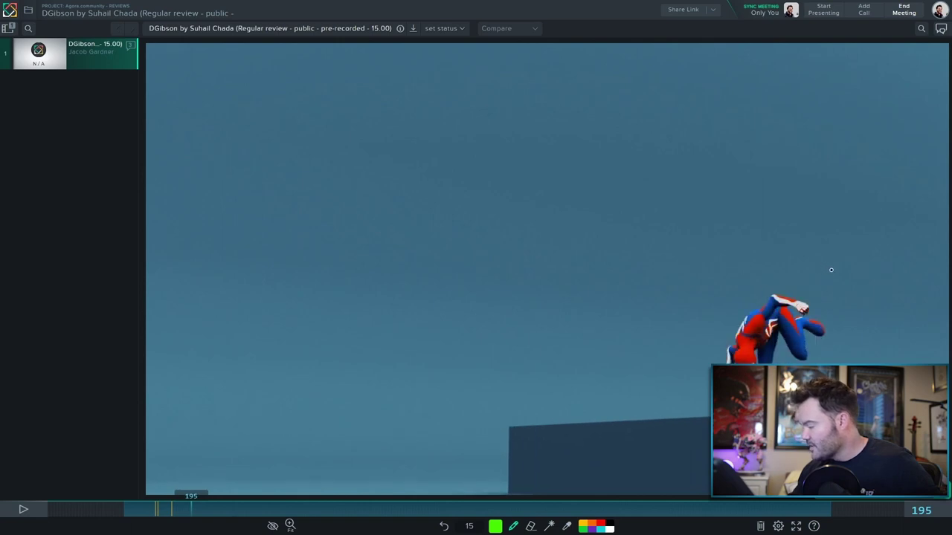
key(Left)
key(Right)
key(Left)
key(Right)
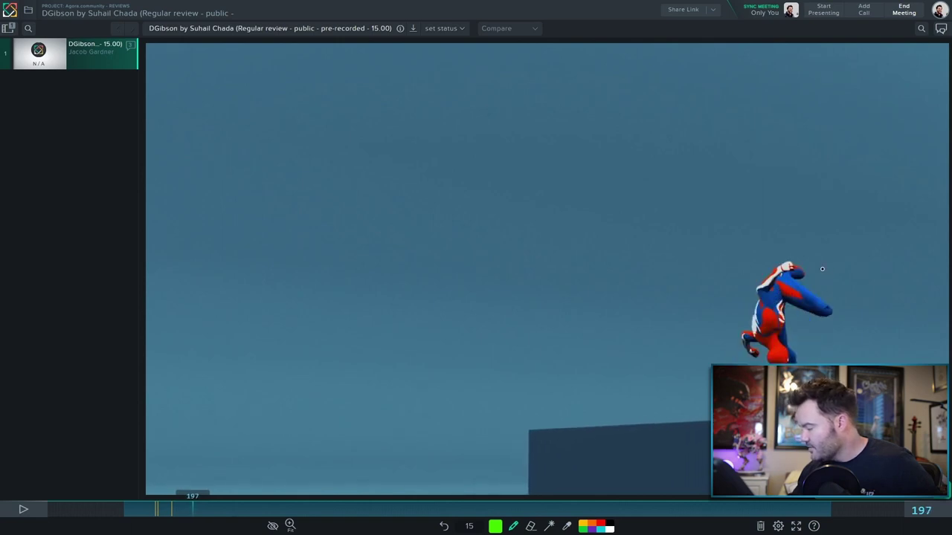
key(Left)
key(Right)
key(Left)
key(Right)
key(Right)
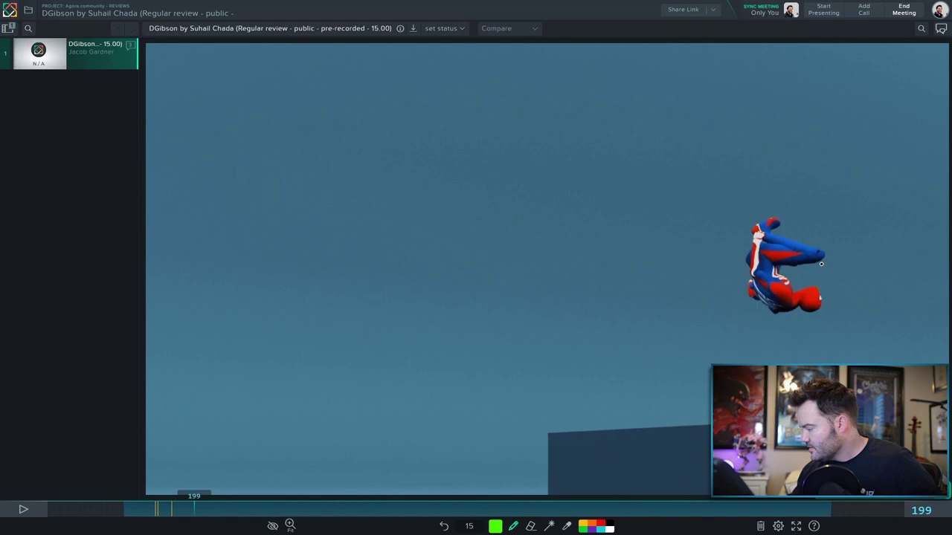
key(Right)
key(Right)
key(Left)
key(Left)
key(Left)
key(Left)
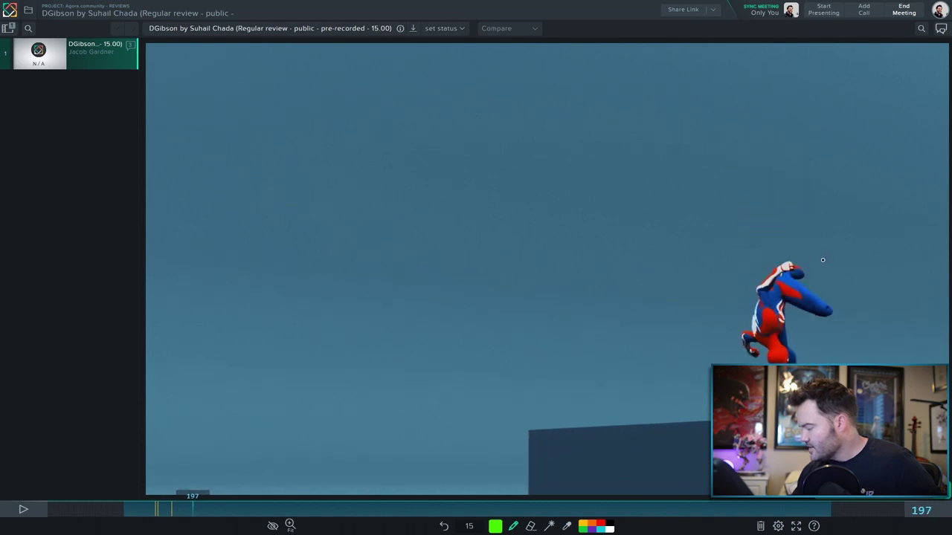
key(Left)
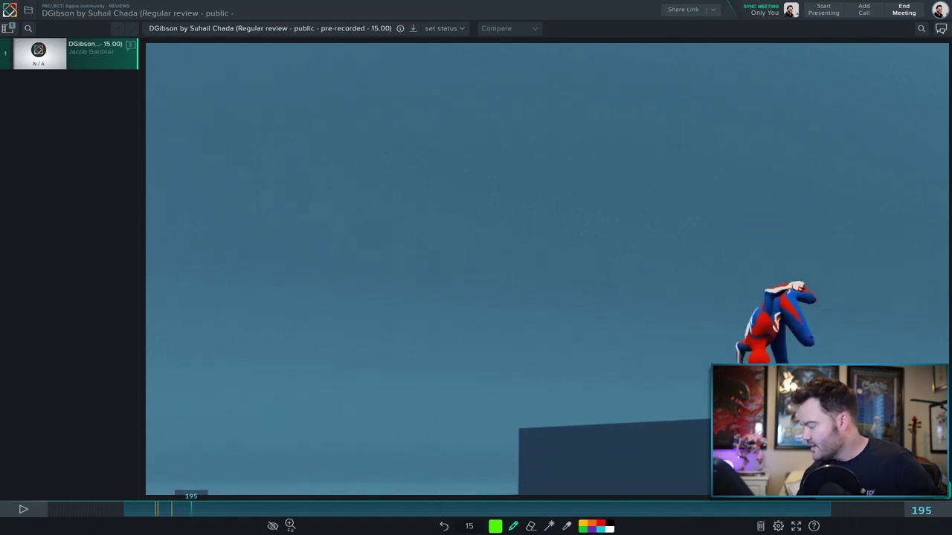
key(Right)
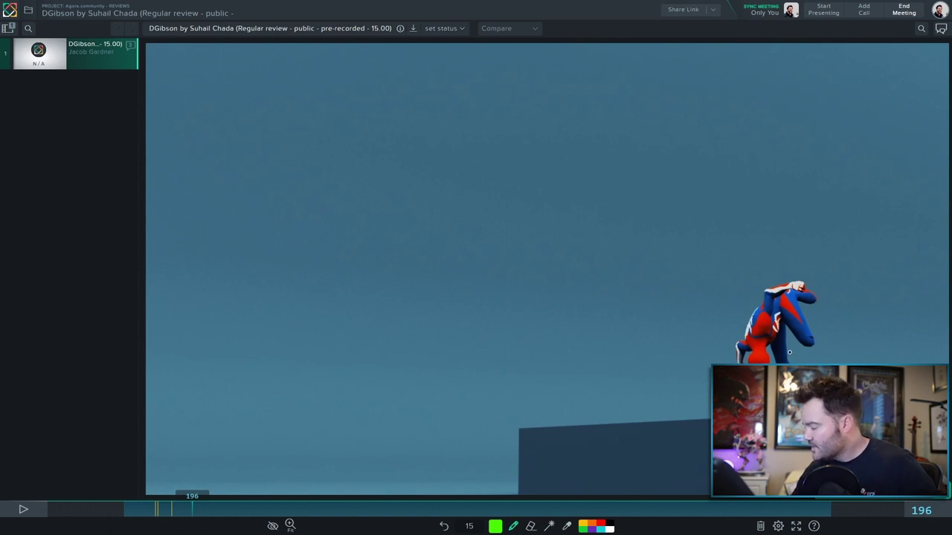
On frame 196, try and undo several green strokes, then draw an arc over the back and head
drag(786, 309, 791, 362)
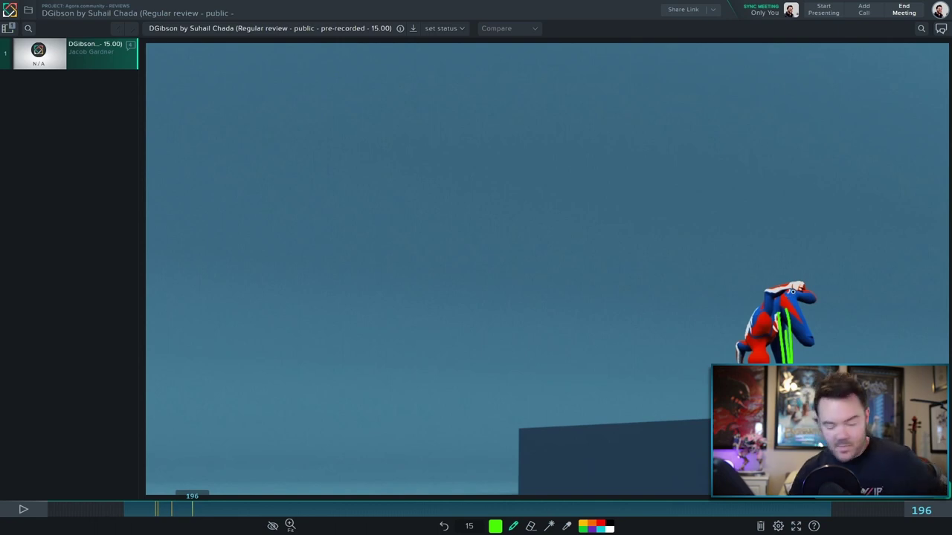
key(ctrl+z)
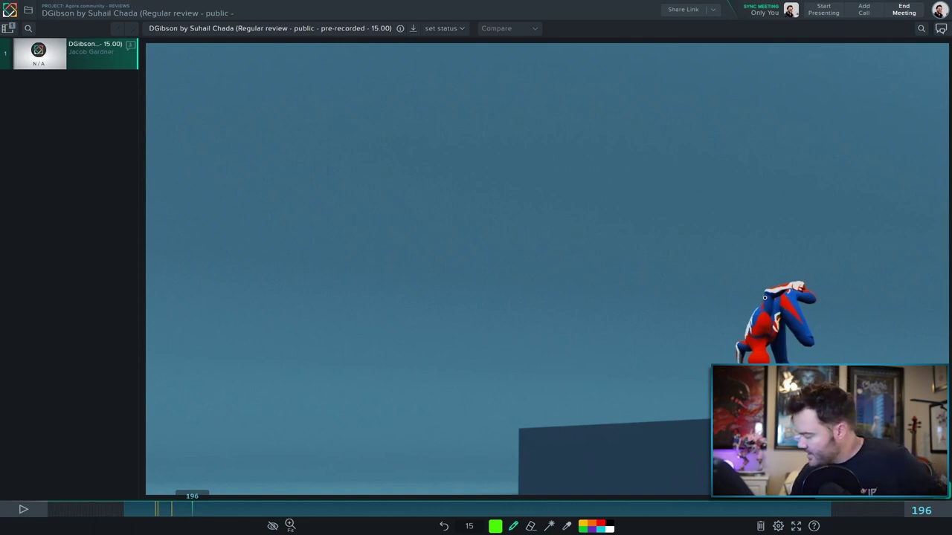
mouse_move(767, 295)
mouse_down()
mouse_move(752, 349)
mouse_move(773, 291)
mouse_up()
key(ctrl+z)
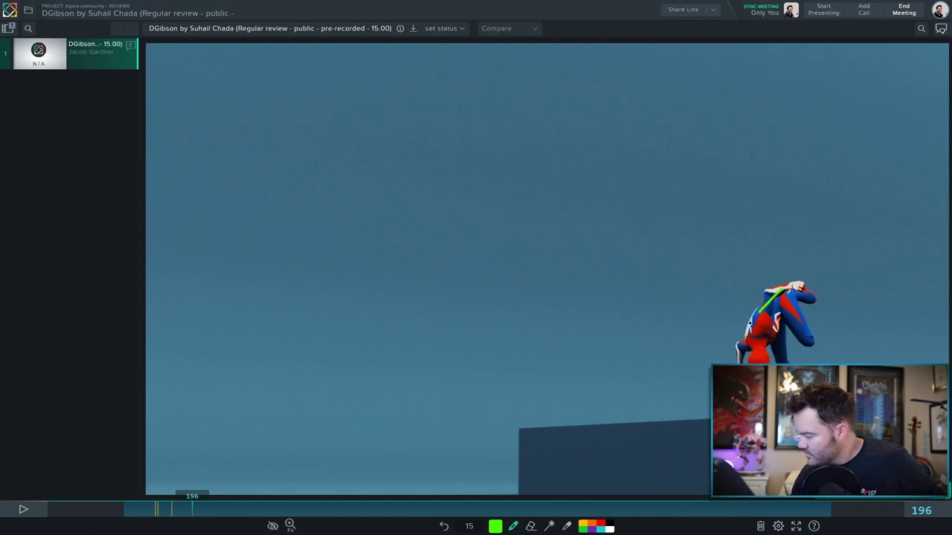
key(ctrl+z)
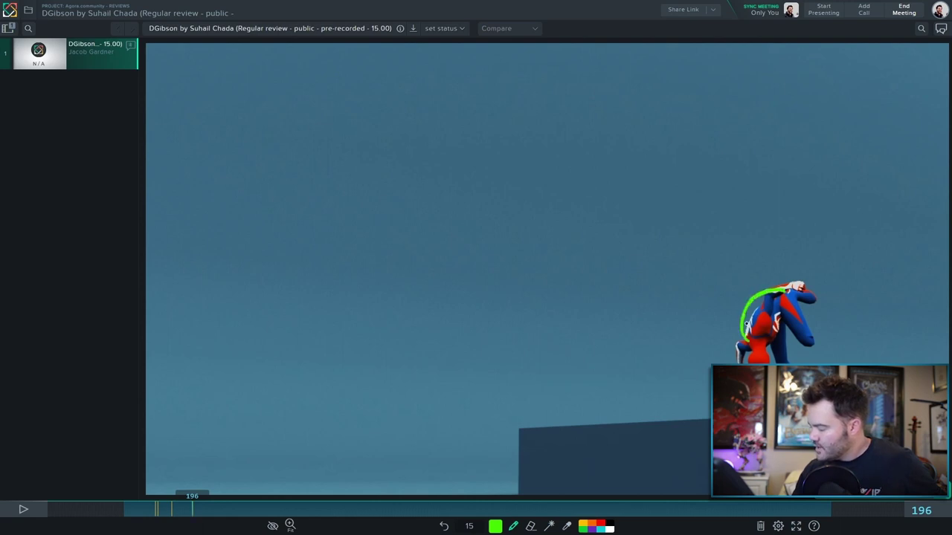
drag(765, 343, 763, 341)
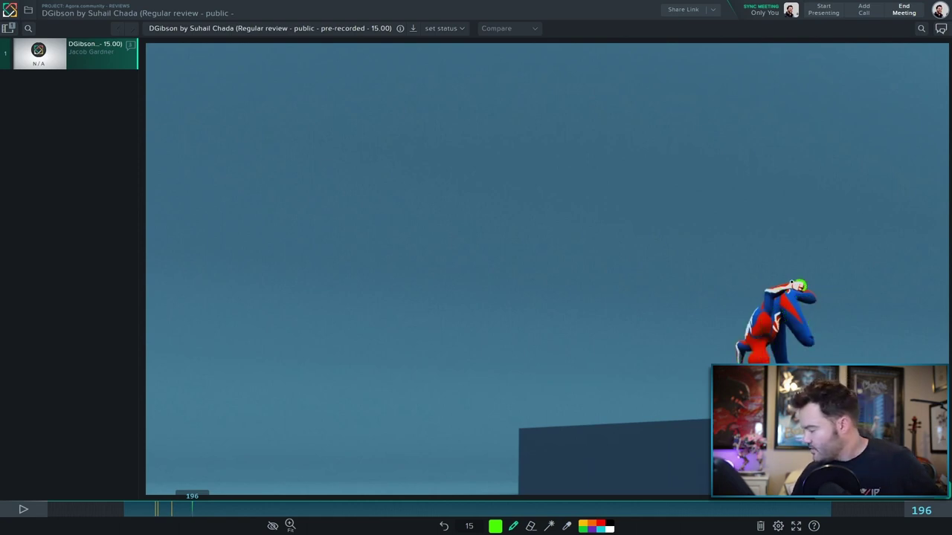
key(ctrl+z)
mouse_move(756, 322)
mouse_down()
mouse_move(766, 281)
mouse_move(798, 272)
mouse_up()
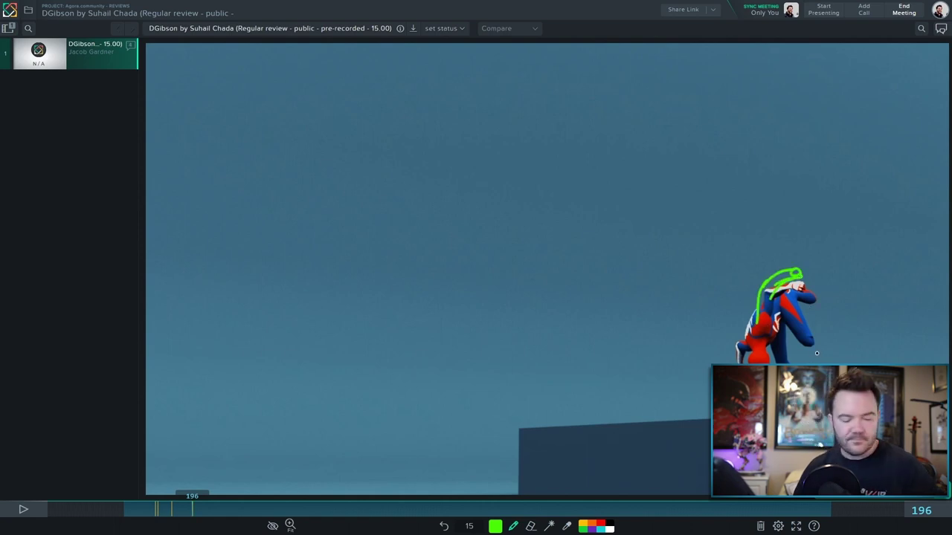
key(Right)
key(Right)
key(Right)
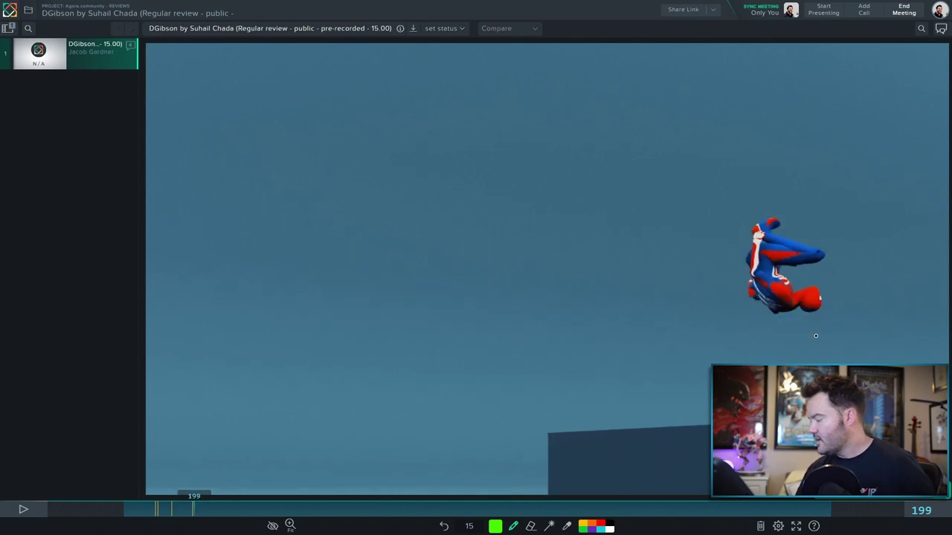
Step through the jump's airborne frames from 197 to frame 208
key(Left)
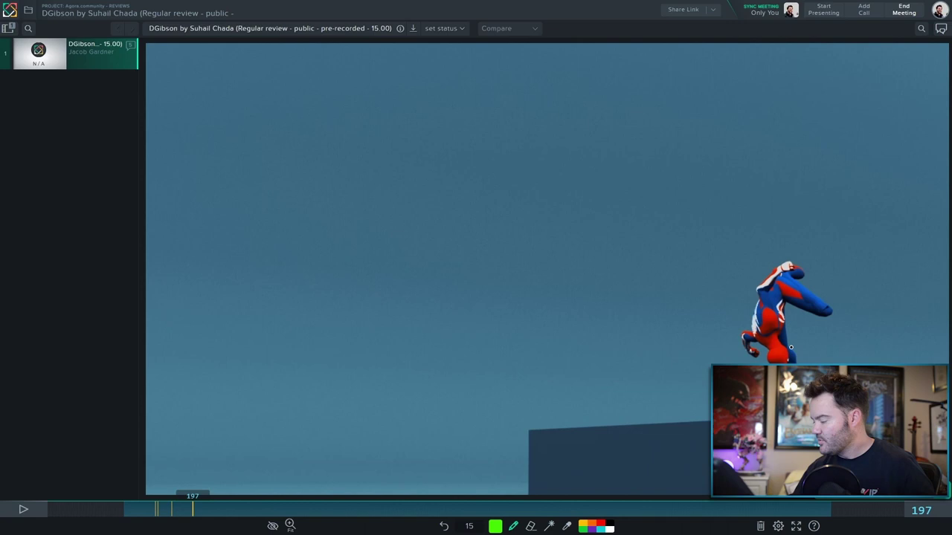
key(Right)
key(Right)
key(Right)
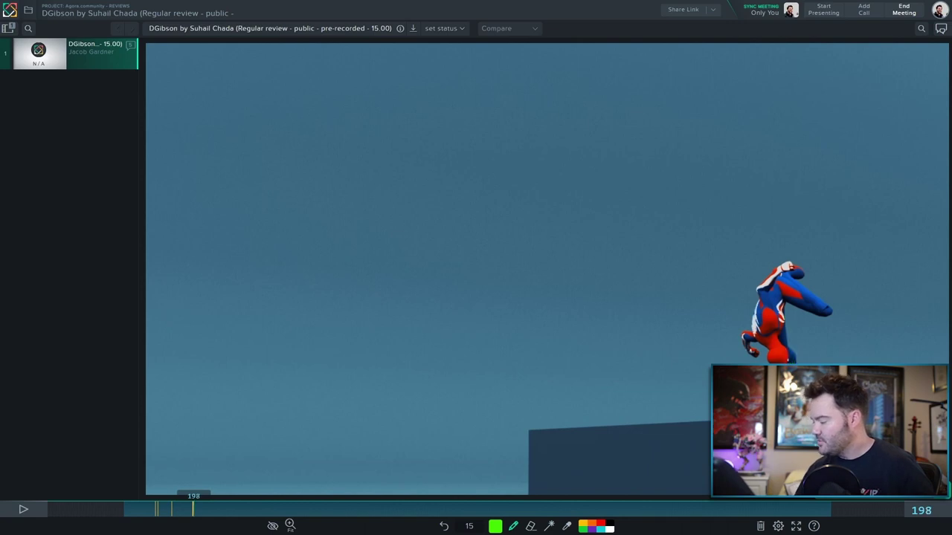
key(Right)
key(Right)
key(Right)
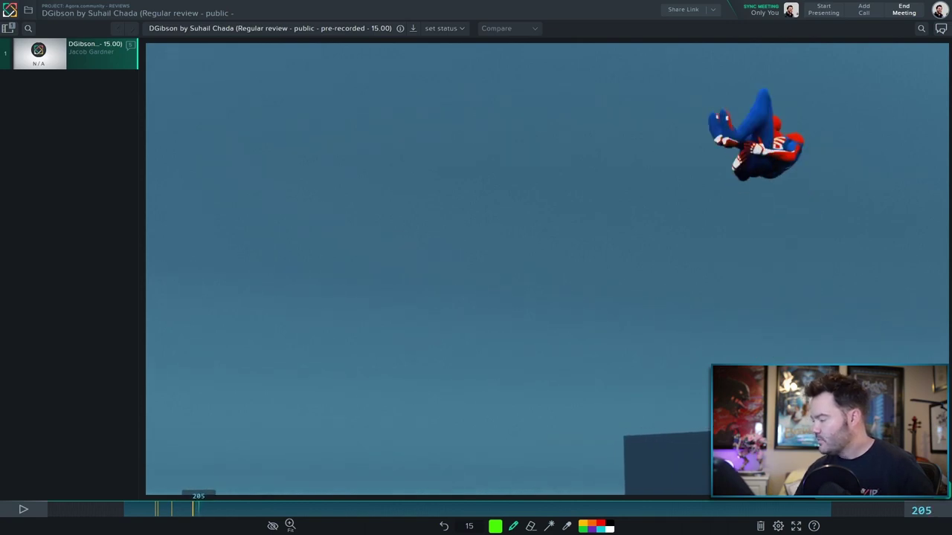
key(Left)
key(Left)
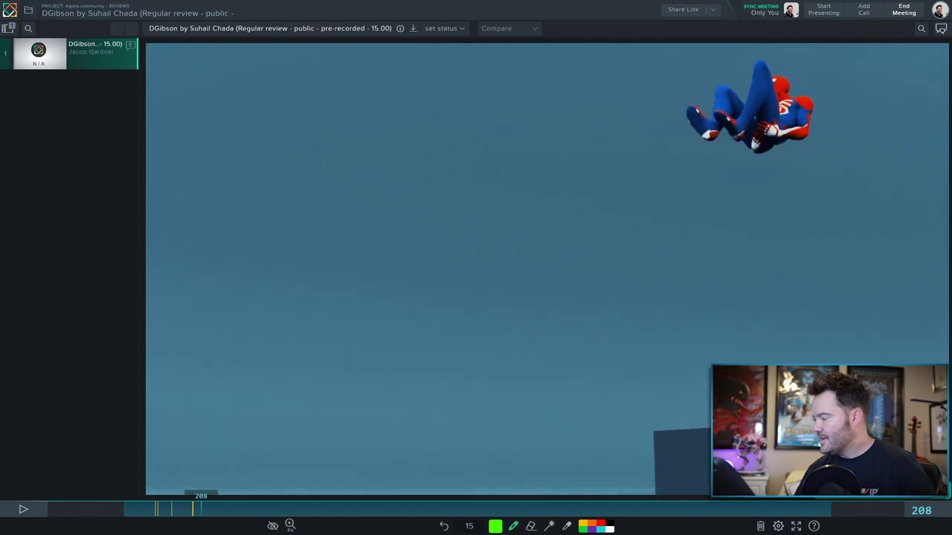
Compare frame 208 with its neighbours, pen a green arrow at the tucked body, then undo it
key(Left)
key(Right)
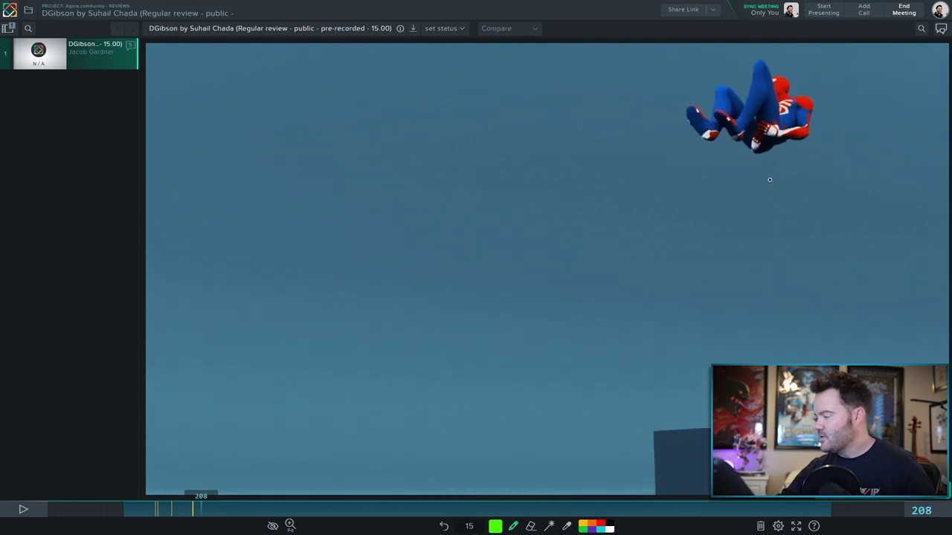
key(Right)
key(Left)
drag(782, 223, 768, 162)
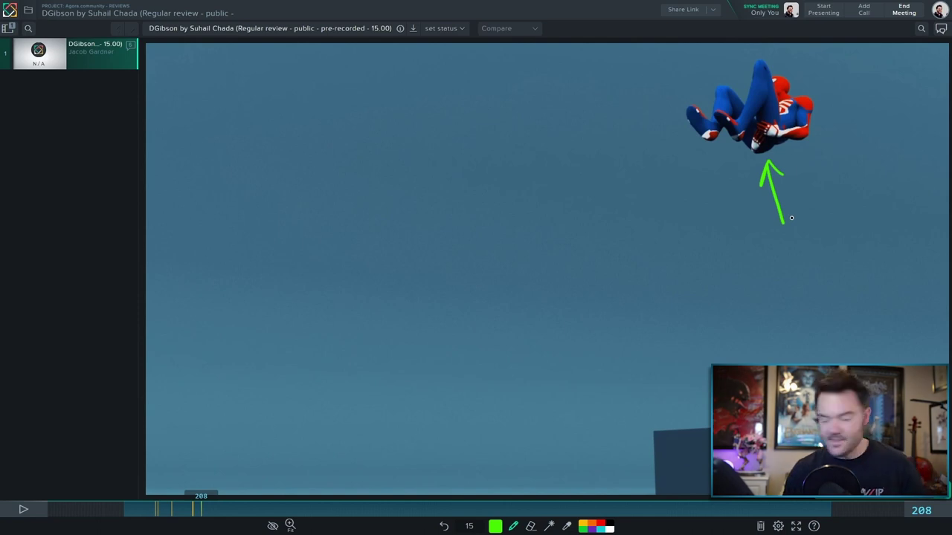
key(ctrl+z)
Step forward to frame 219, then play the reel and pause at frame 256
key(Right)
key(Right)
key(Right)
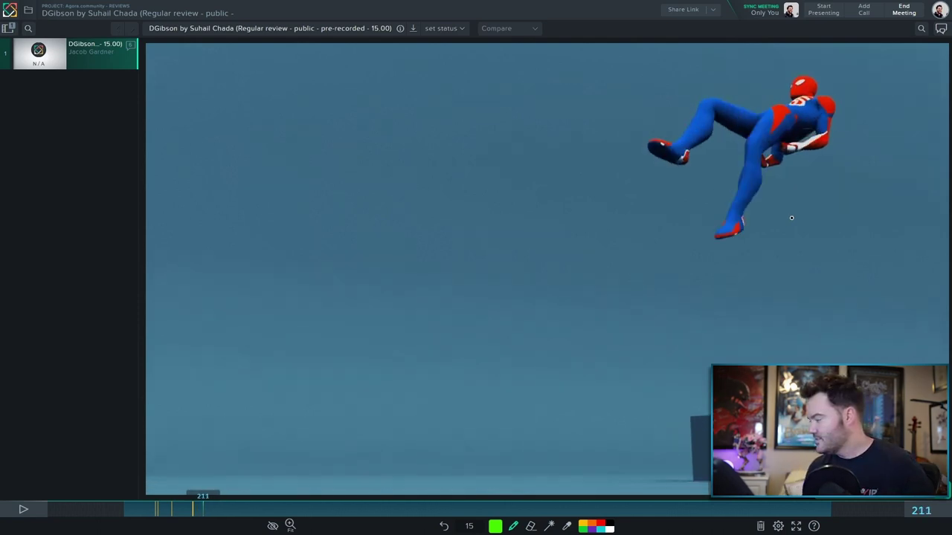
key(Right)
key(Right)
key(Right)
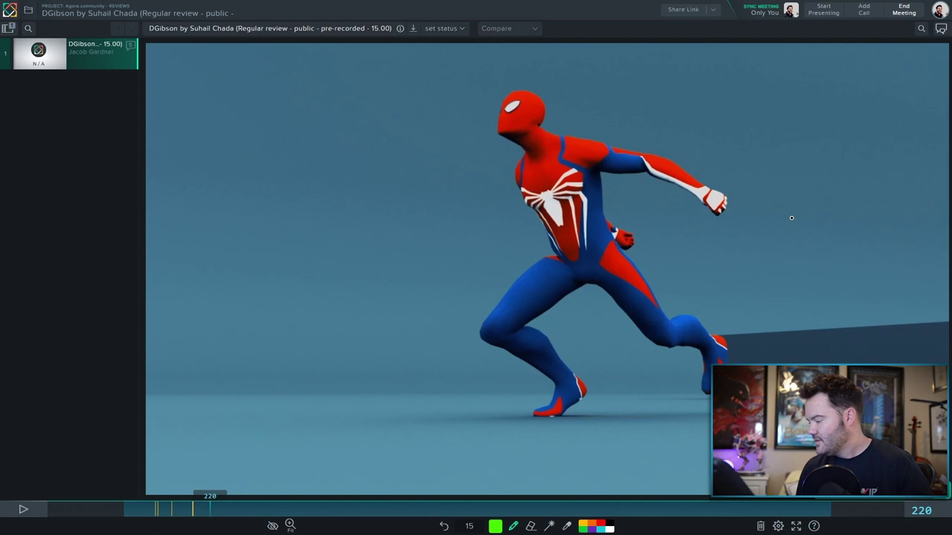
key(space)
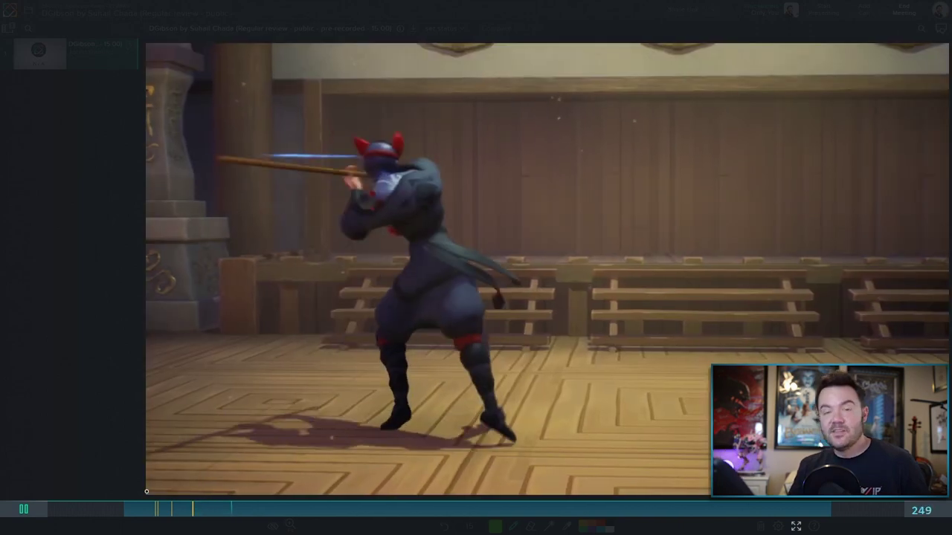
key(space)
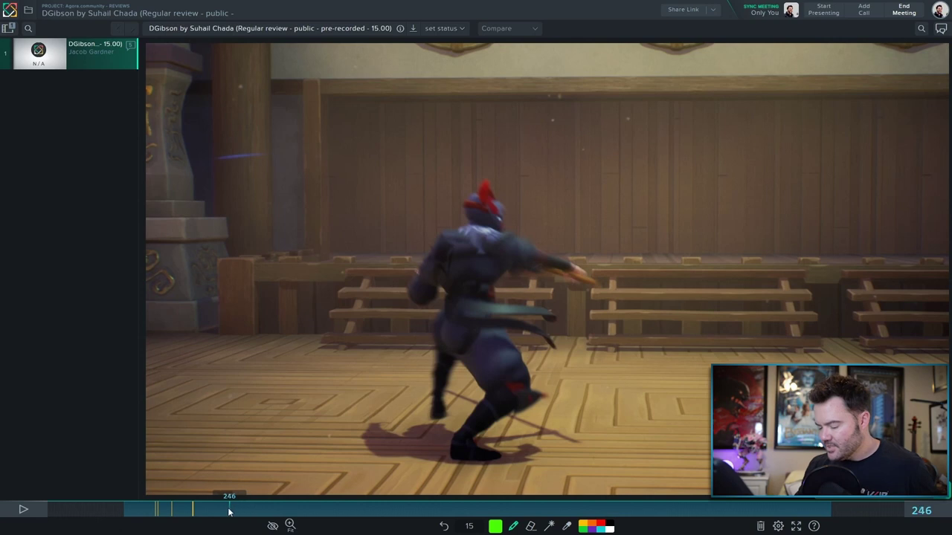
Scrub back to the end of the jump and play the staff spin from frame 227
drag(225, 511, 210, 512)
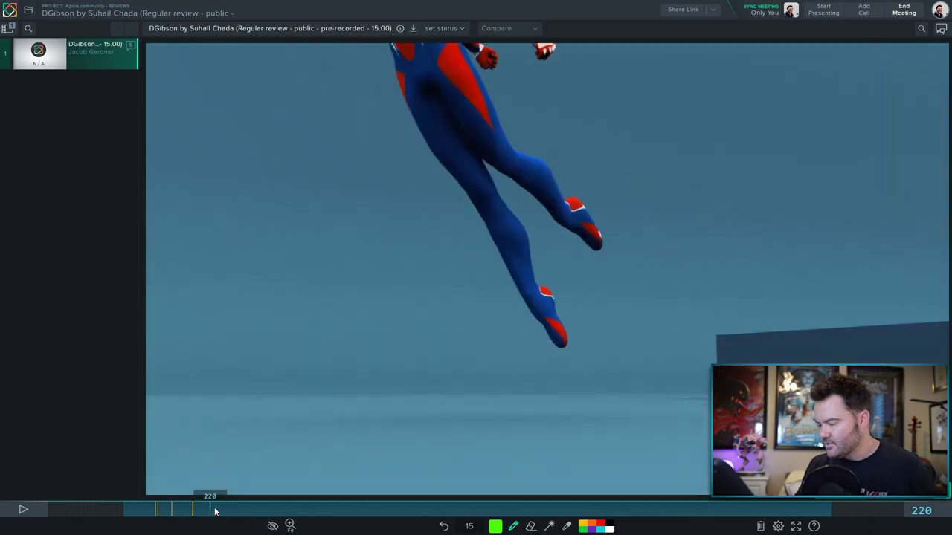
key(space)
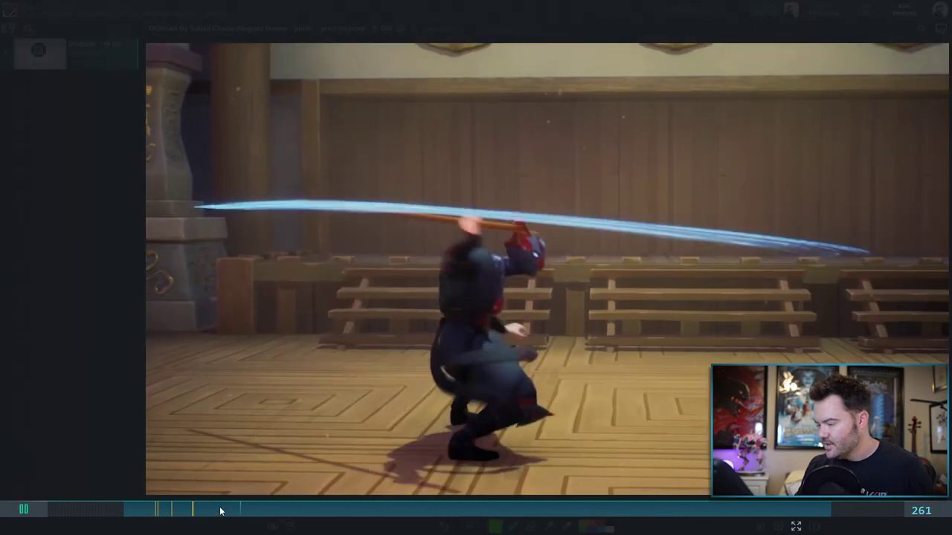
mouse_move(220, 511)
mouse_down()
mouse_move(234, 511)
mouse_move(221, 512)
mouse_up()
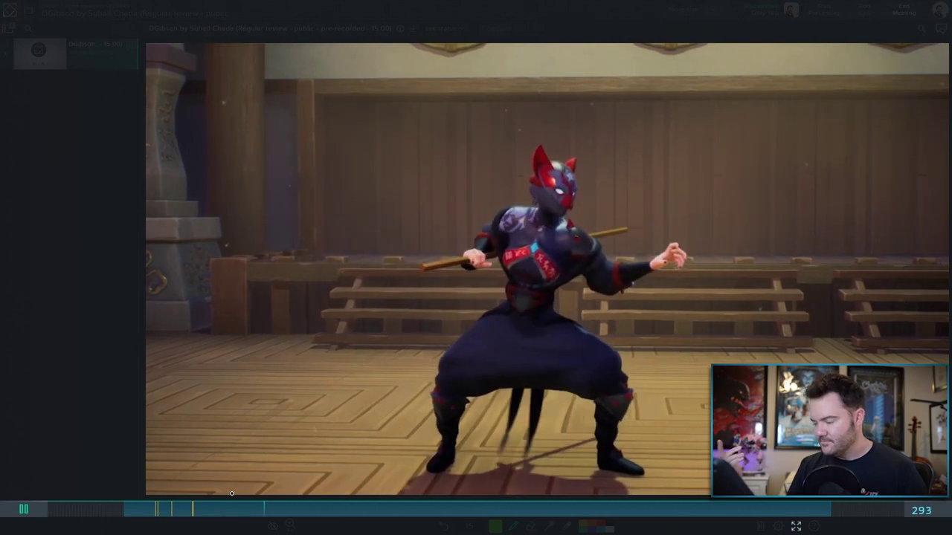
key(space)
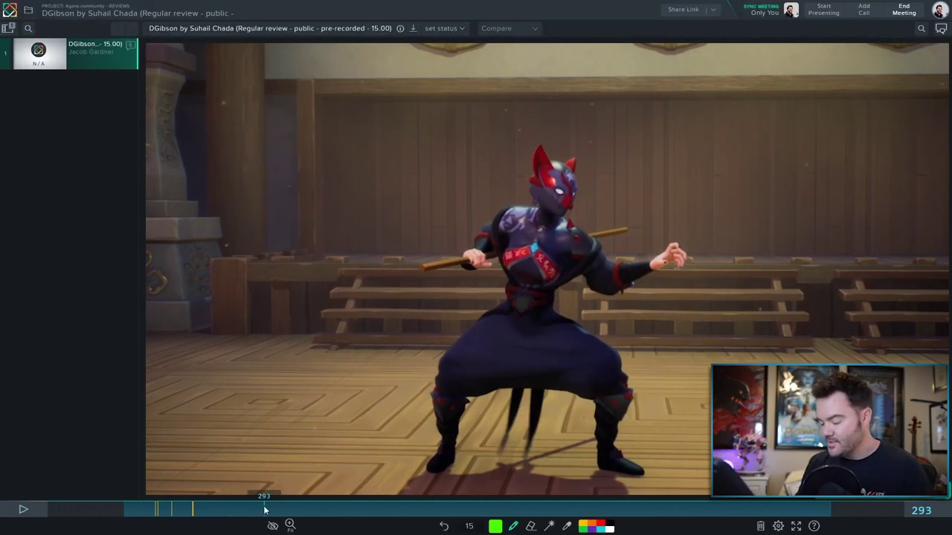
drag(265, 509, 215, 524)
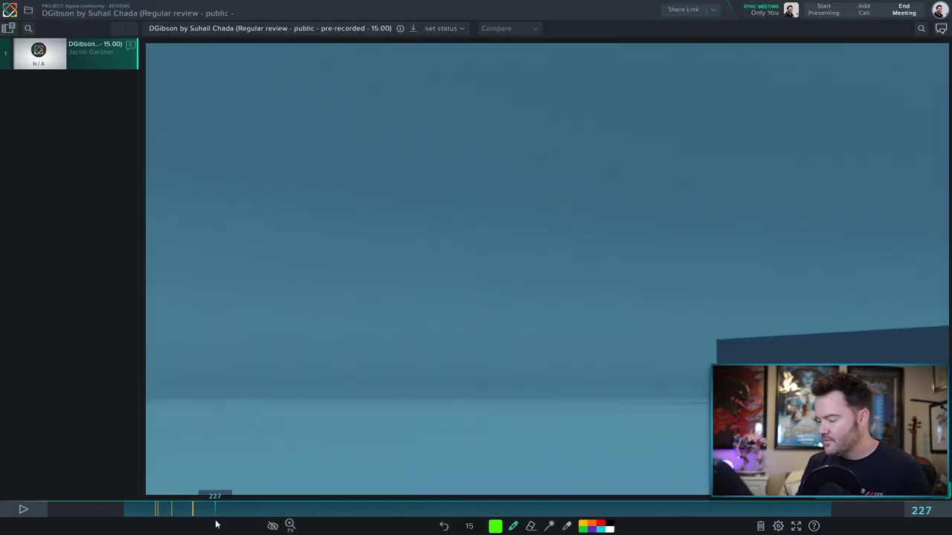
key(space)
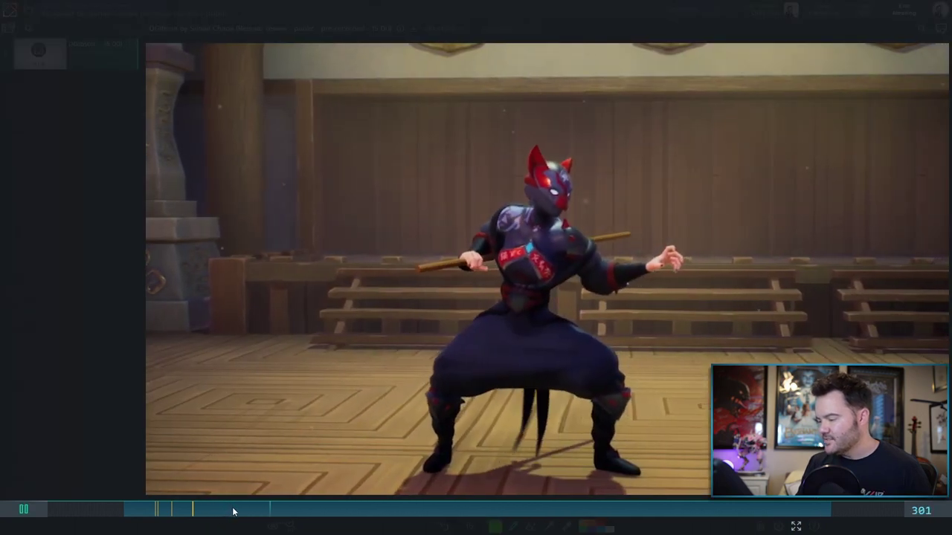
key(space)
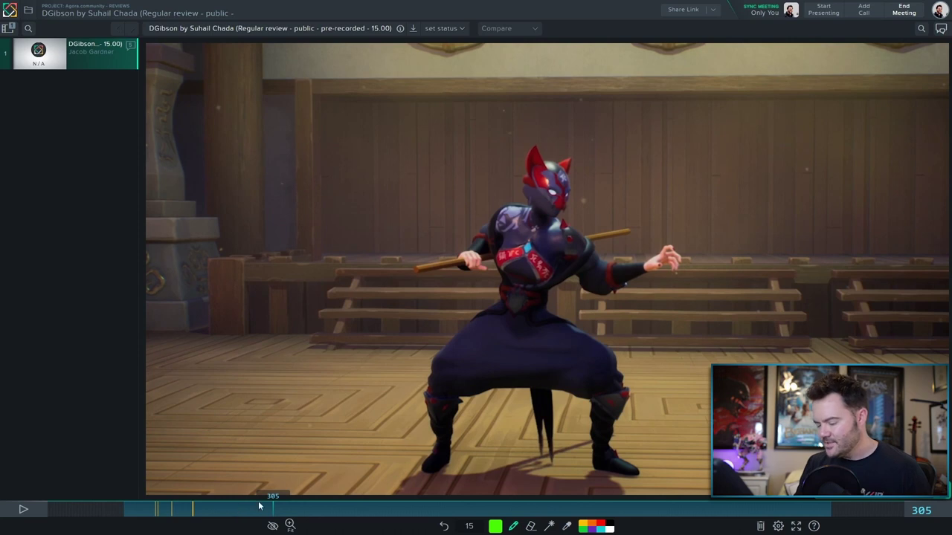
Repeatedly jump back to around frame 242 and replay the staff spin
click(240, 510)
key(space)
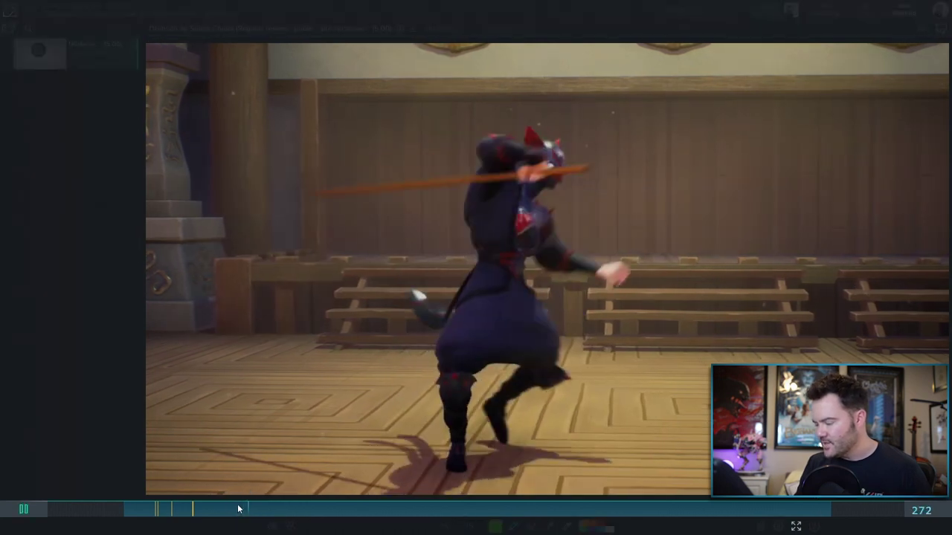
click(227, 511)
key(space)
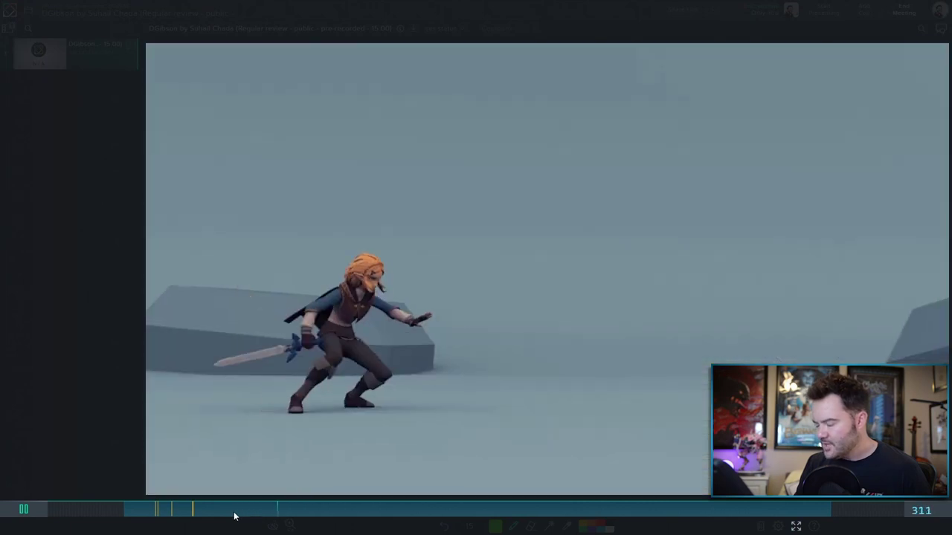
key(space)
click(226, 513)
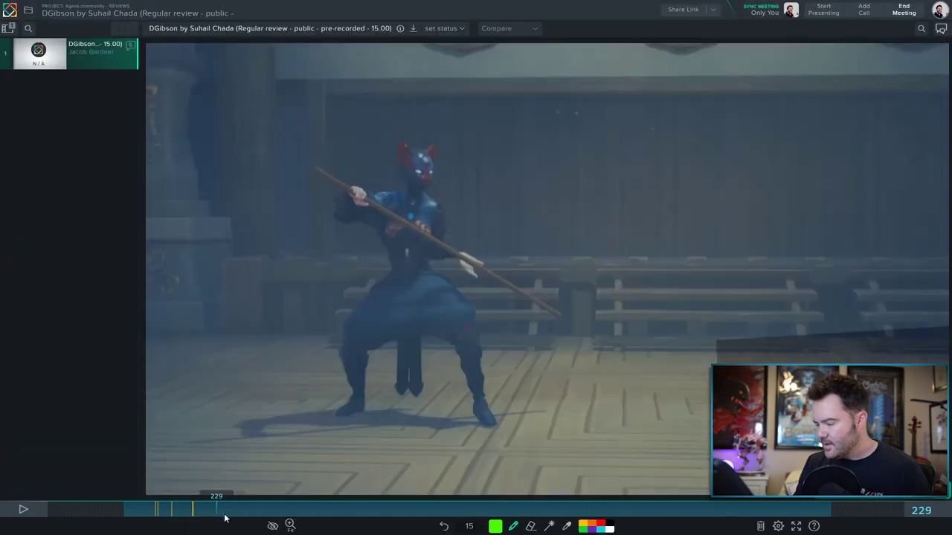
key(space)
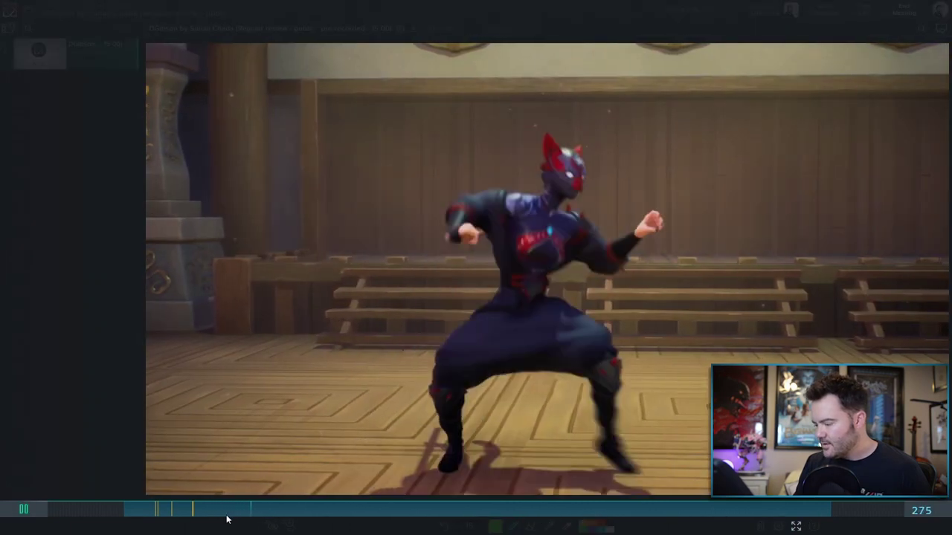
key(space)
Jump to frame 239 and step frames back and forth to settle on frame 230
click(224, 512)
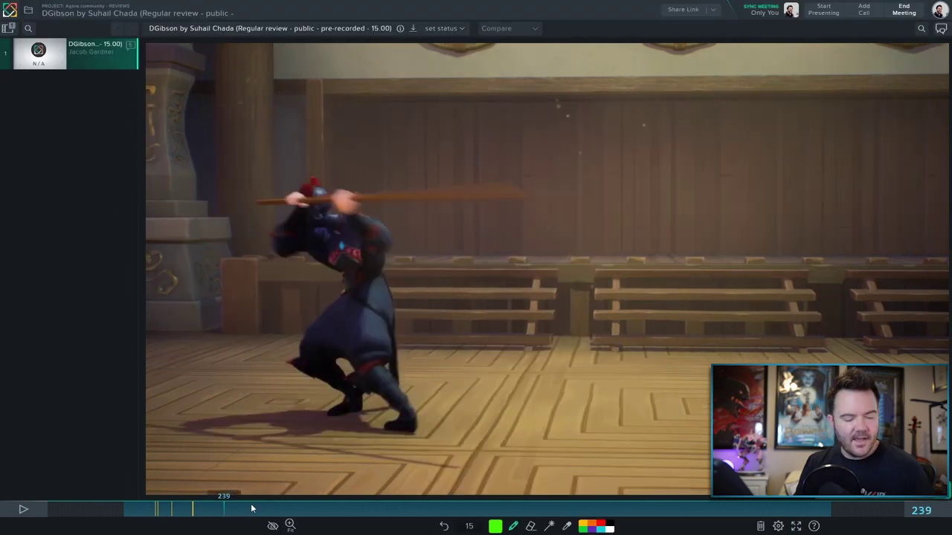
key(Left)
key(Left)
key(Left)
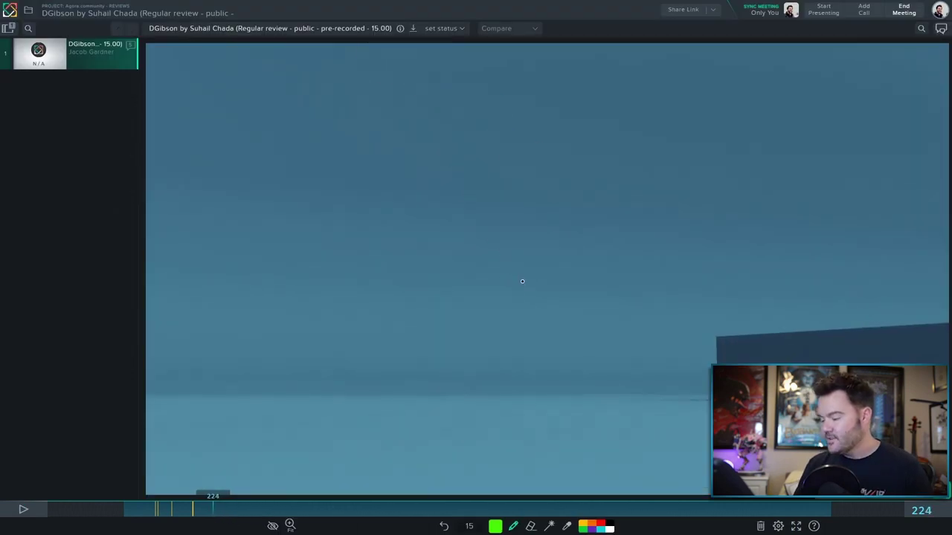
key(Right)
key(Right)
key(Right)
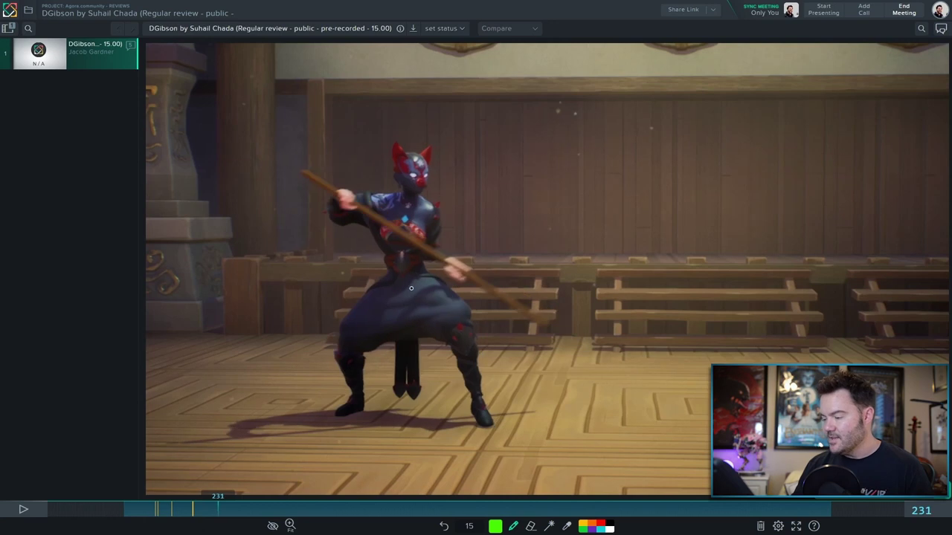
key(Right)
key(Right)
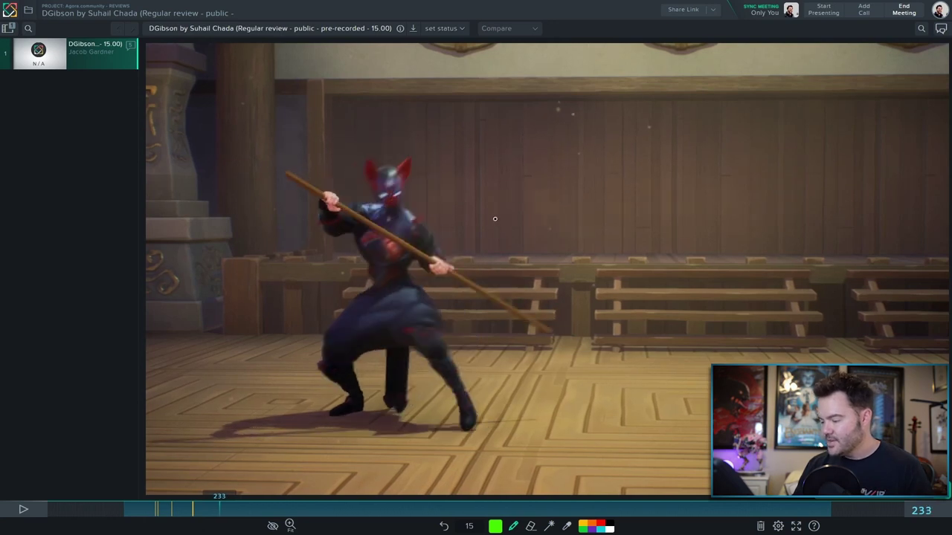
key(Right)
key(Right)
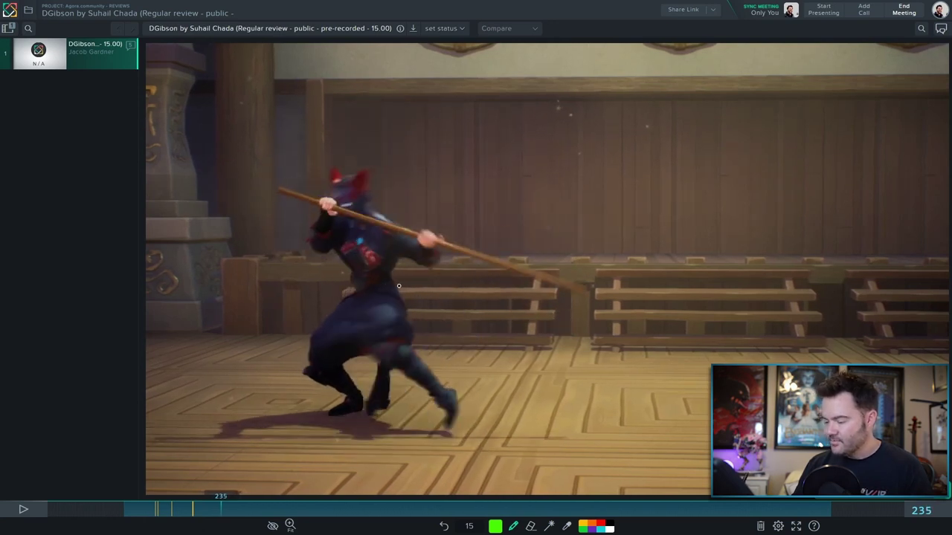
key(Left)
key(Left)
key(Left)
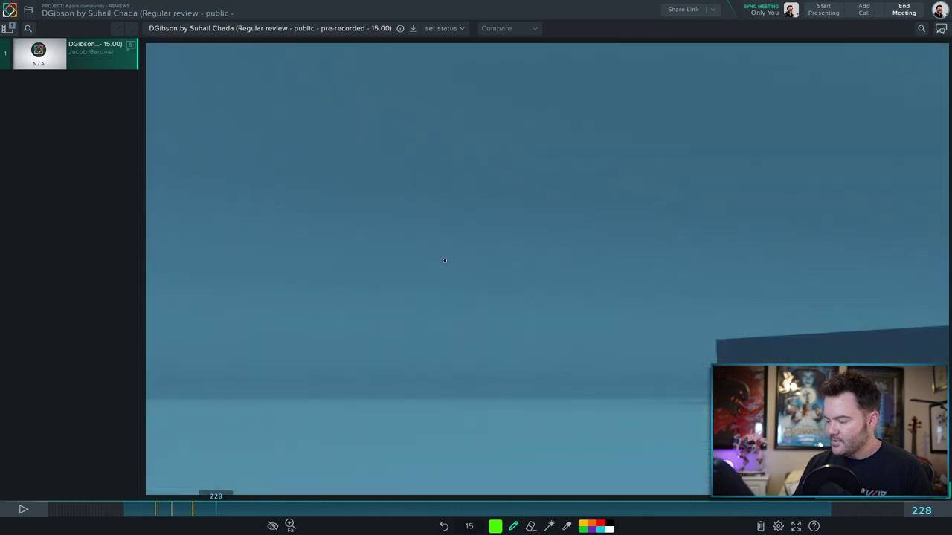
key(Right)
key(Right)
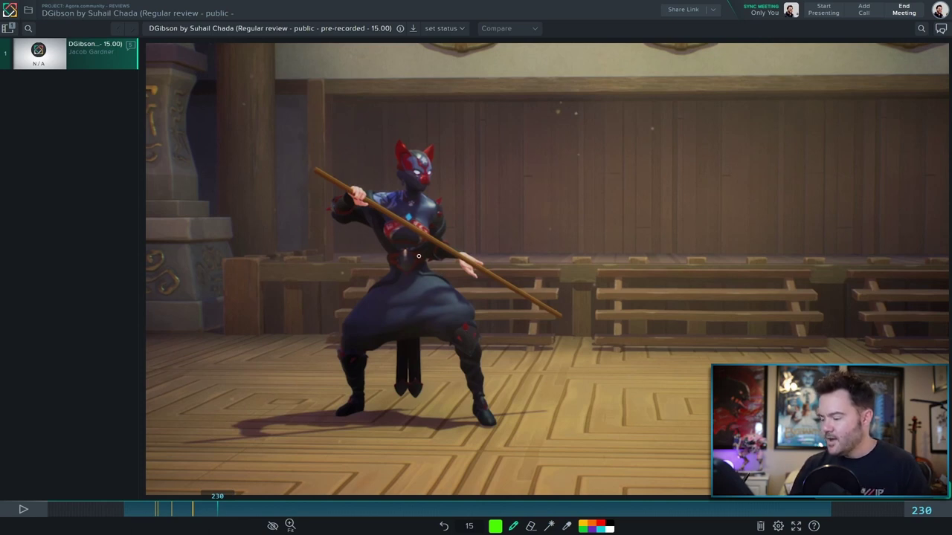
Circle the waist in green on frame 230, step through the spin to 260, then scrub back toward 242
mouse_move(421, 255)
mouse_down()
mouse_move(395, 290)
mouse_move(394, 260)
mouse_move(398, 269)
mouse_up()
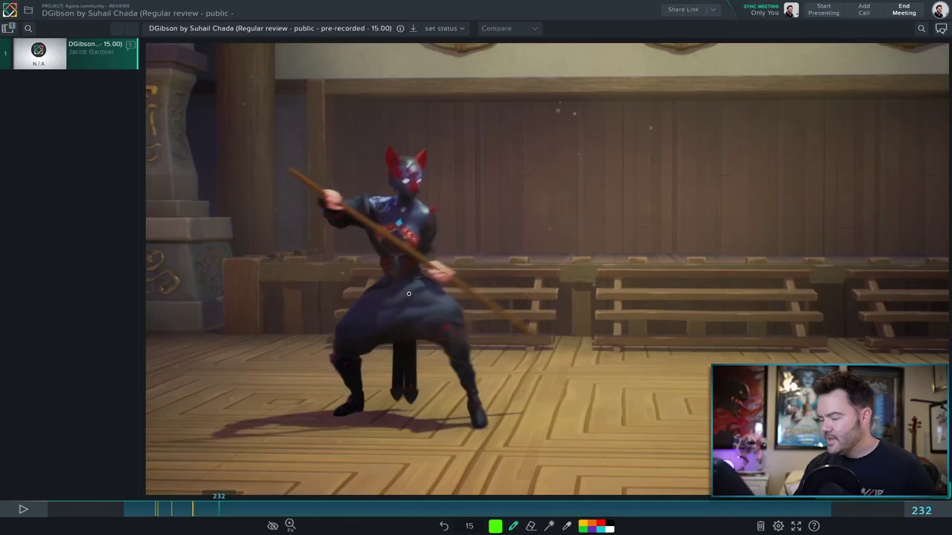
key(Right)
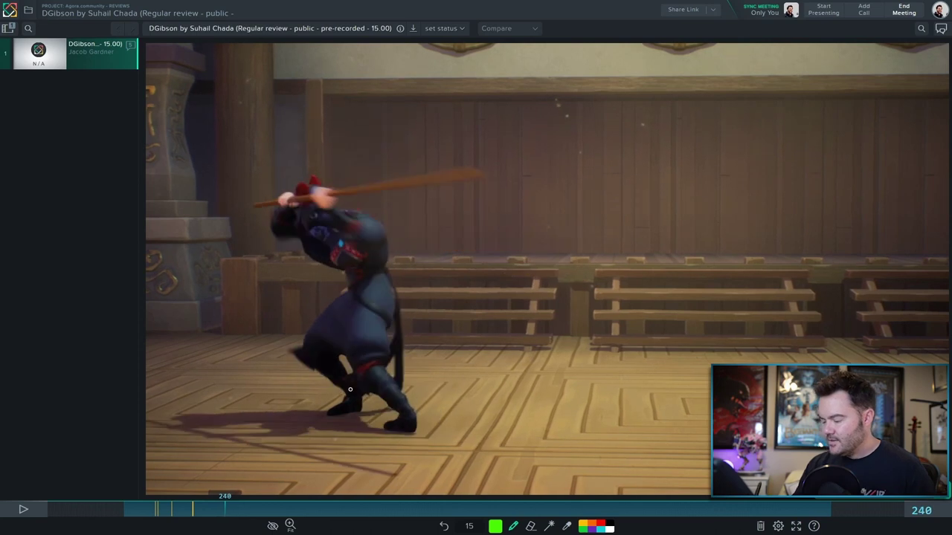
key(Right)
key(Right)
key(Right)
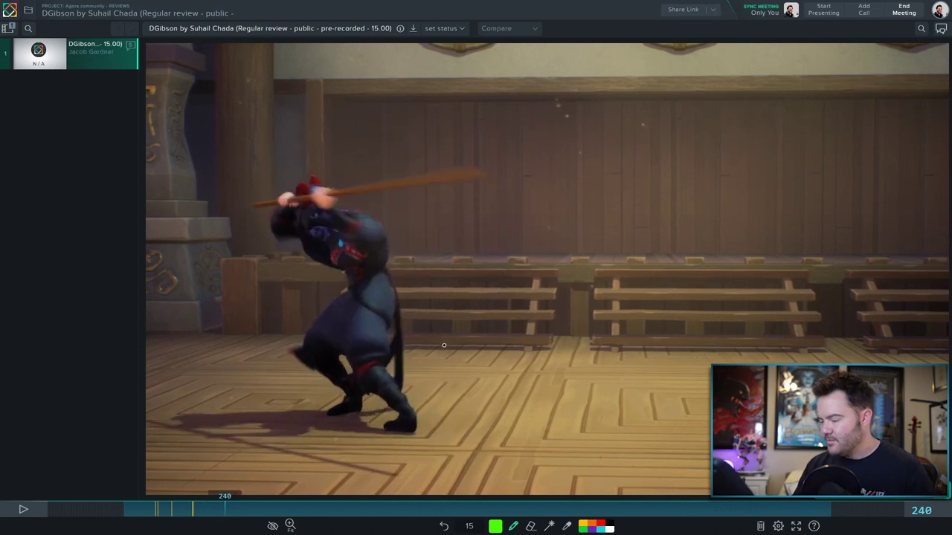
key(Right)
key(Right)
key(Right)
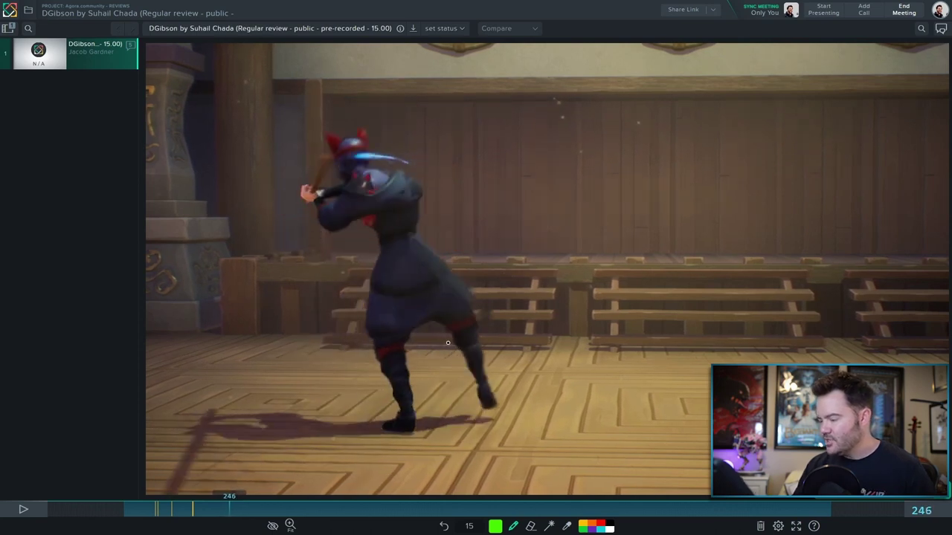
key(Right)
key(Right)
key(Right)
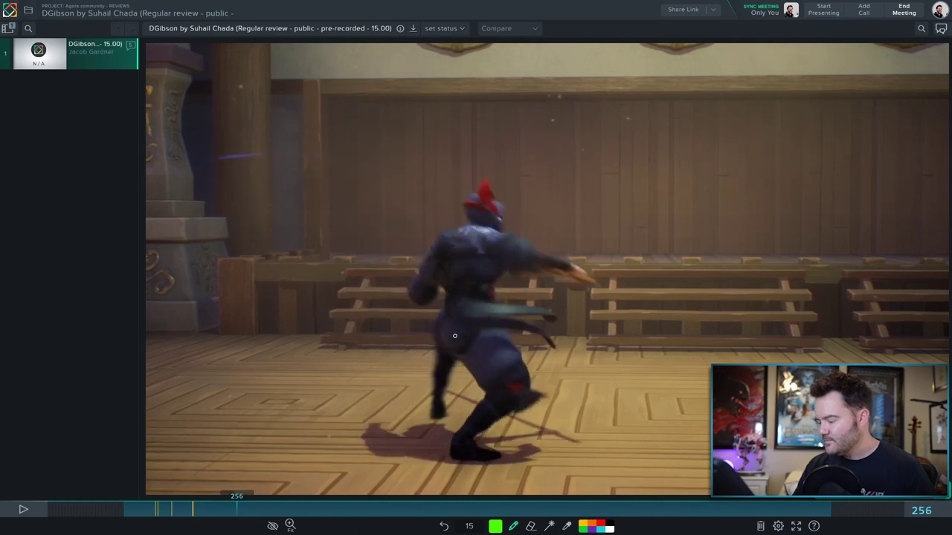
drag(240, 512, 228, 511)
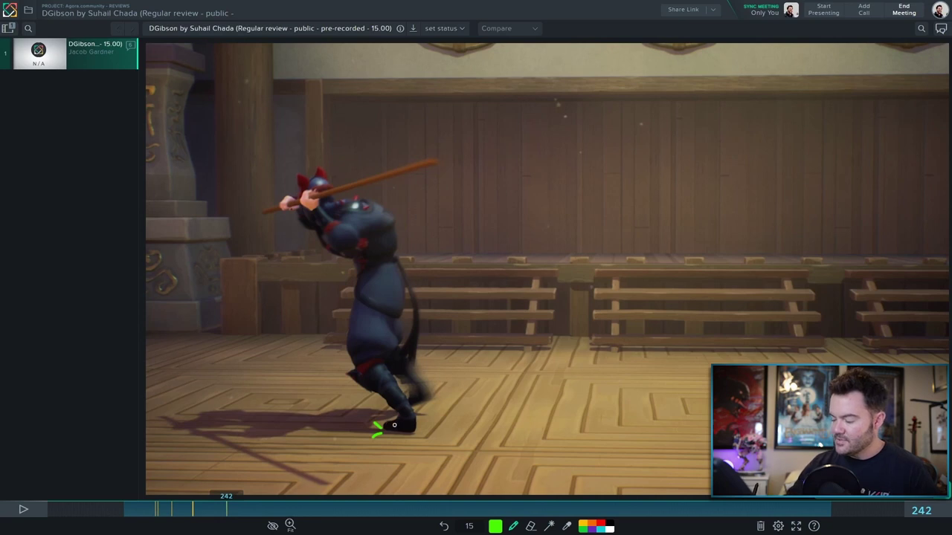
On frame 242, draw a green balance line from the foot and a chest-to-waist curve, then clear them
mouse_move(394, 422)
mouse_down()
mouse_move(410, 215)
mouse_move(399, 387)
mouse_move(404, 141)
mouse_move(395, 413)
mouse_up()
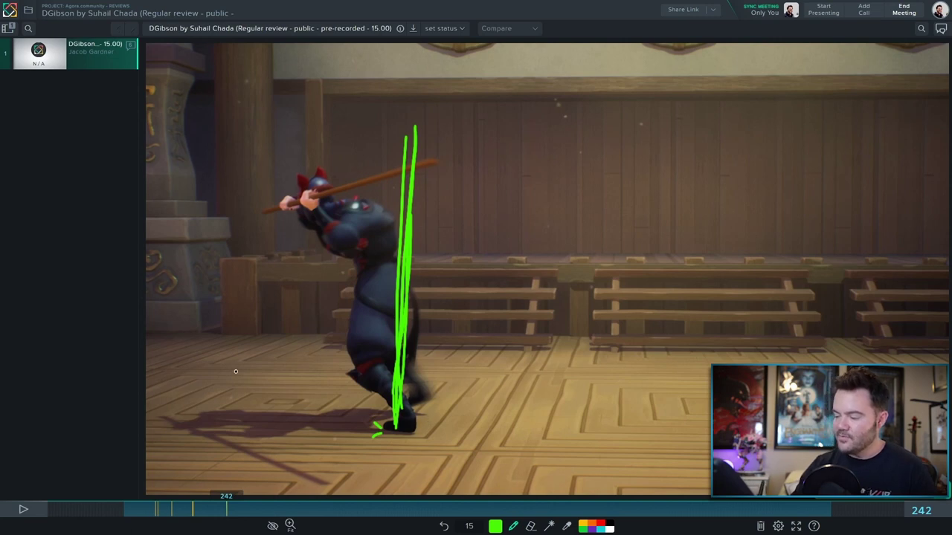
mouse_move(396, 245)
mouse_down()
mouse_move(380, 212)
mouse_move(307, 227)
mouse_move(350, 344)
mouse_move(350, 221)
mouse_up()
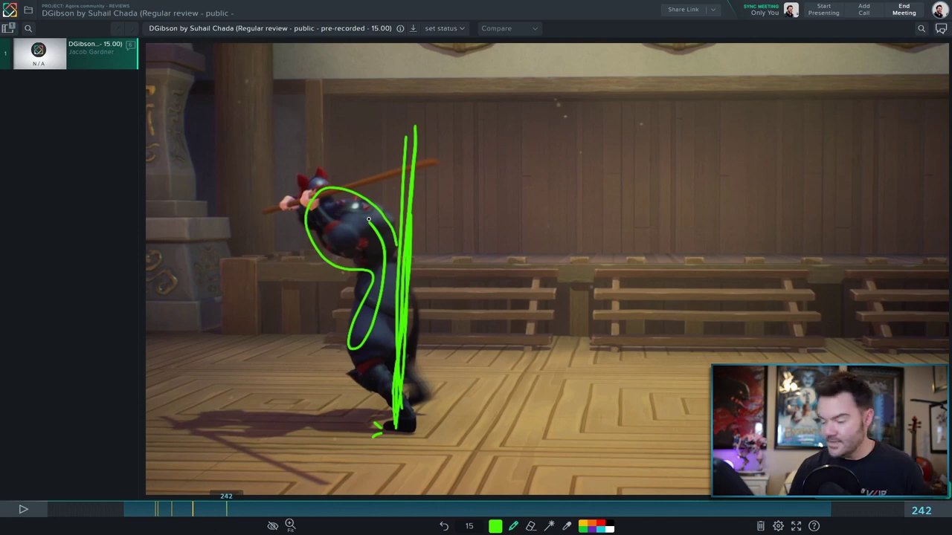
key(Delete)
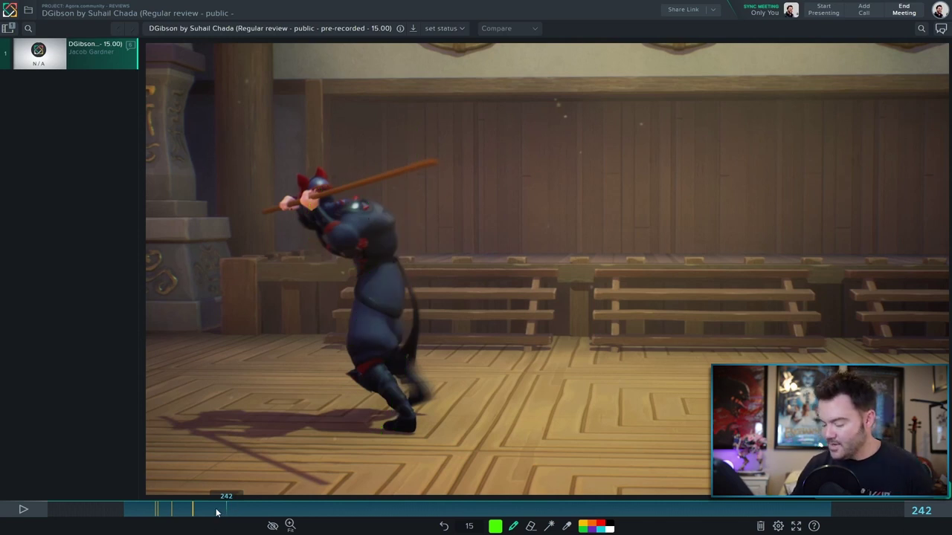
key(space)
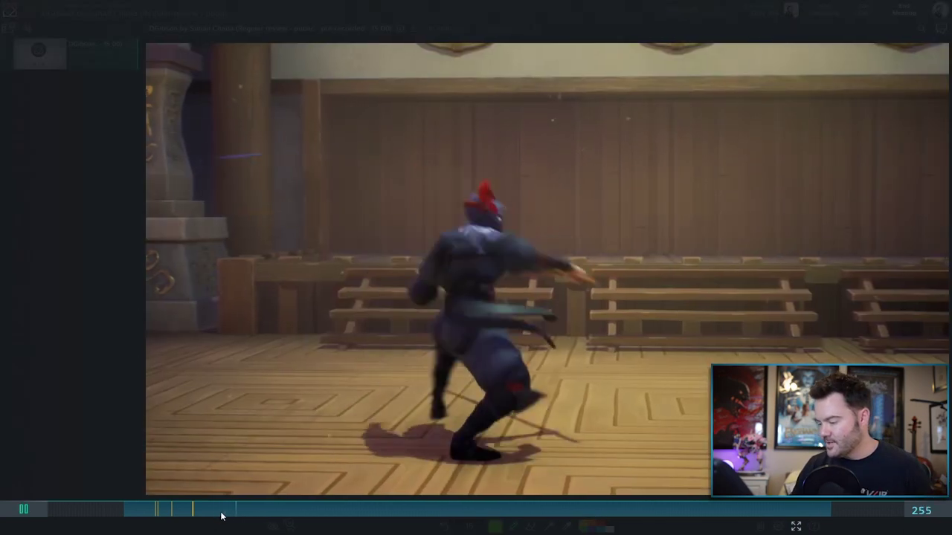
On frame 239, draw green strokes from the feet showing the foot's path, redoing a first attempt
click(223, 510)
key(Right)
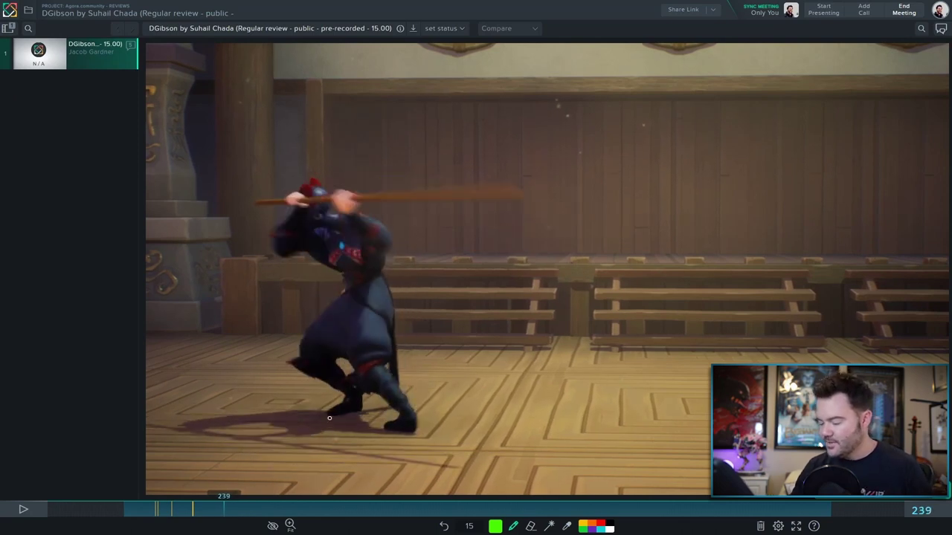
mouse_move(329, 417)
mouse_down()
mouse_move(315, 458)
mouse_move(339, 440)
mouse_up()
key(ctrl+z)
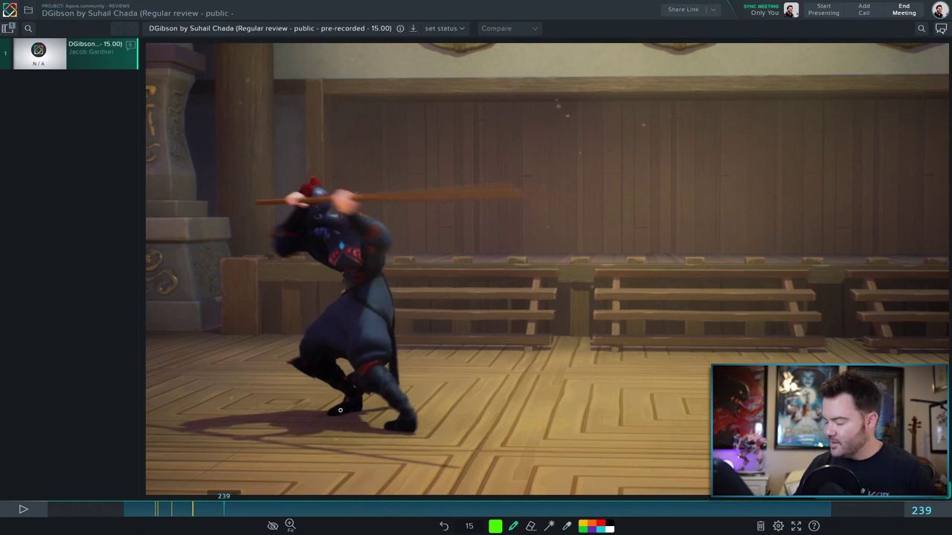
drag(340, 410, 400, 371)
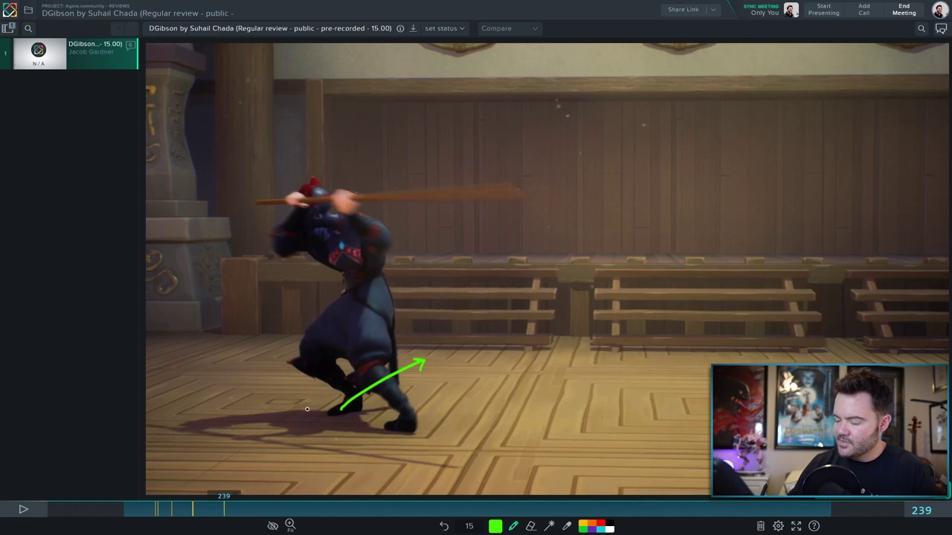
drag(306, 409, 269, 347)
Step to frame 242 and draw a green vertical line up from the planted foot
key(Right)
key(Right)
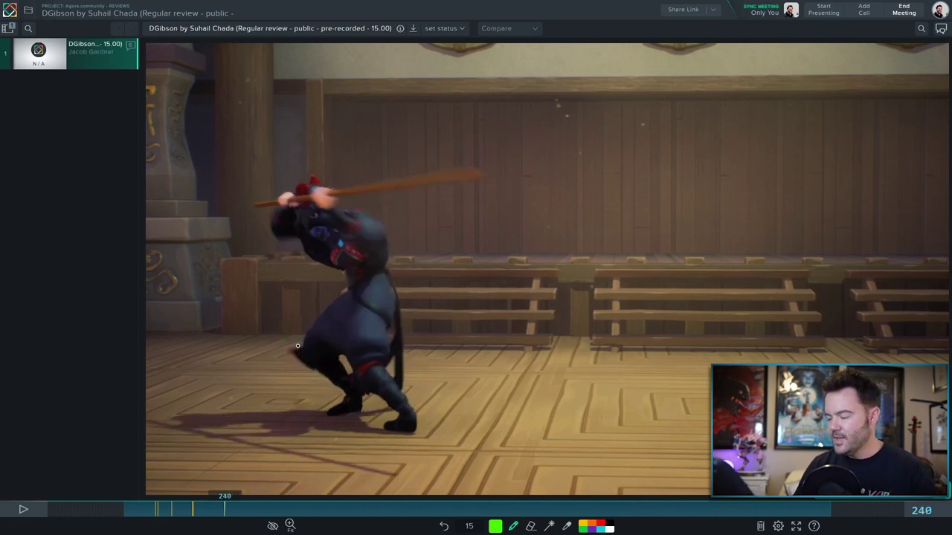
key(Right)
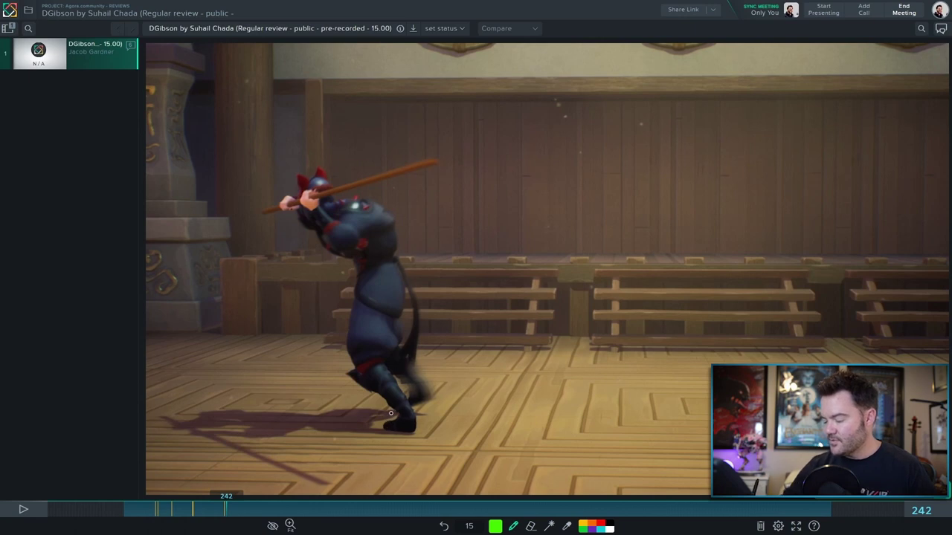
mouse_move(394, 422)
mouse_down()
mouse_move(392, 133)
mouse_move(389, 430)
mouse_up()
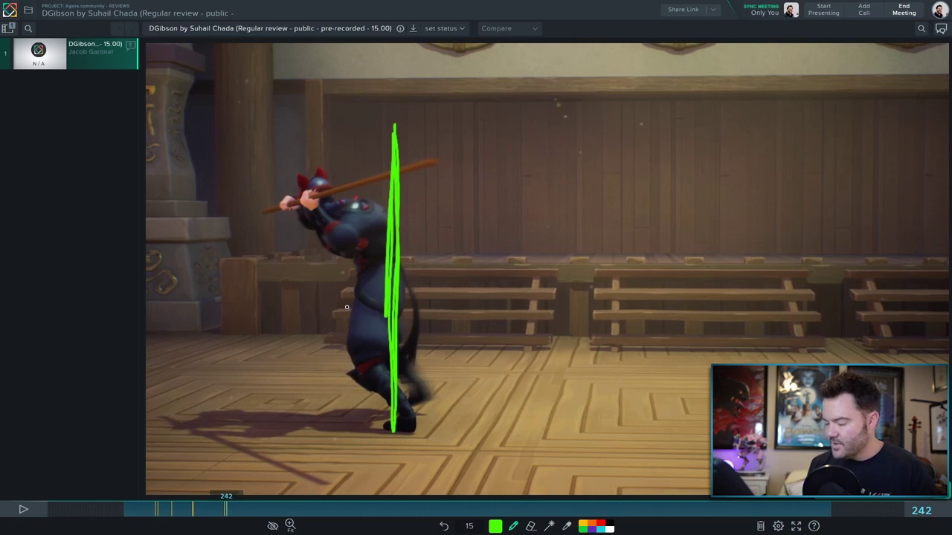
Clear frame 242's draw-overs, sketch a green leg-arc arrow from the hip, undo it, and step ahead
mouse_move(335, 322)
mouse_down()
mouse_move(309, 352)
mouse_move(348, 334)
mouse_up()
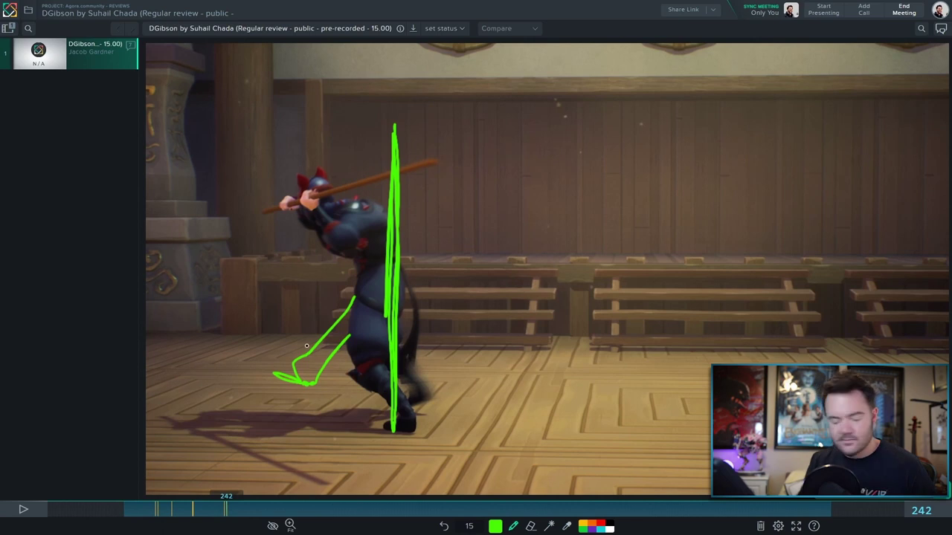
key(Delete)
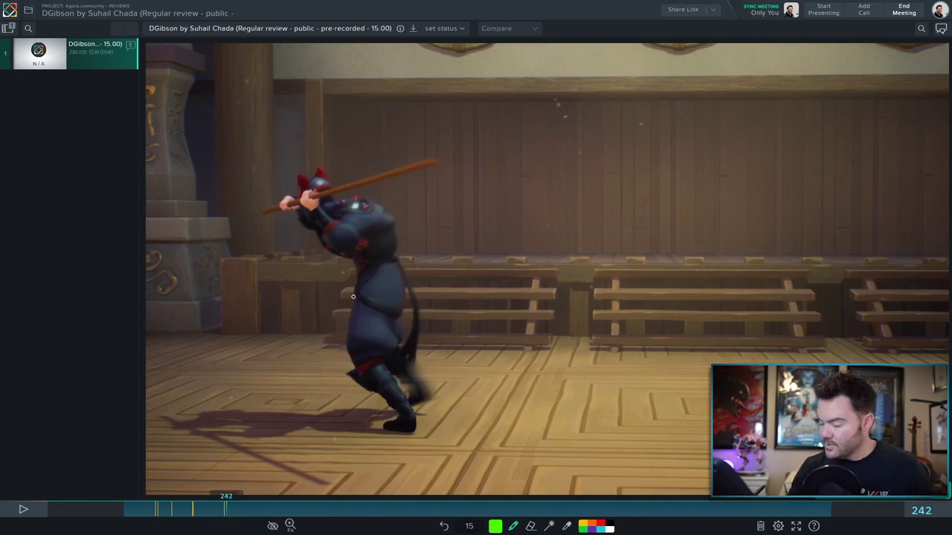
drag(355, 297, 304, 349)
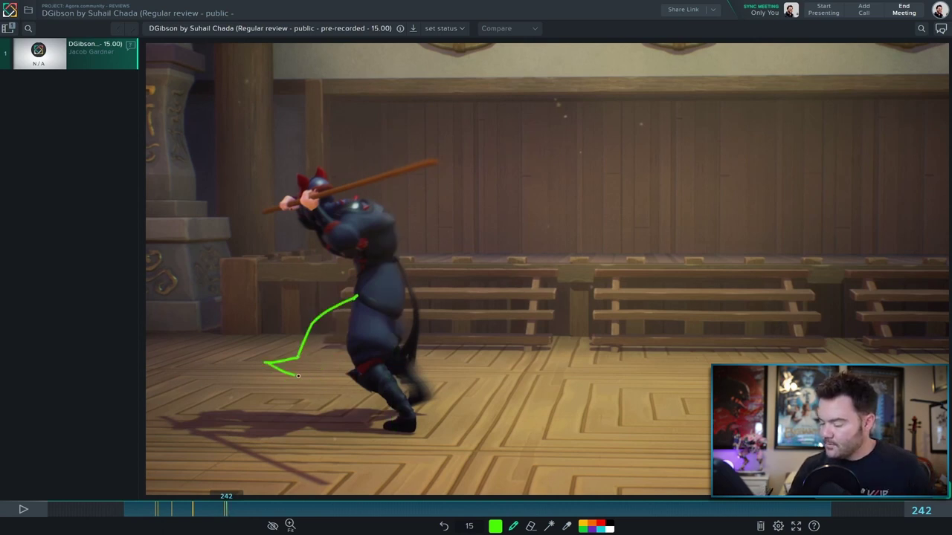
drag(311, 356, 341, 322)
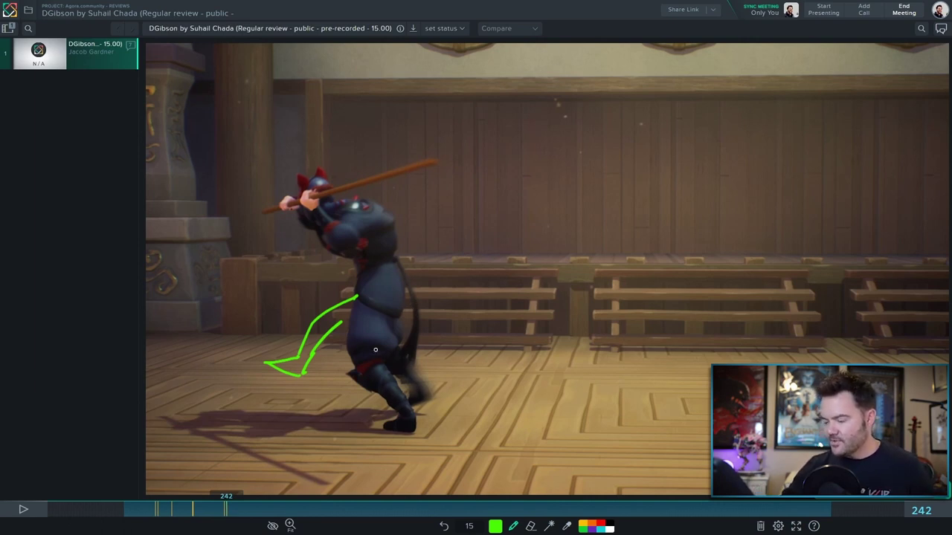
key(ctrl+z)
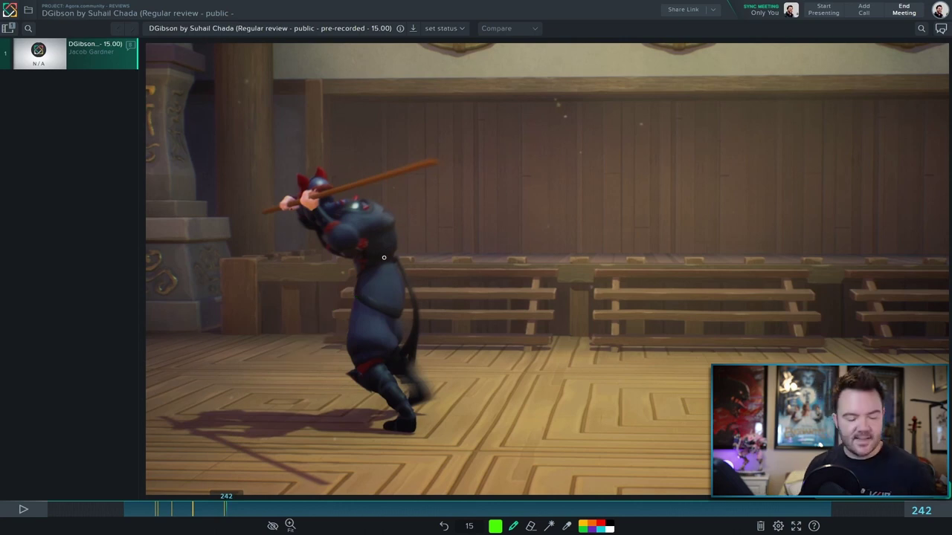
key(Right)
key(Right)
key(Right)
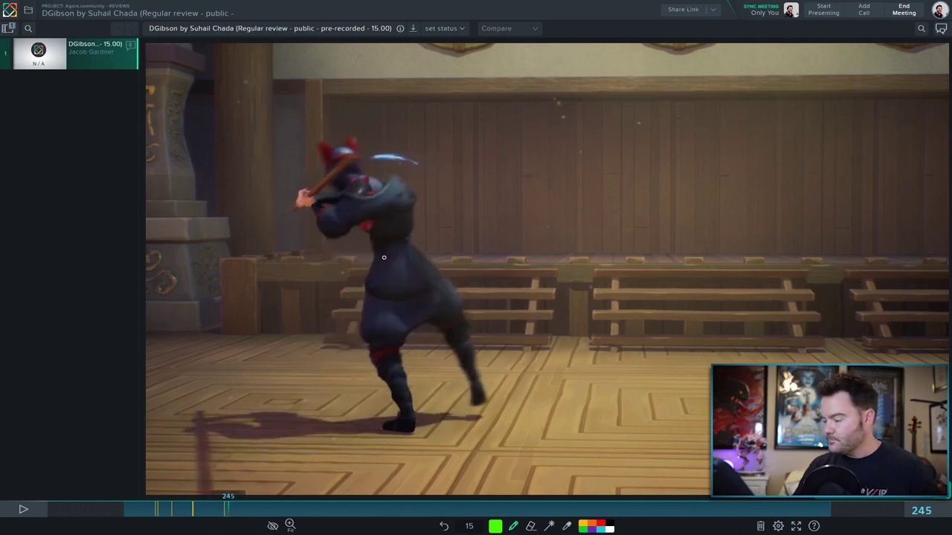
key(Right)
key(Right)
key(Right)
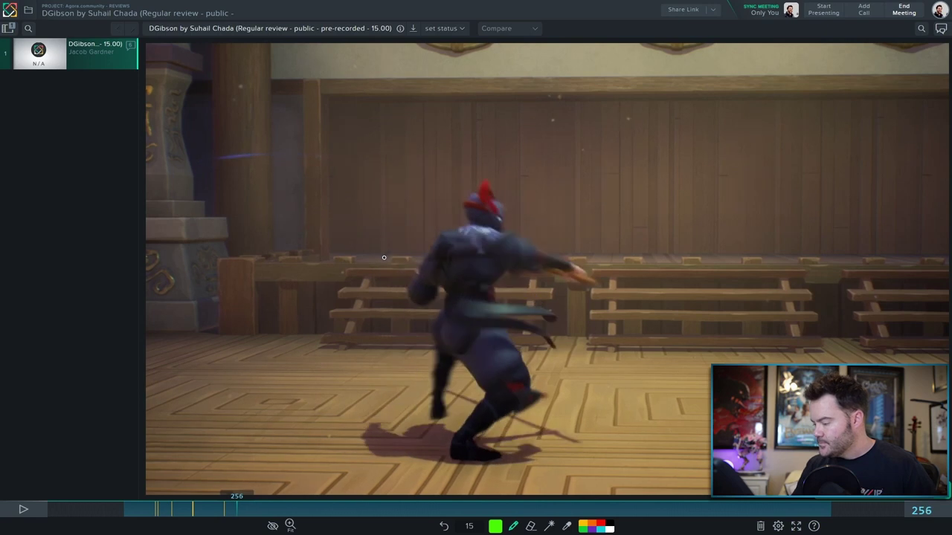
Step to frame 273, then play through the staff spin into the Zelda shots, rewatching from frame 317
key(Right)
key(Right)
key(Right)
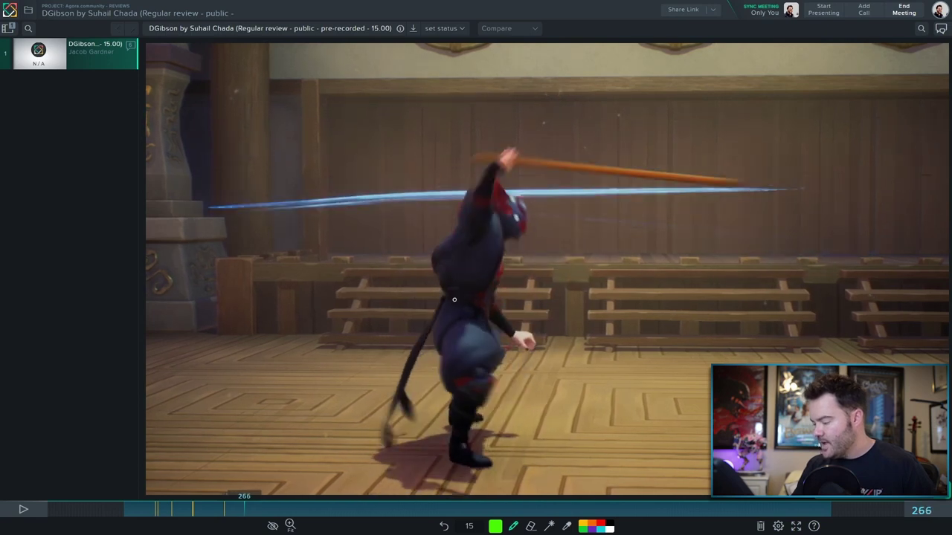
key(Right)
key(Right)
key(Right)
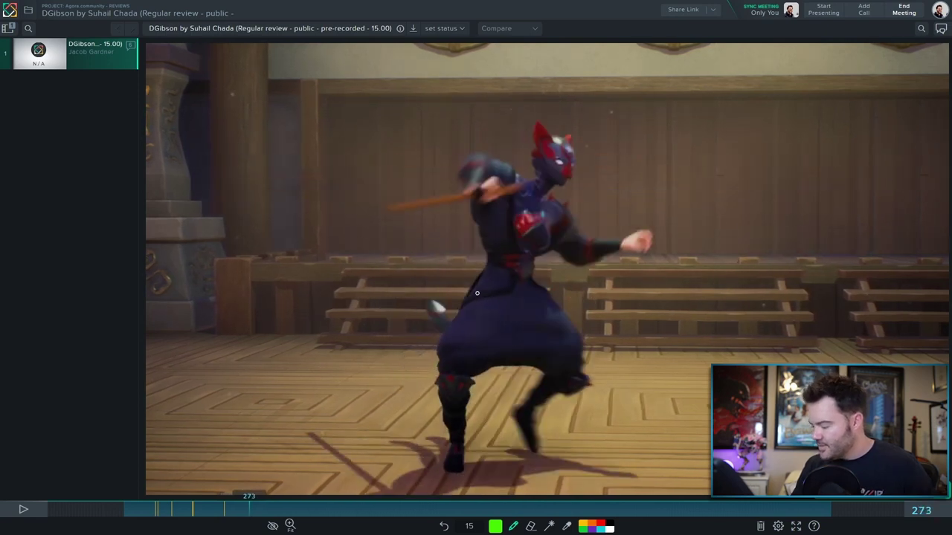
key(space)
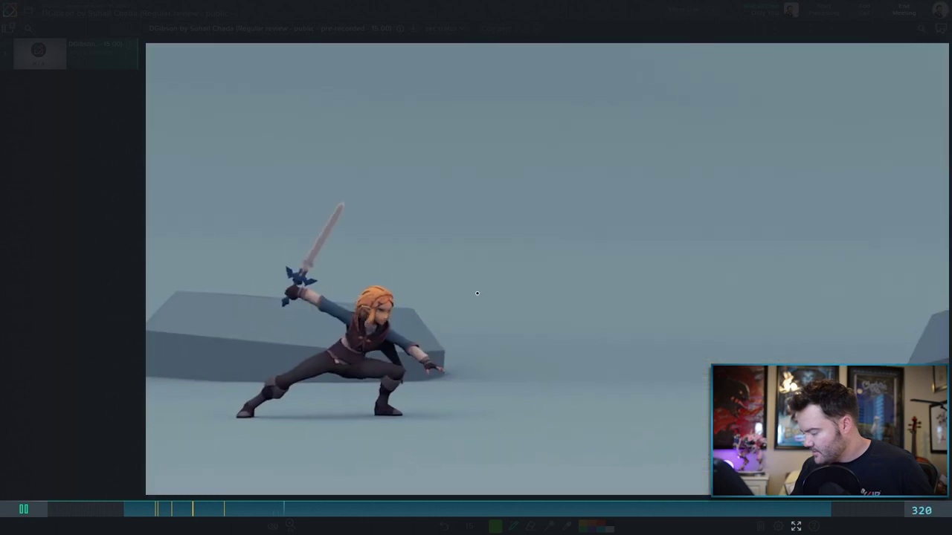
key(space)
click(261, 510)
key(space)
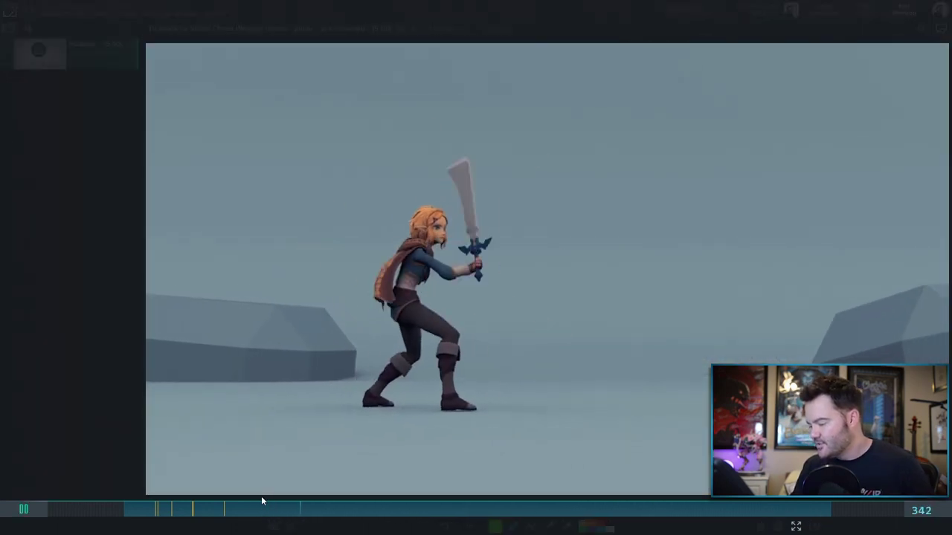
key(space)
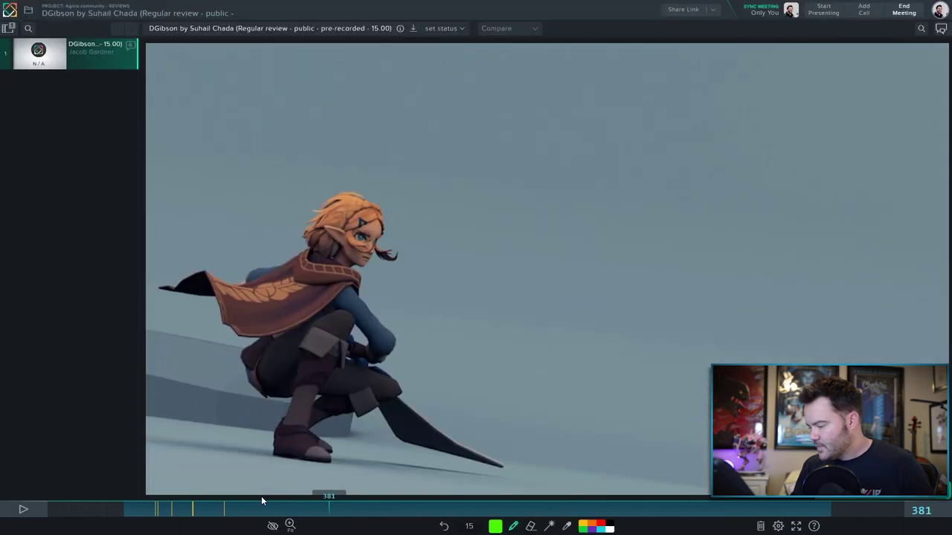
key(space)
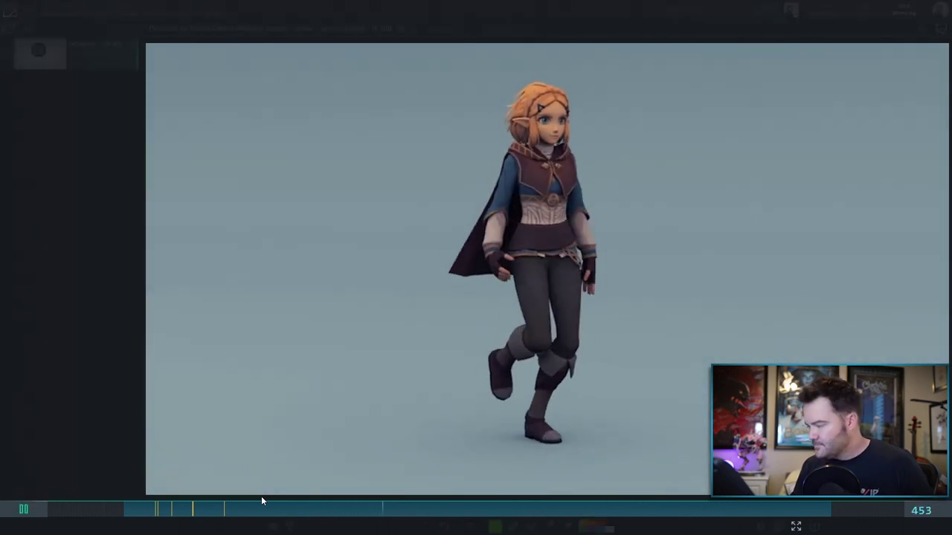
key(space)
Step frame by frame around the shot cut to frame 440, briefly ghosting the previous crouching frame
key(Left)
key(Left)
key(Left)
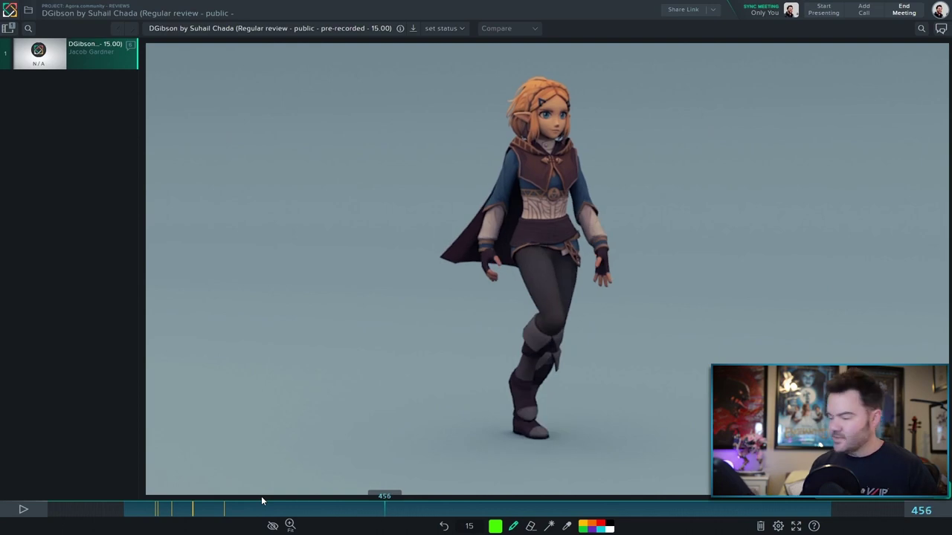
key(Left)
key(Right)
key(Right)
key(Right)
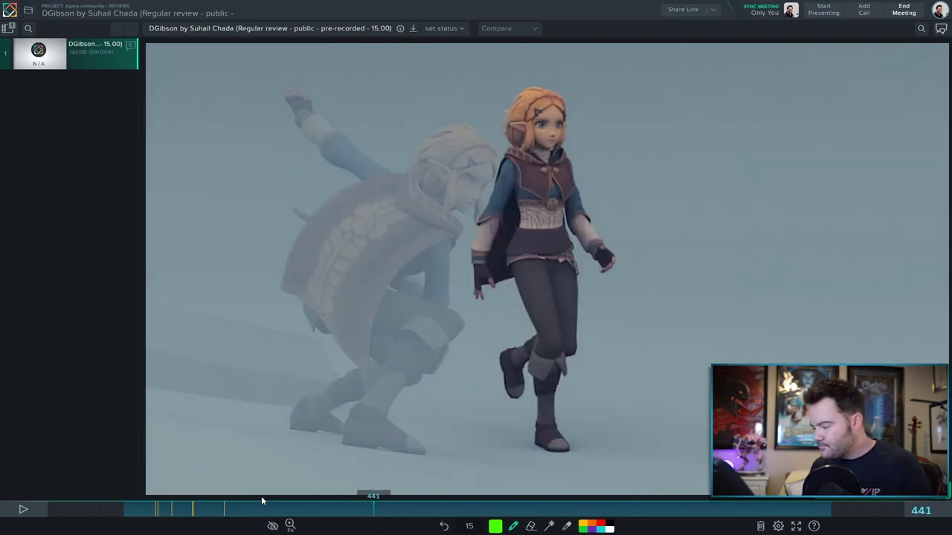
key(Right)
key(Left)
key(Left)
key(Left)
key(Right)
key(Right)
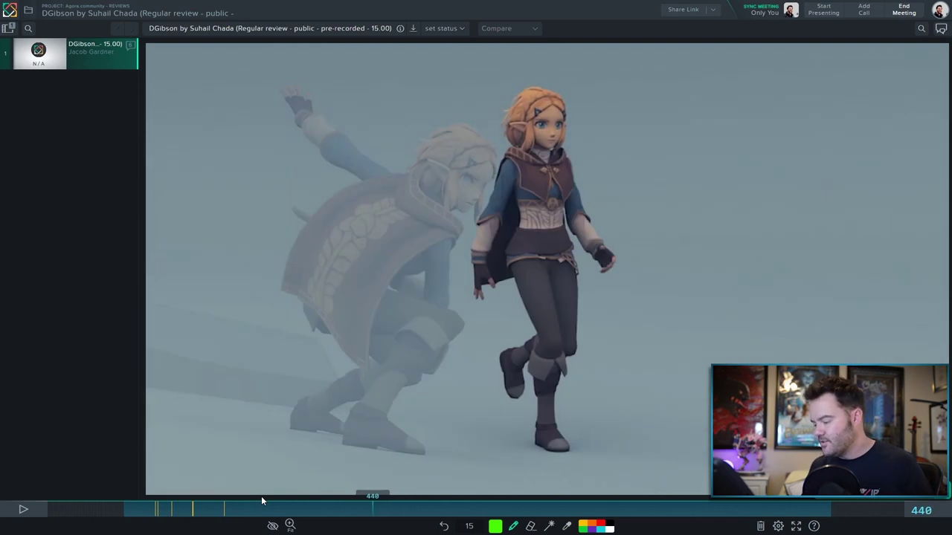
key(Right)
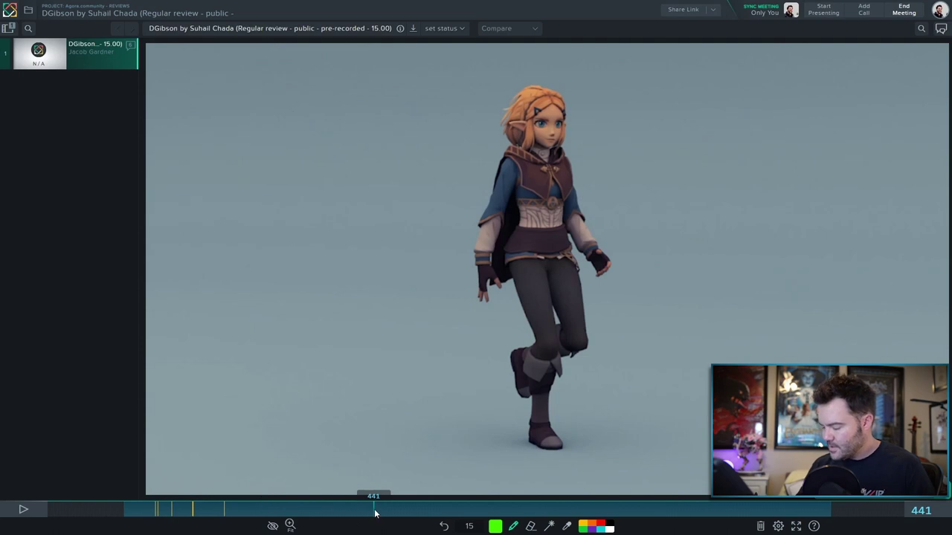
click(374, 513)
Scrub ahead to the soldier shot at frame 578, then back to Zelda and loop the walk-cycle range
drag(375, 513, 476, 515)
key(Right)
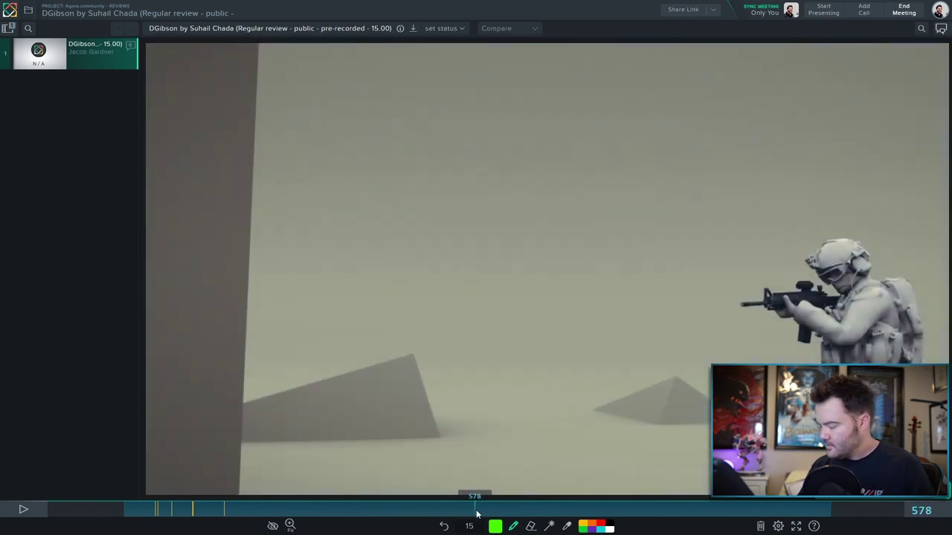
mouse_move(476, 513)
mouse_down()
mouse_move(365, 518)
mouse_move(474, 515)
mouse_up()
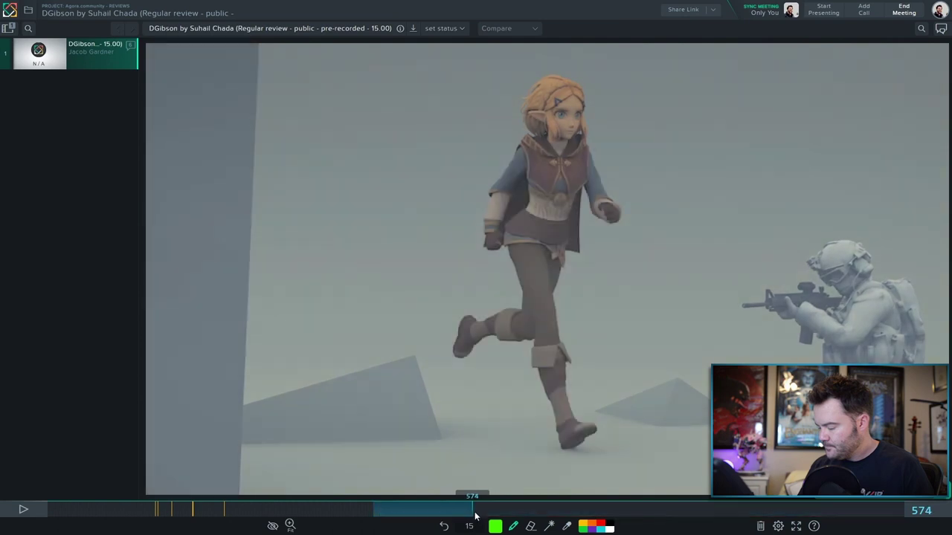
key(space)
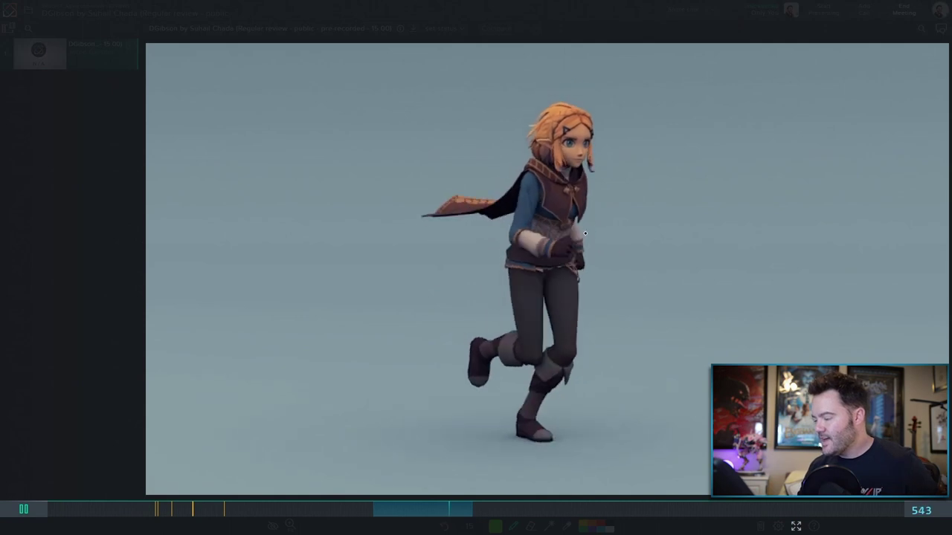
Stop the loop at frame 464, draw a green arrow at Zelda's eye, then replay and stop at 534
click(394, 512)
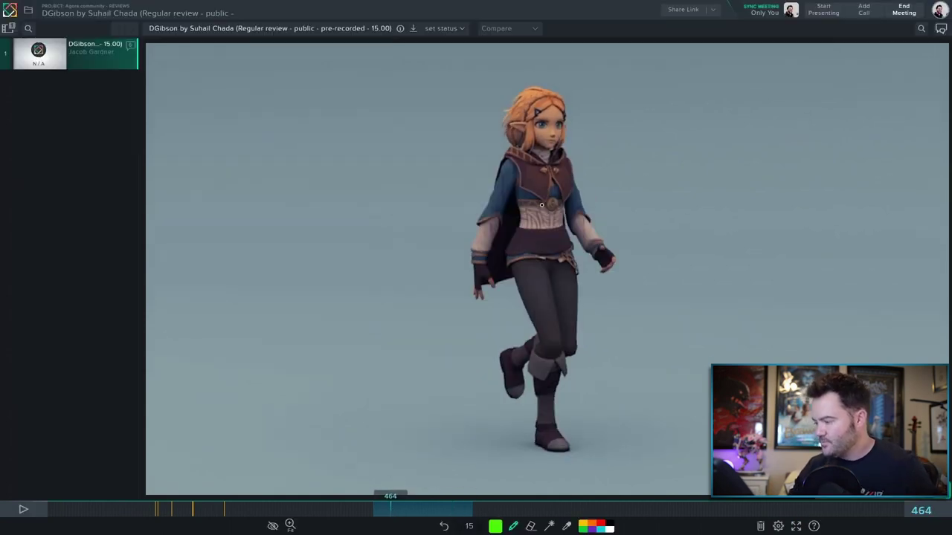
drag(631, 132, 596, 122)
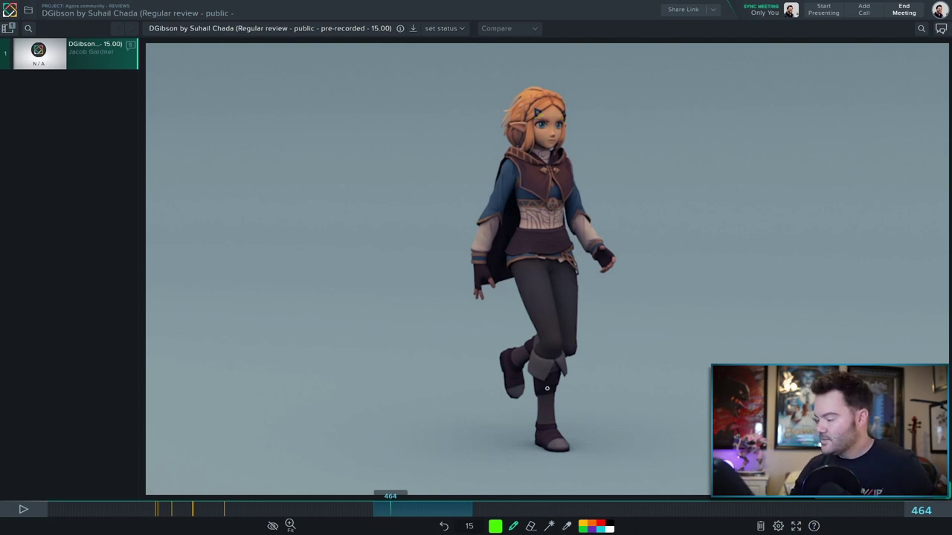
key(space)
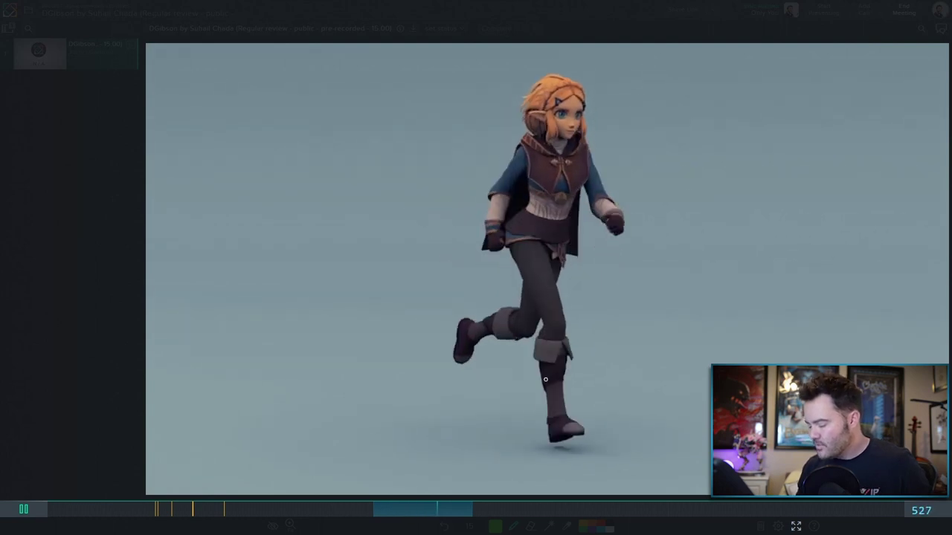
click(449, 507)
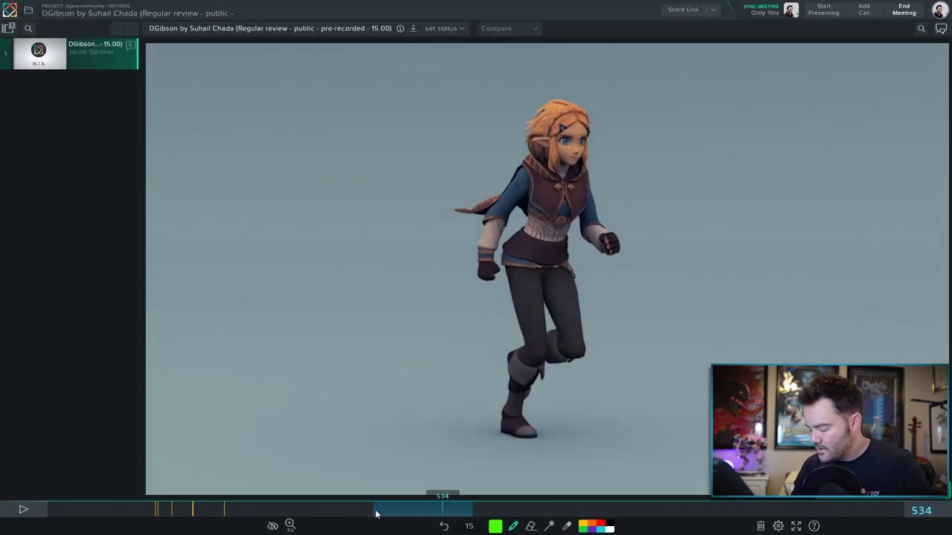
Scrub to frame 505, play the walk cycle, pause at 453, and step back to frame 447
drag(376, 513, 424, 514)
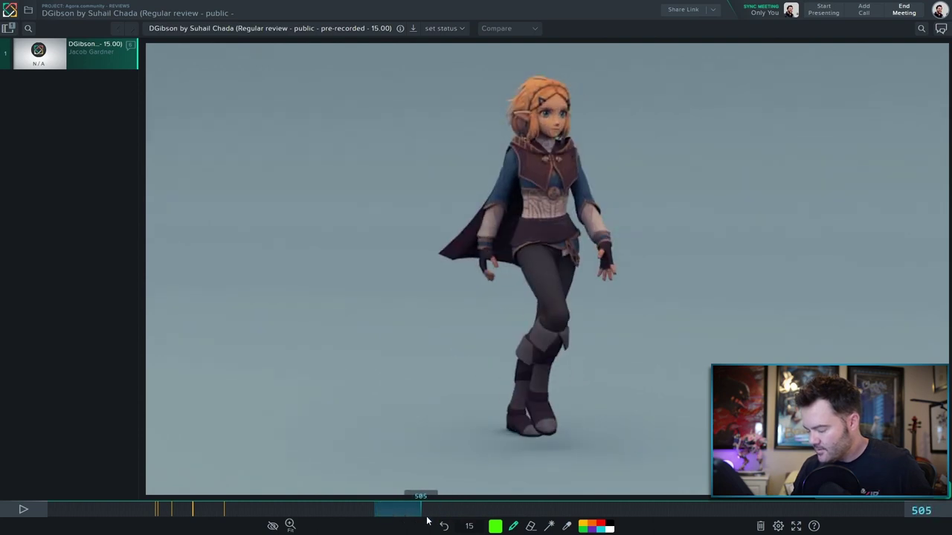
key(space)
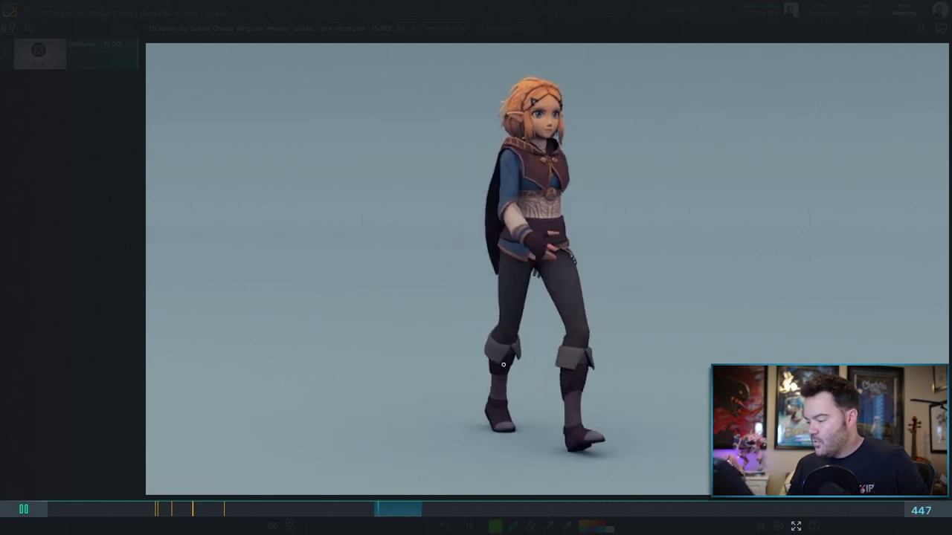
key(space)
key(Left)
key(Left)
key(Left)
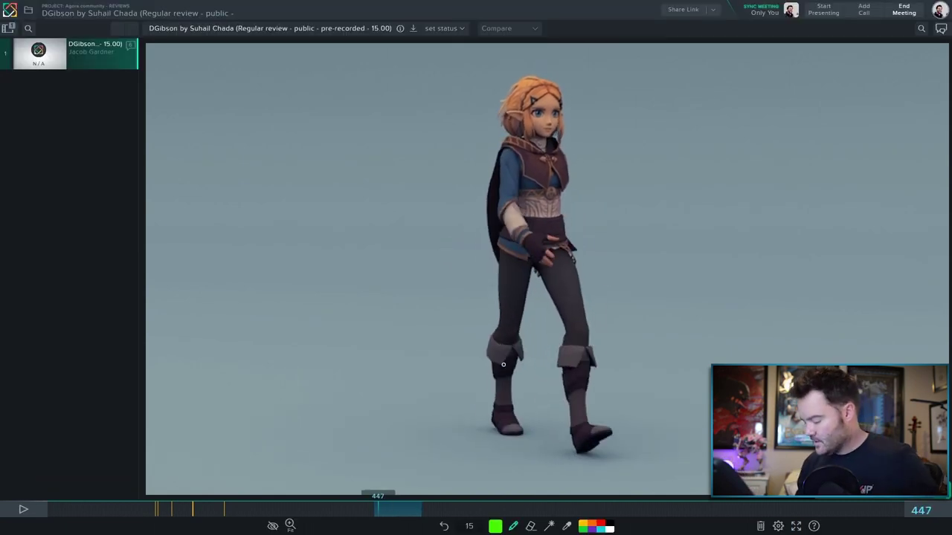
Advance a few frames, add an upward arrow beside the down arrow, and briefly play the walk
drag(379, 511, 382, 510)
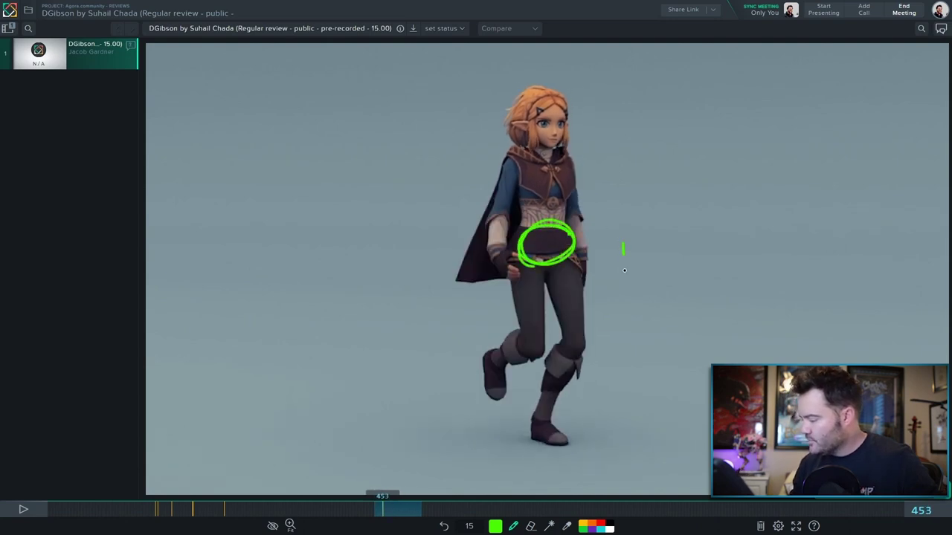
mouse_move(649, 264)
mouse_down()
mouse_move(649, 225)
mouse_move(655, 236)
mouse_up()
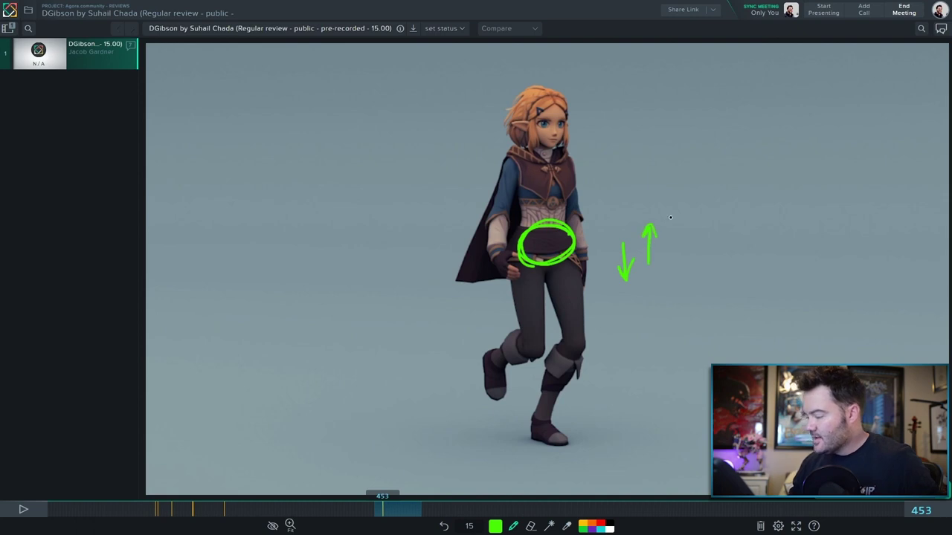
key(space)
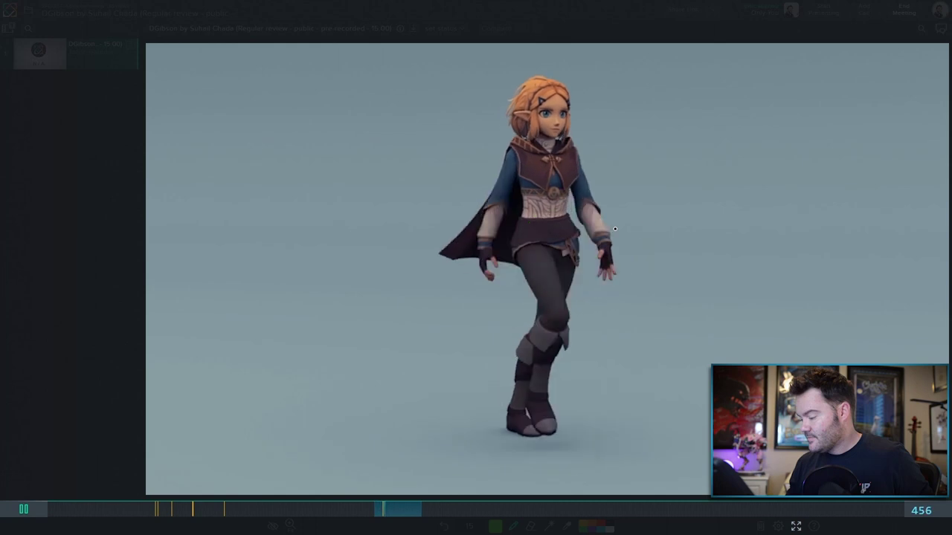
key(space)
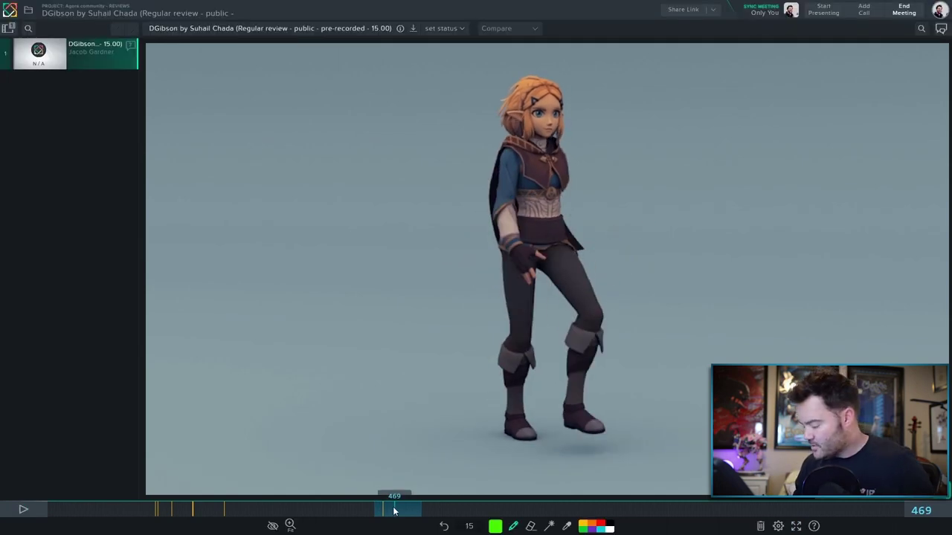
On frame 453, trace a green leg line and downward arrow, then try another leg line and undo it
drag(394, 511, 385, 513)
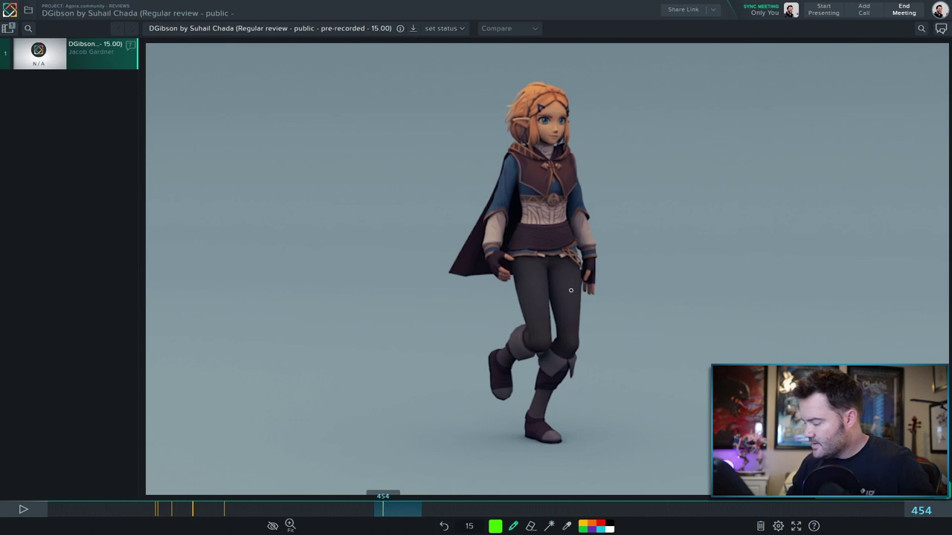
mouse_move(569, 264)
mouse_down()
mouse_move(579, 299)
mouse_move(549, 417)
mouse_up()
drag(634, 228, 634, 300)
mouse_move(625, 276)
mouse_down()
mouse_move(636, 302)
mouse_move(660, 264)
mouse_up()
key(Right)
key(Right)
key(Right)
key(Right)
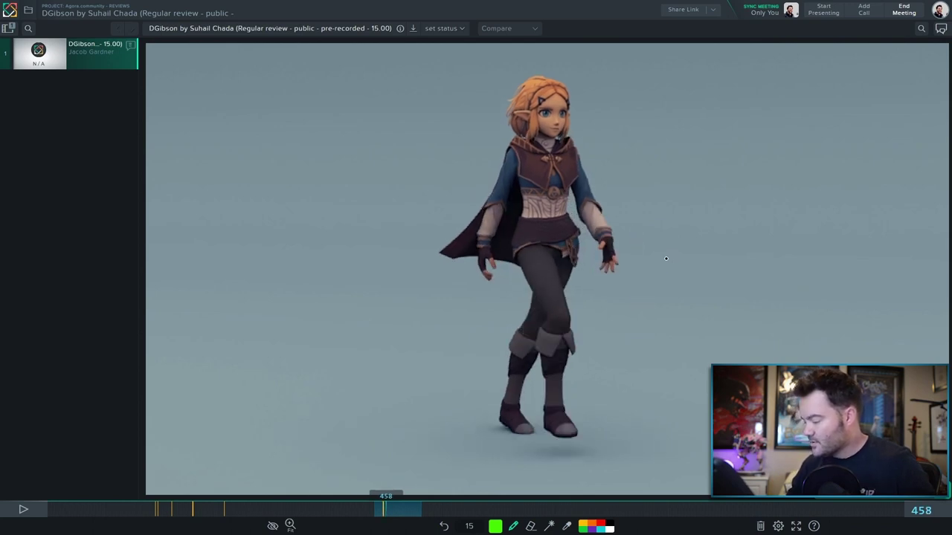
drag(502, 417, 576, 250)
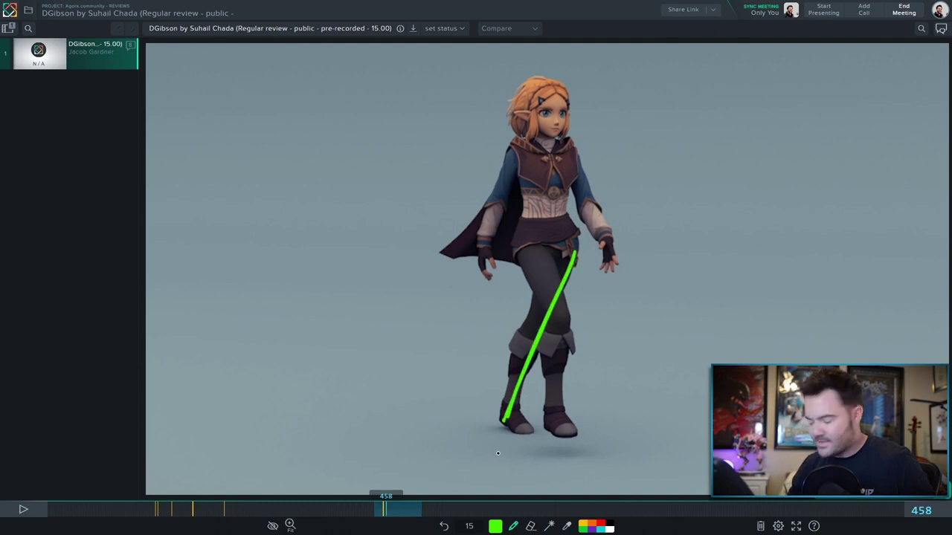
key(ctrl+z)
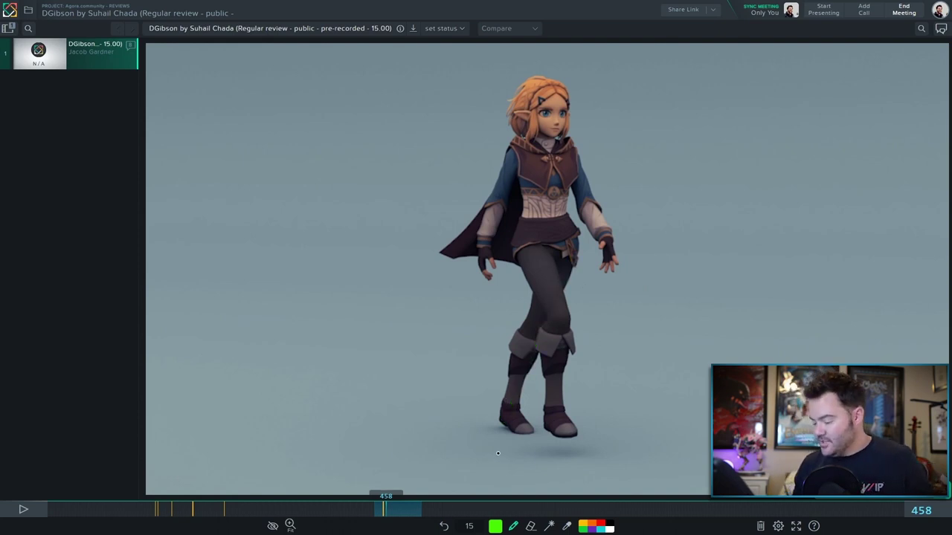
Wipe all draw-overs from frames 454 and 453 with the trash icon
key(Left)
key(Left)
key(Left)
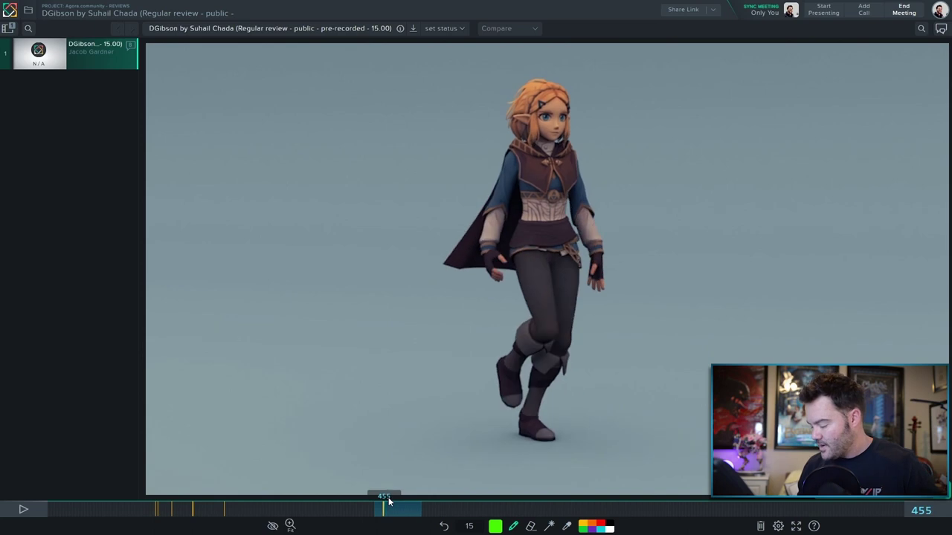
click(761, 526)
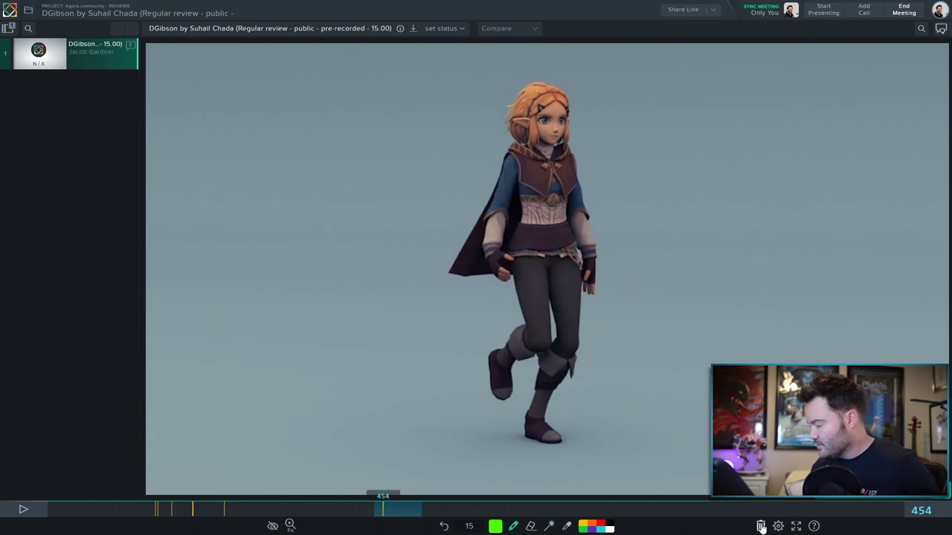
key(Left)
click(760, 527)
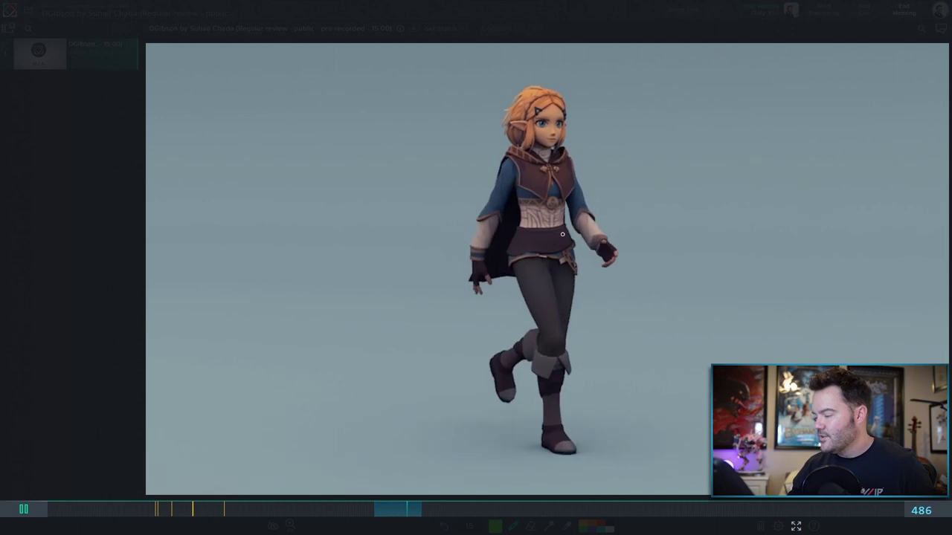
Replay the walk loop to frame 486, then scrub back toward frame 462 and settle on 460
key(space)
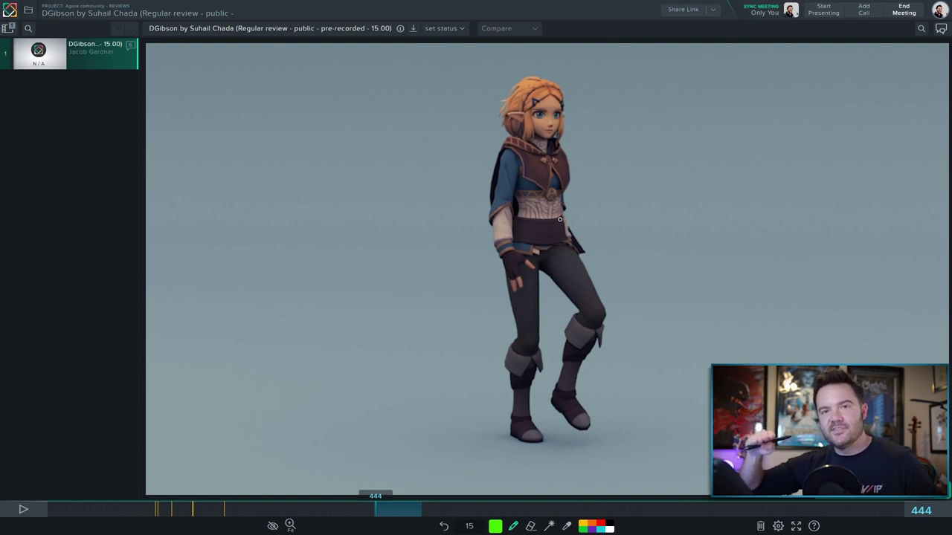
key(space)
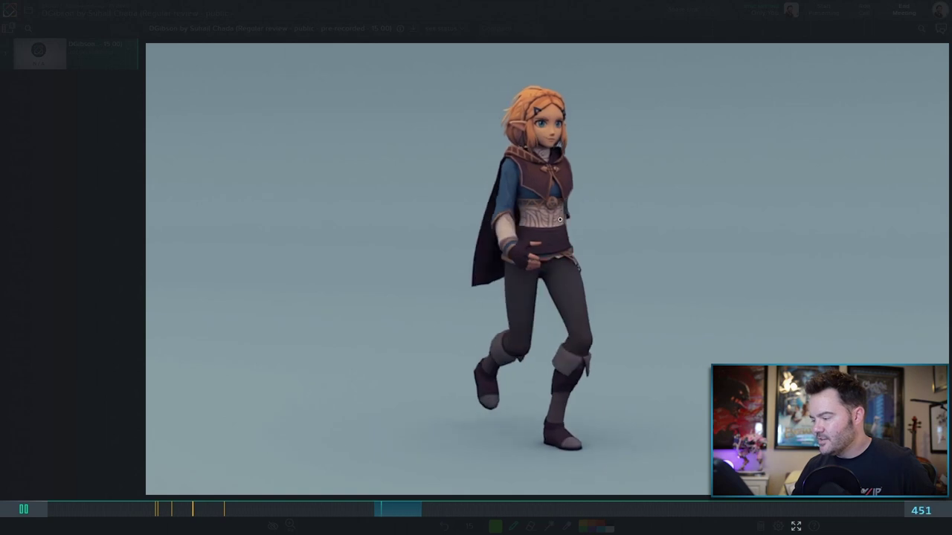
key(space)
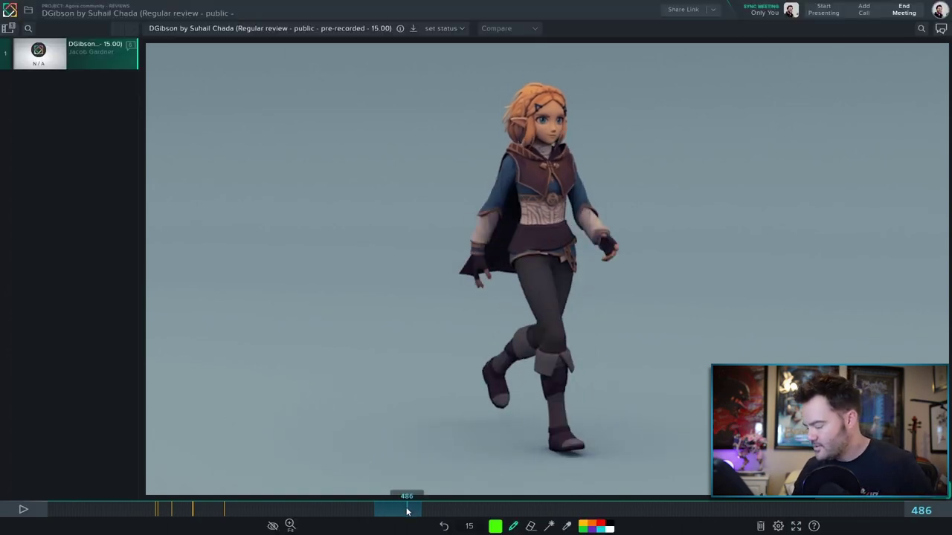
drag(406, 511, 389, 515)
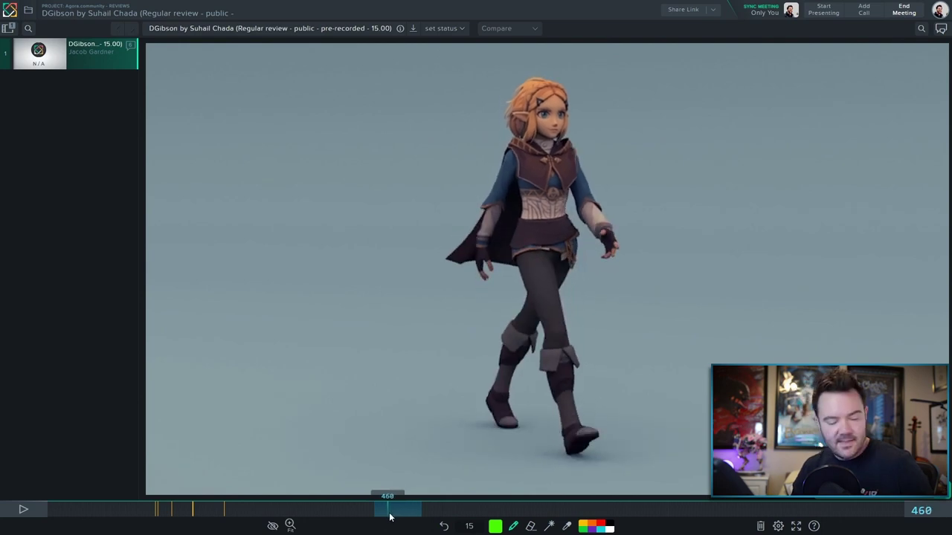
key(Right)
key(Right)
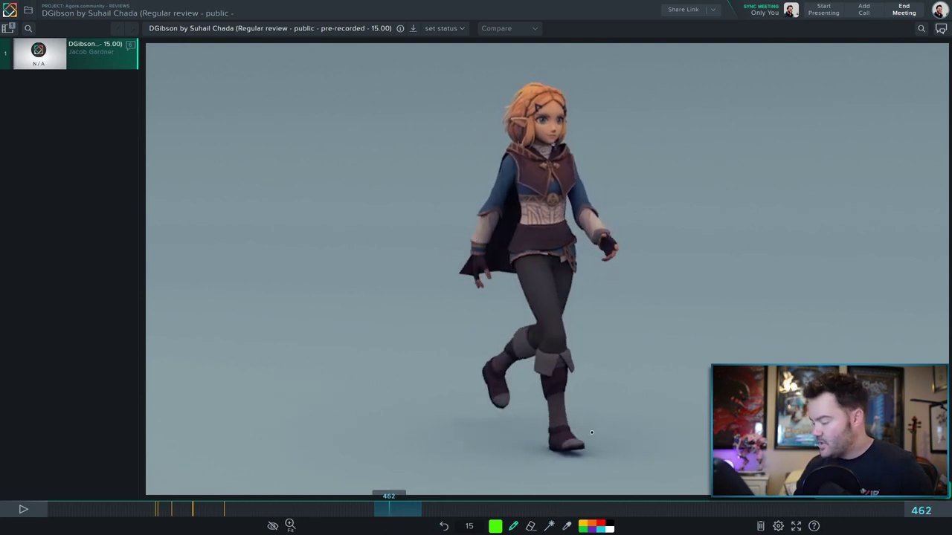
key(Left)
key(Left)
On frame 460, sketch a green line down the leg and undo it
drag(386, 504, 389, 513)
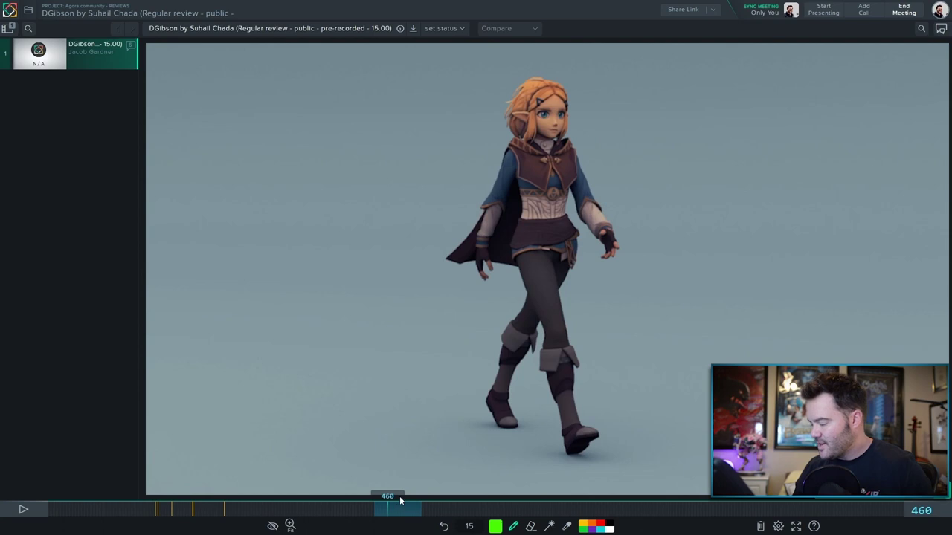
drag(534, 256, 566, 445)
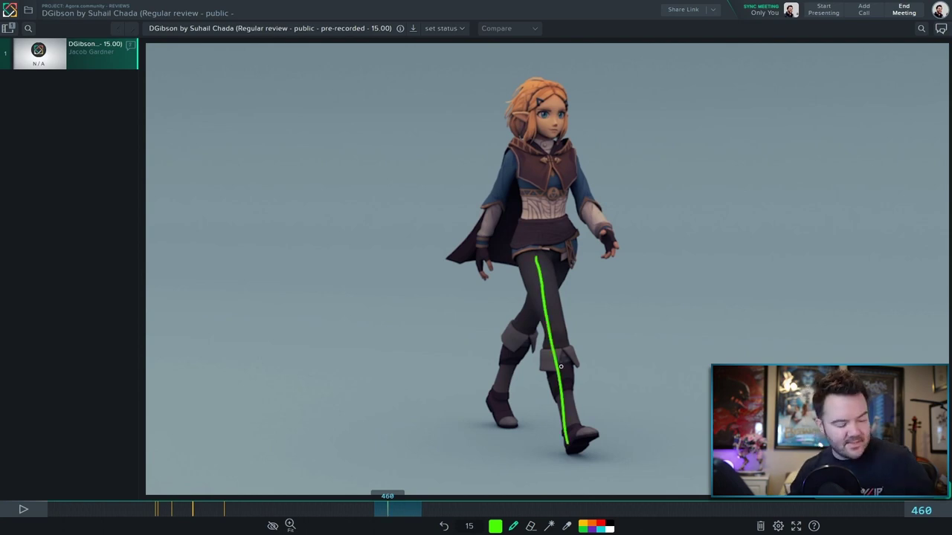
key(ctrl+z)
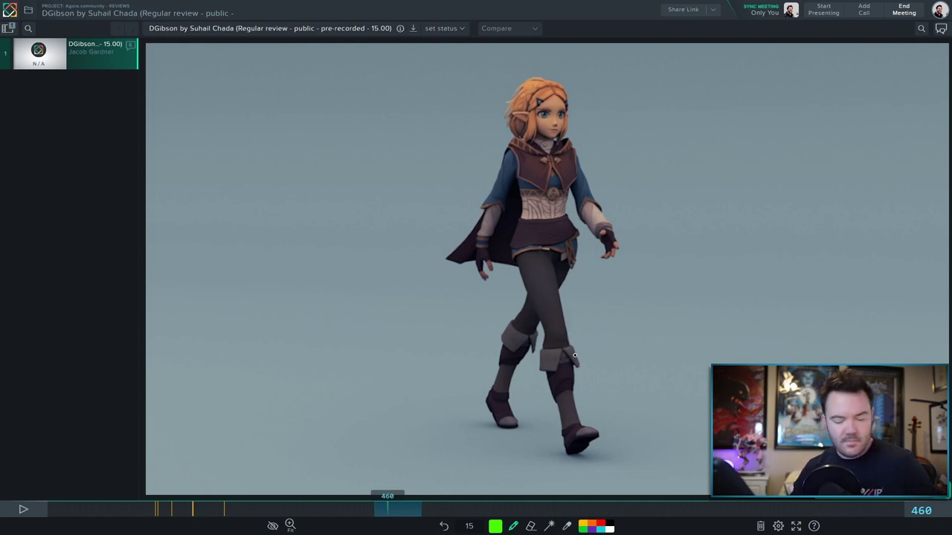
Step the walk forward to frame 491, sketch green leg strokes there, then delete them
key(Right)
key(Right)
key(Right)
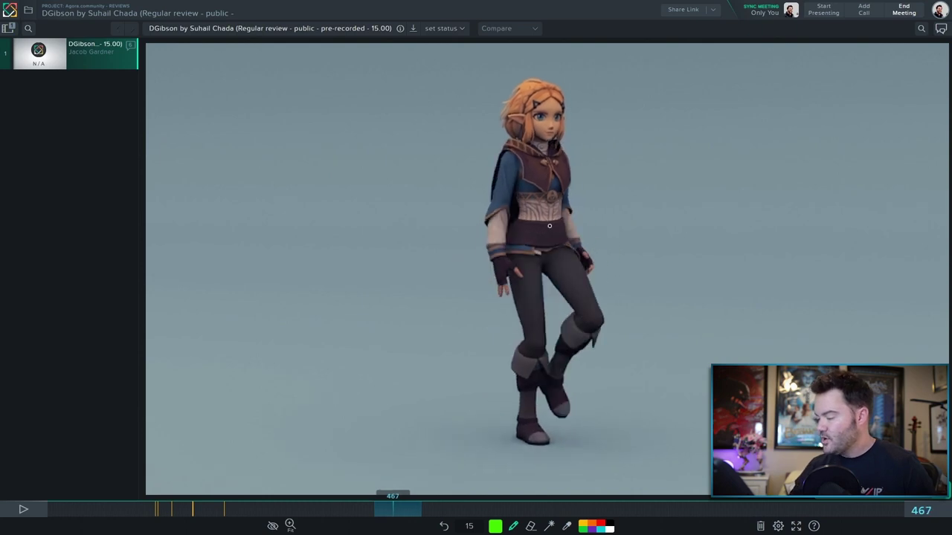
key(Right)
key(Right)
key(Right)
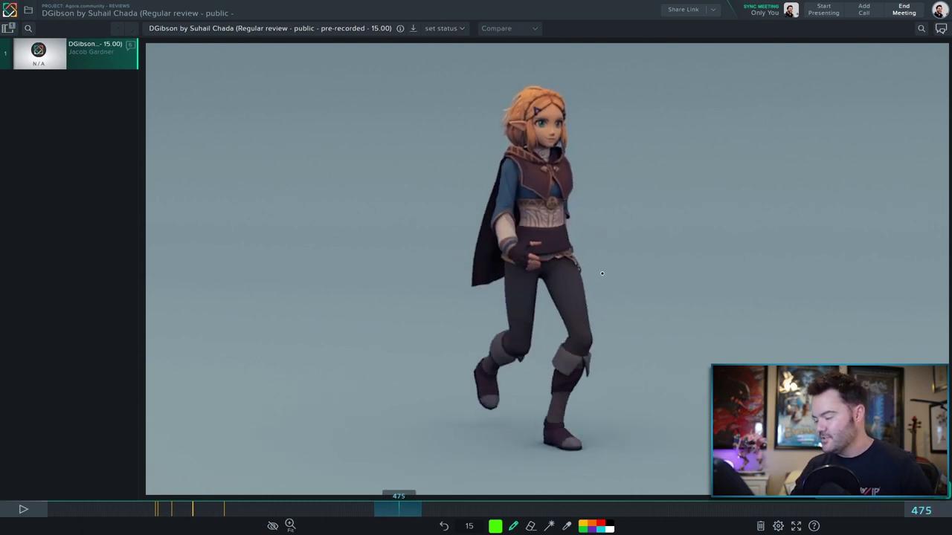
key(Right)
key(Right)
key(Right)
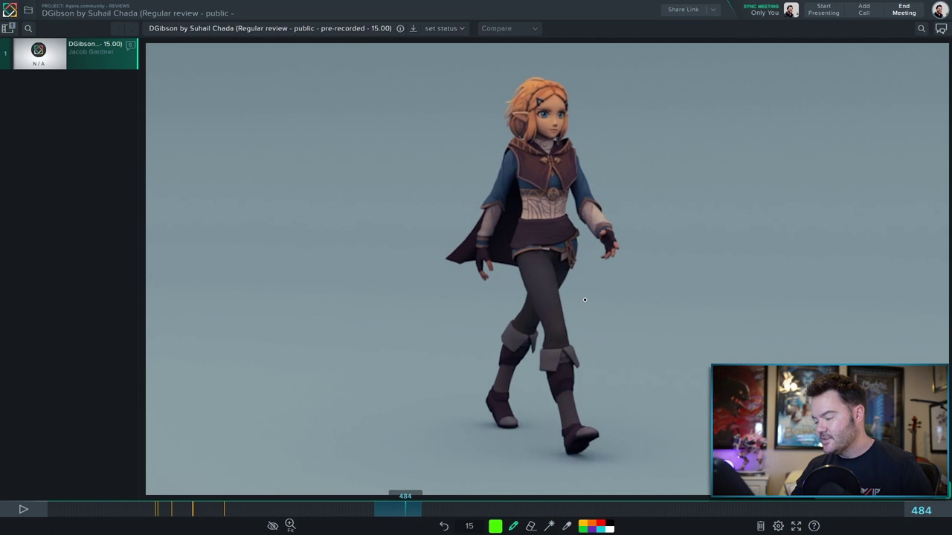
key(Left)
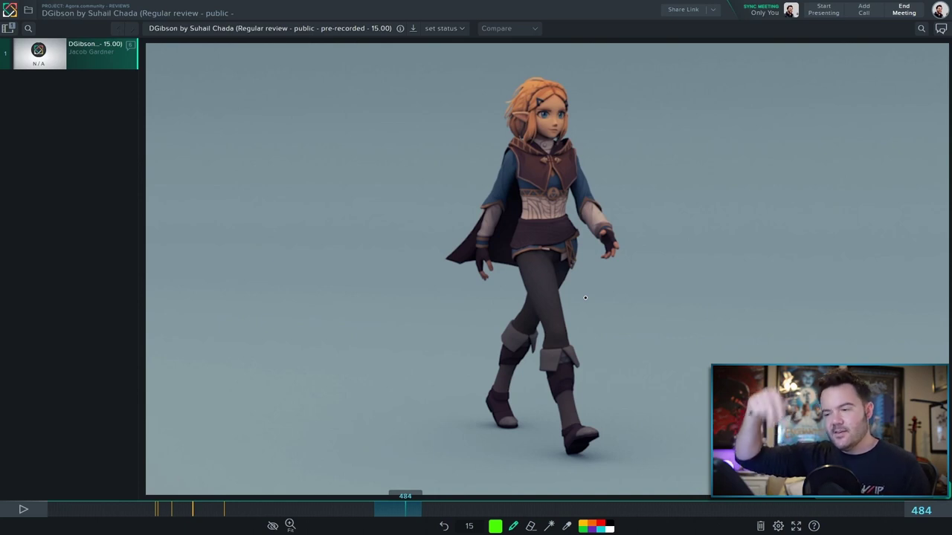
key(Right)
key(Right)
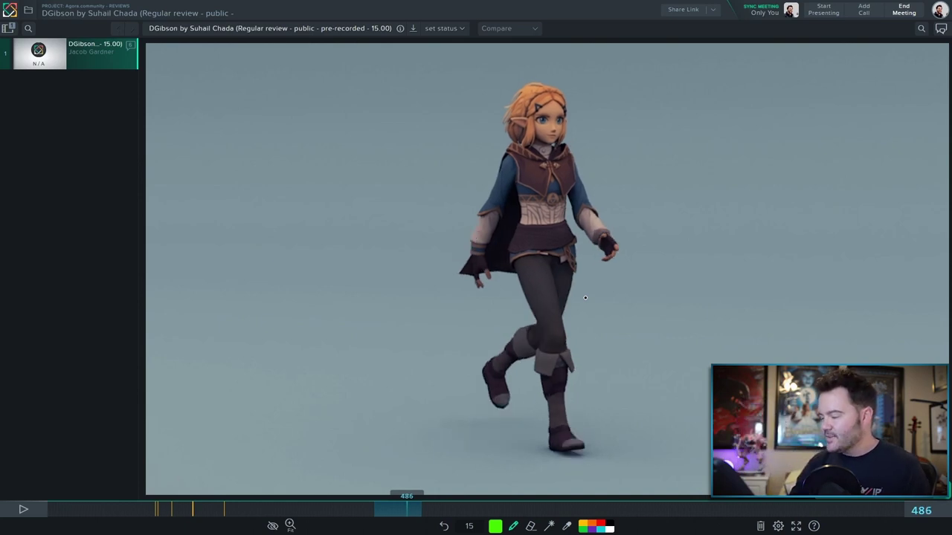
key(Right)
key(Right)
key(Right)
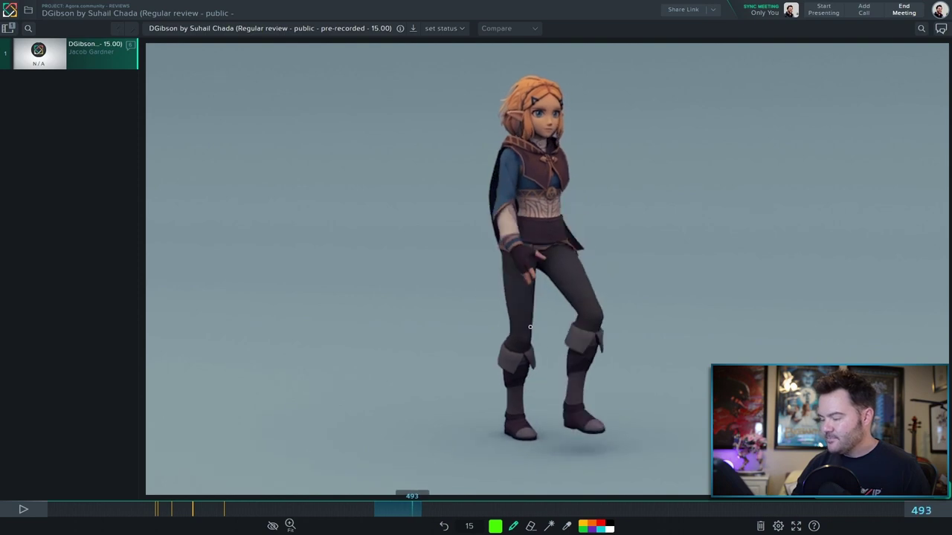
key(Left)
key(Left)
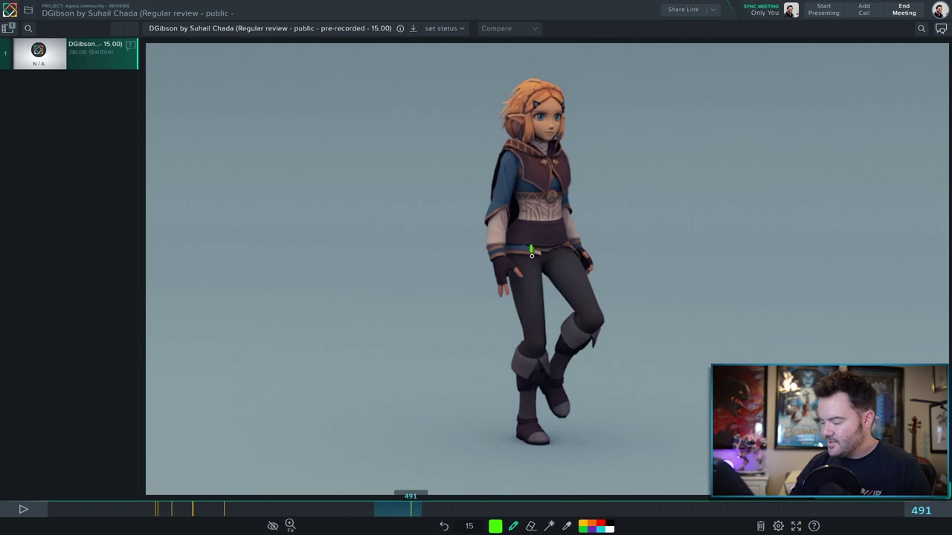
mouse_move(531, 255)
mouse_down()
mouse_move(529, 432)
mouse_move(526, 246)
mouse_move(525, 430)
mouse_up()
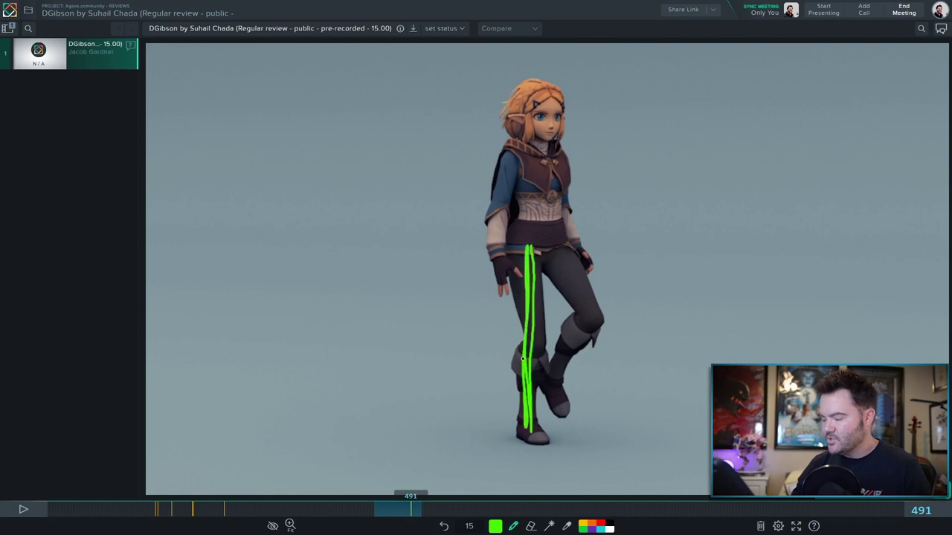
drag(522, 359, 524, 285)
key(Delete)
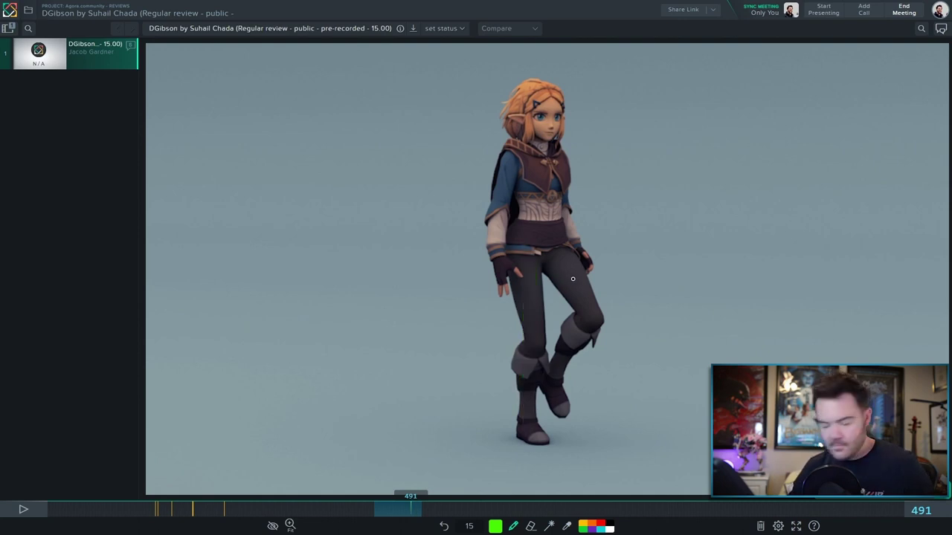
Compare the foot around frame 495, add an arrowhead, then delete the foot ellipse and arrow
key(Right)
key(Right)
key(Right)
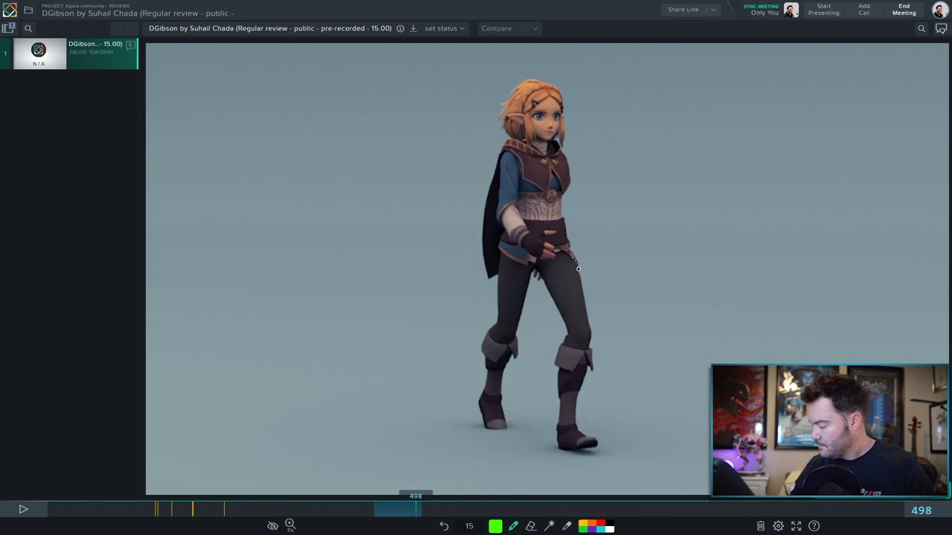
key(Left)
key(Left)
key(Left)
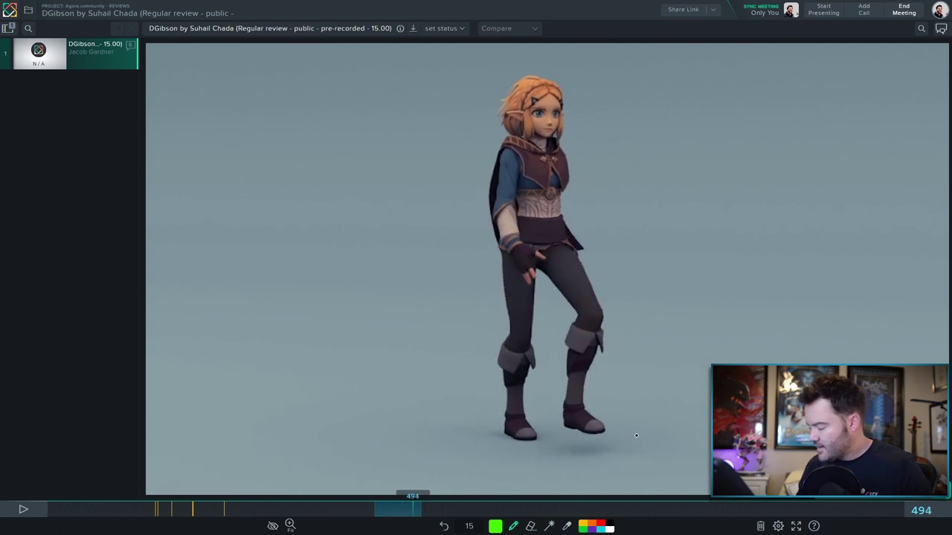
key(Right)
key(Right)
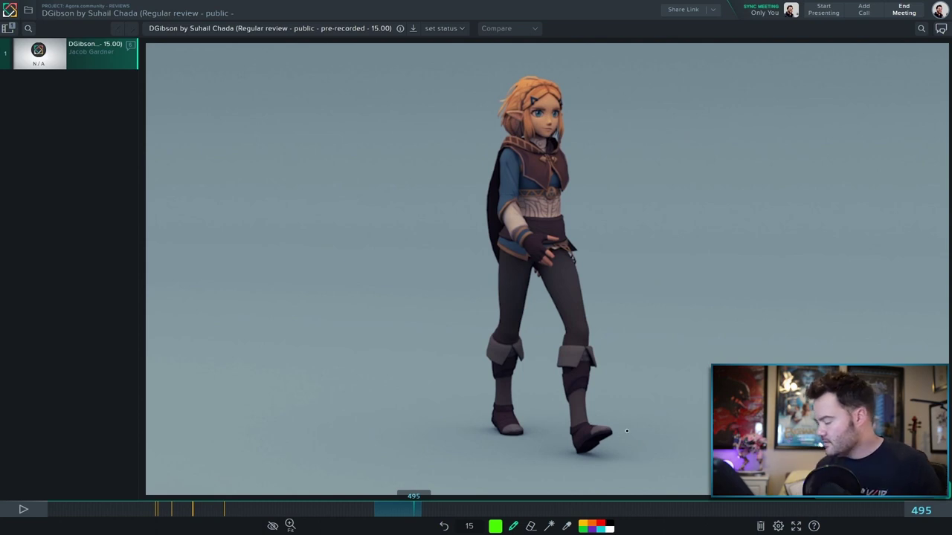
key(Right)
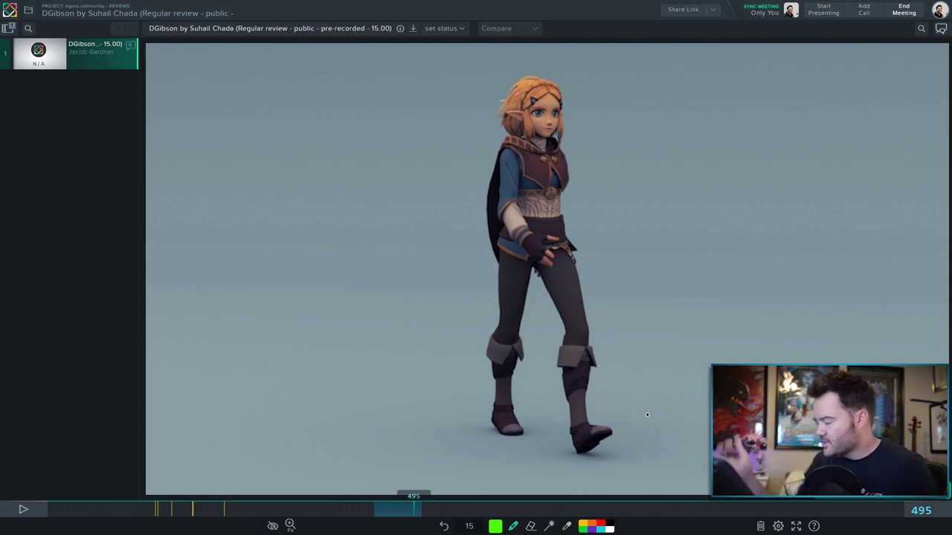
key(Left)
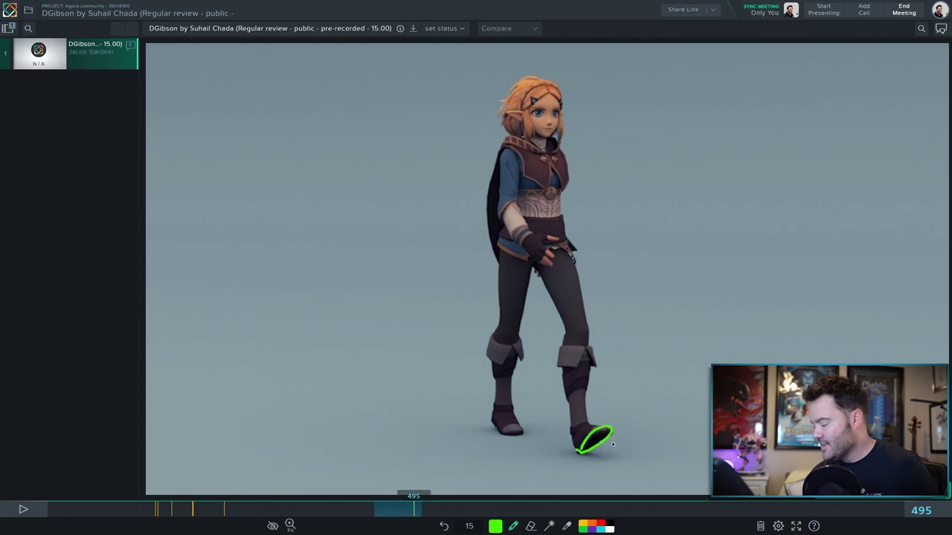
drag(612, 456, 622, 449)
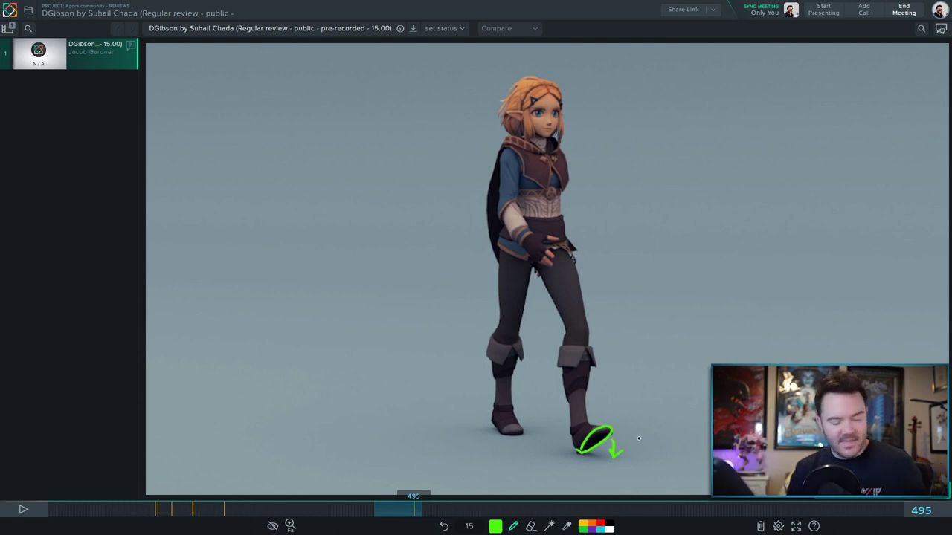
key(Delete)
Play and stop the walk, then step through frames 495 and 497 to frame 498
key(space)
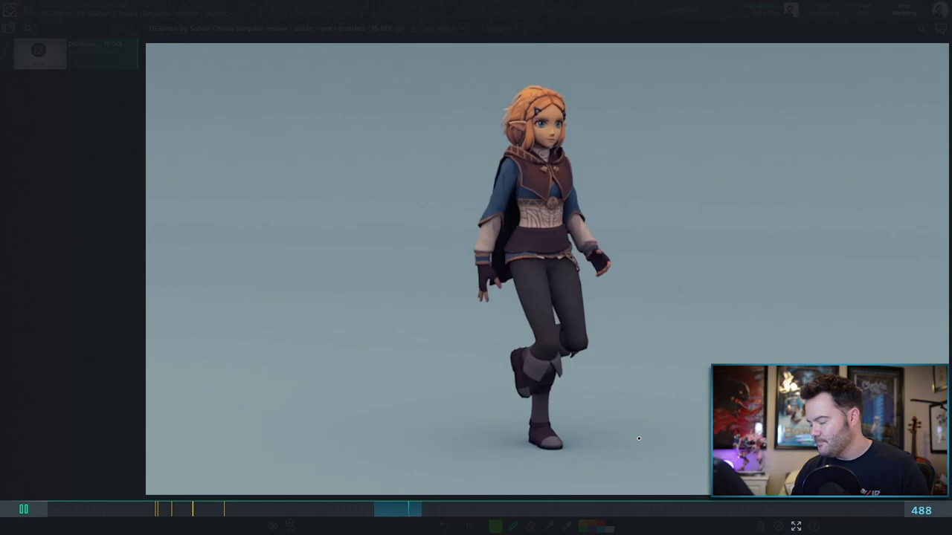
key(space)
key(Right)
key(Right)
key(Right)
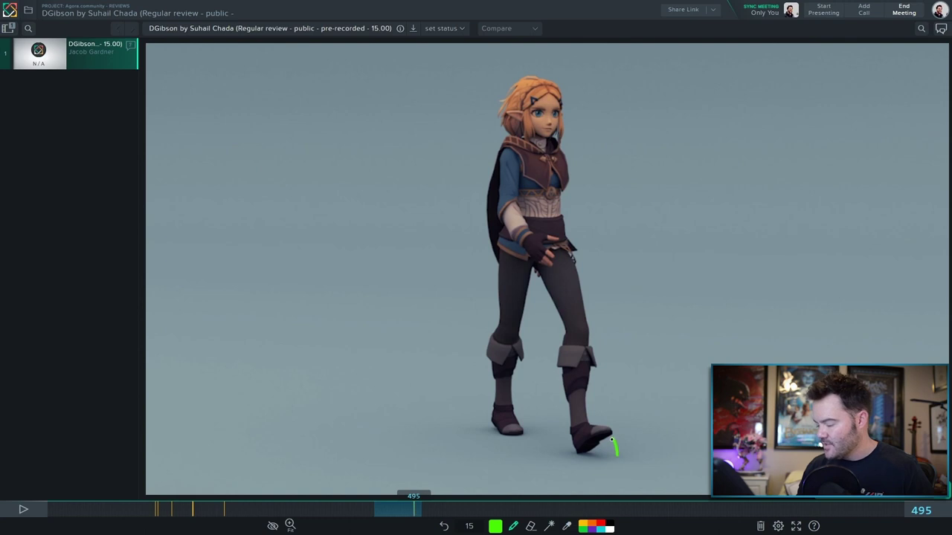
key(Right)
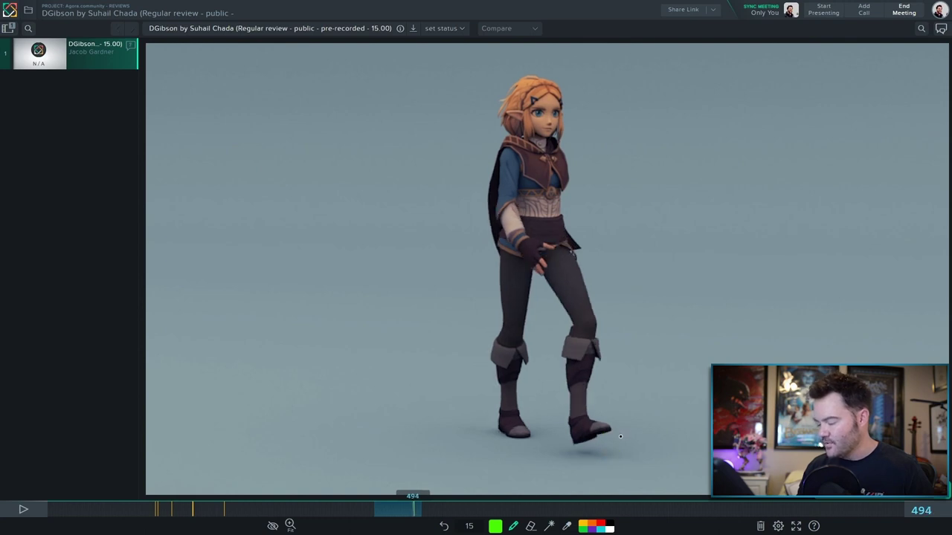
key(Left)
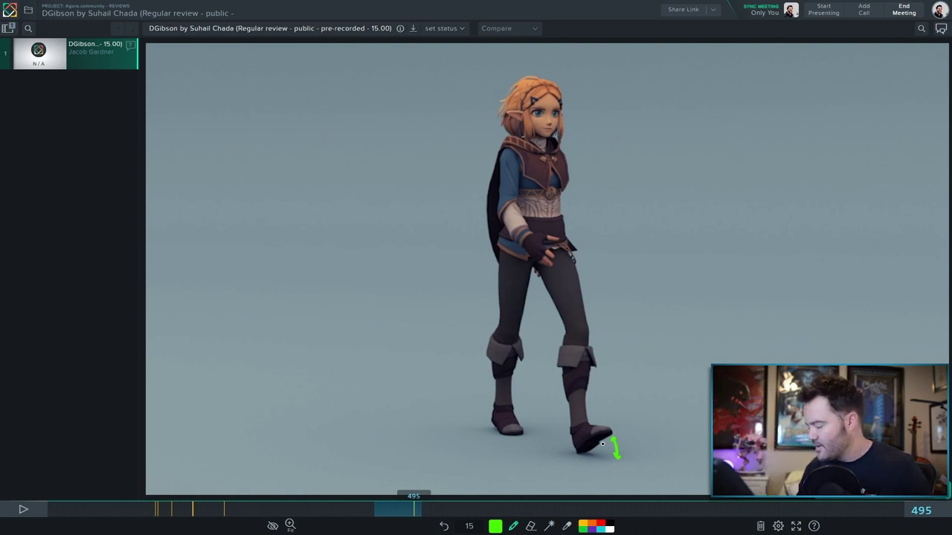
key(Right)
key(Right)
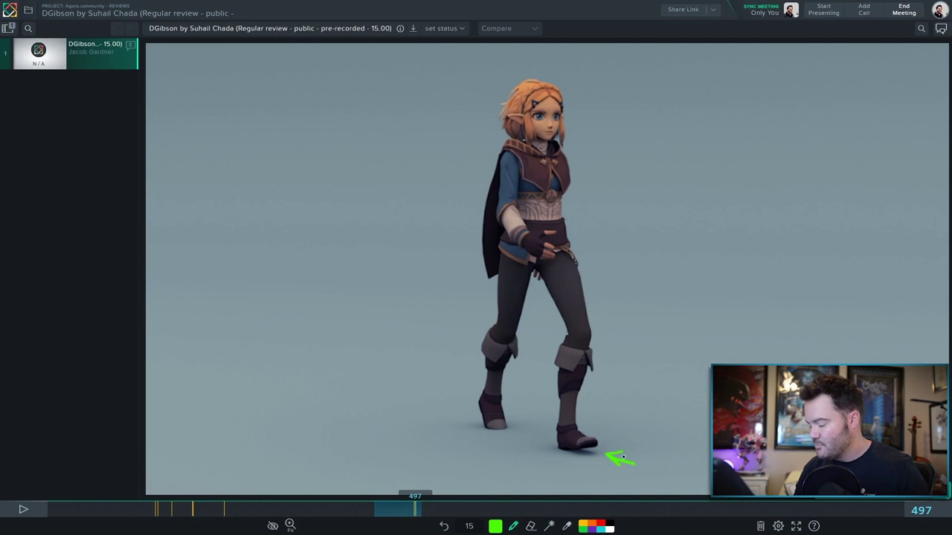
key(Right)
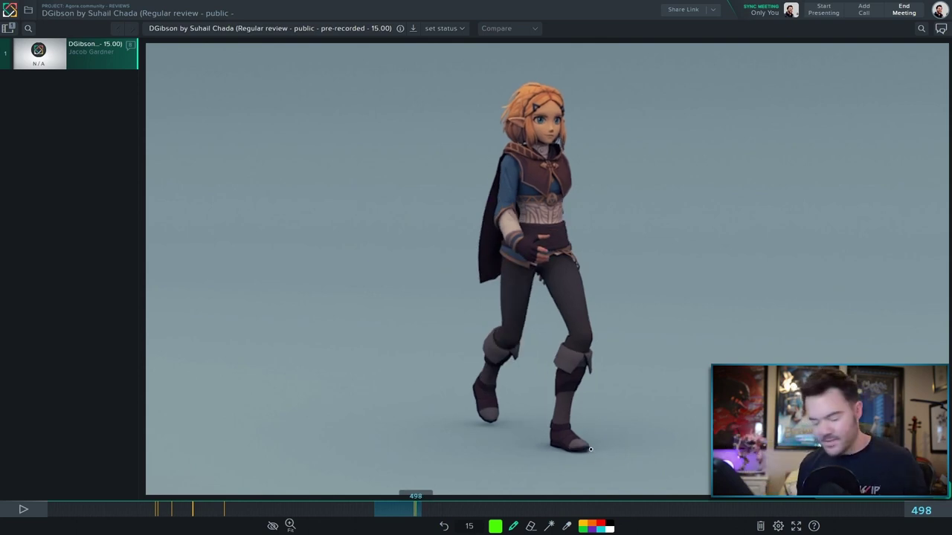
Step back to frame 492 and play the walk loop, stopping at frame 469
key(Left)
key(Left)
key(Left)
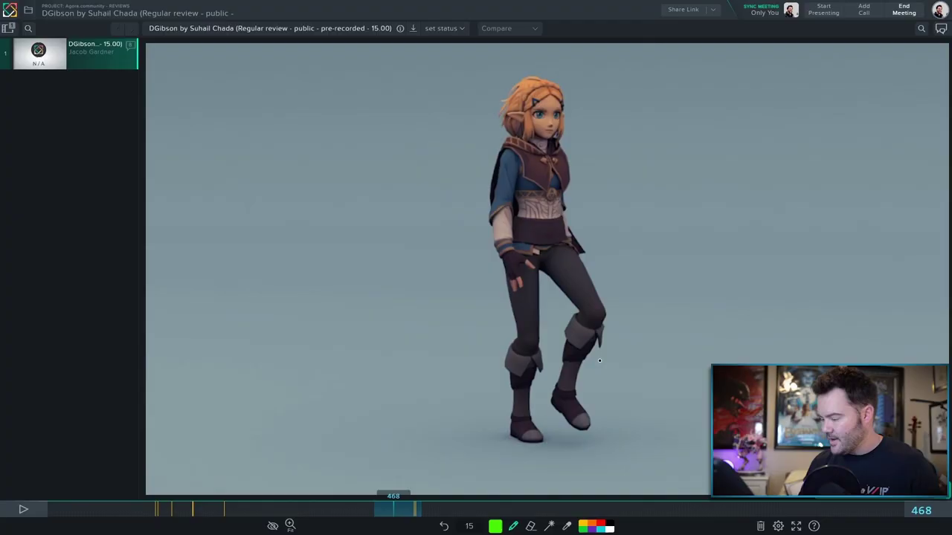
key(space)
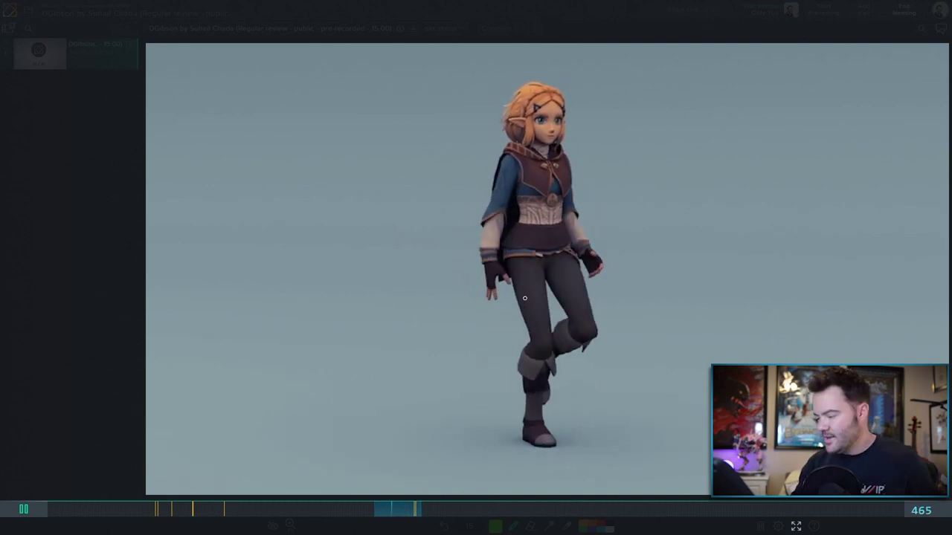
key(space)
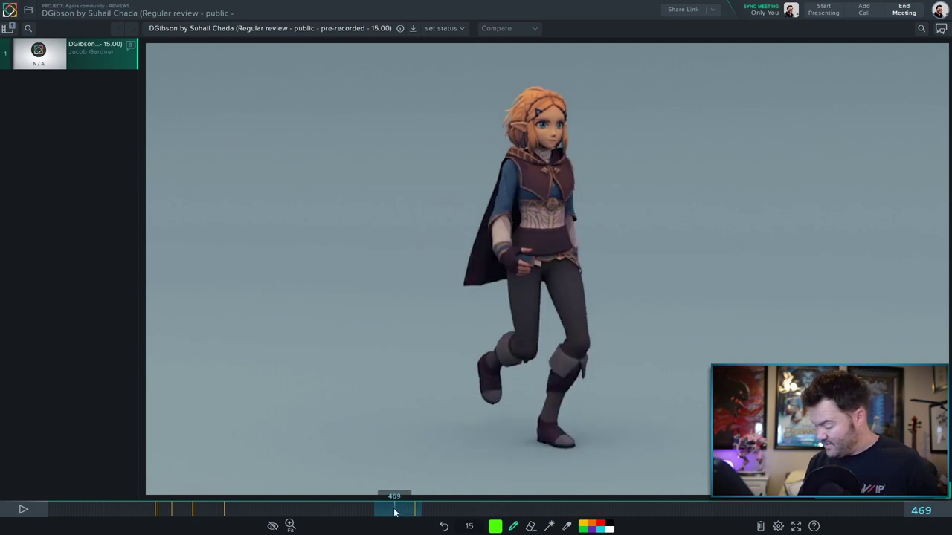
Rewind to about frame 465, sketch and clear hip lines, then play to frame 471
drag(394, 513, 399, 496)
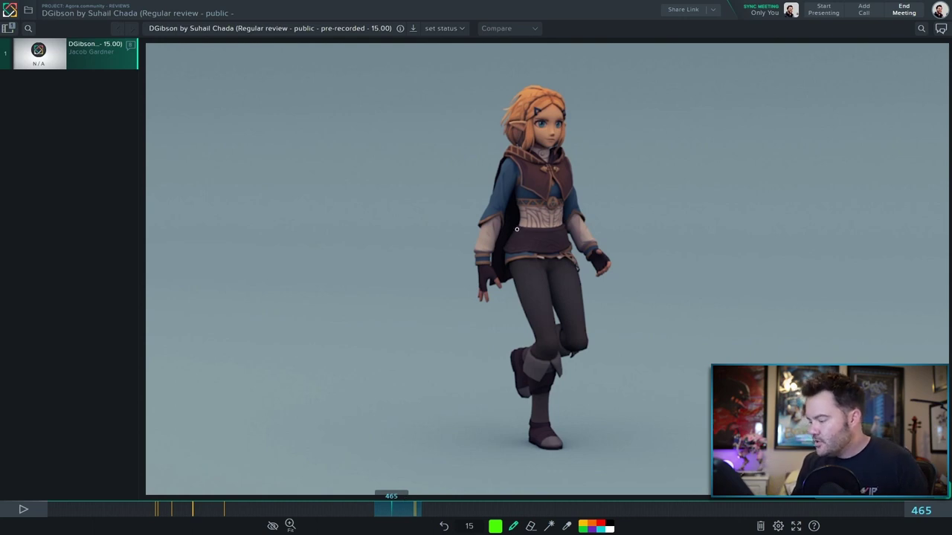
drag(520, 225, 511, 279)
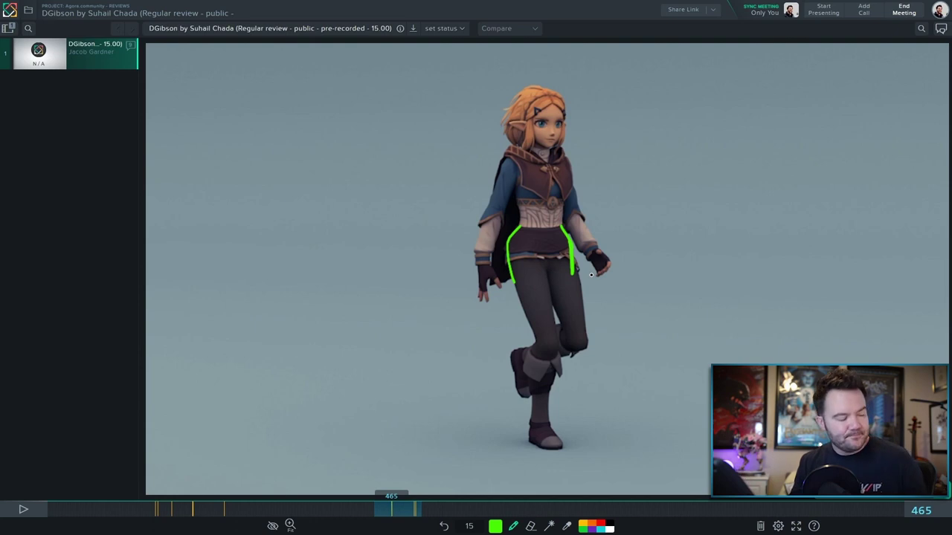
key(Delete)
key(space)
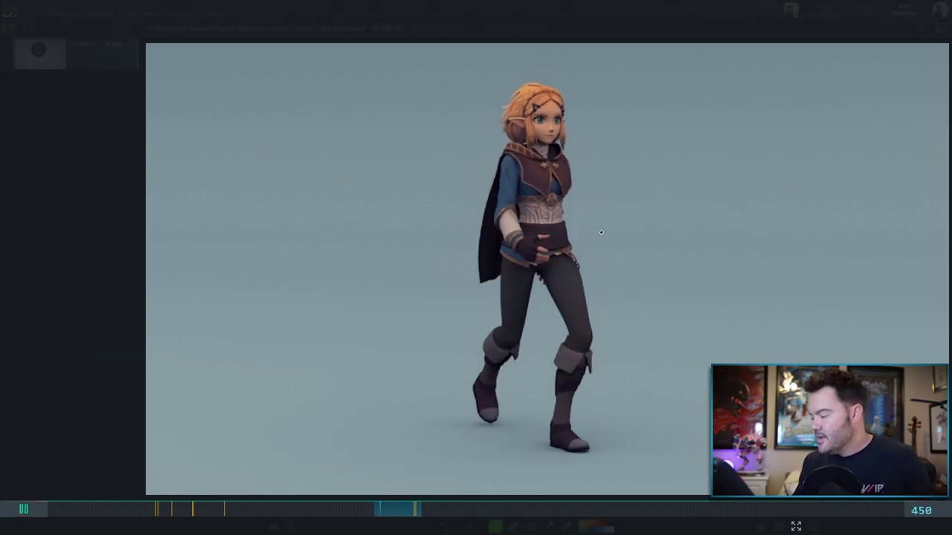
key(space)
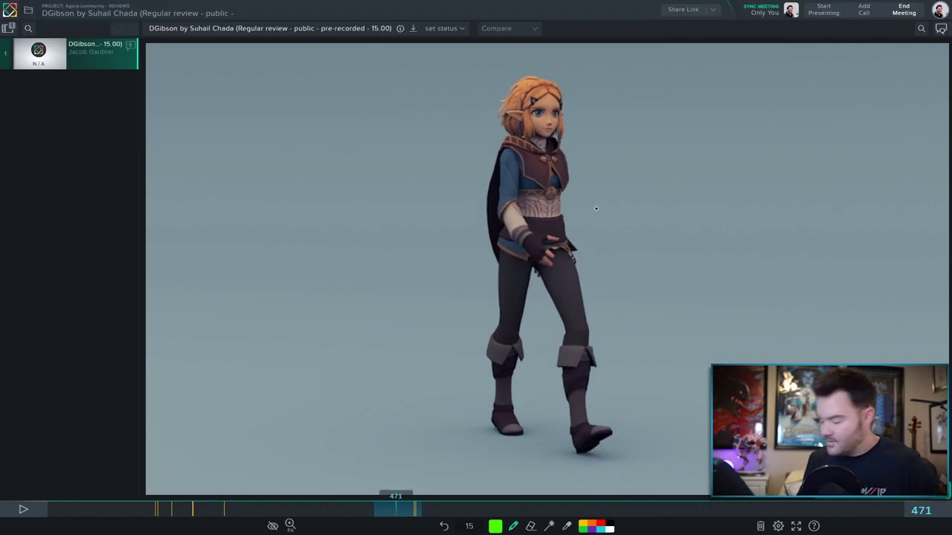
On frame 462, draw the green hip outline and a curved arrow with an arrowhead
click(393, 513)
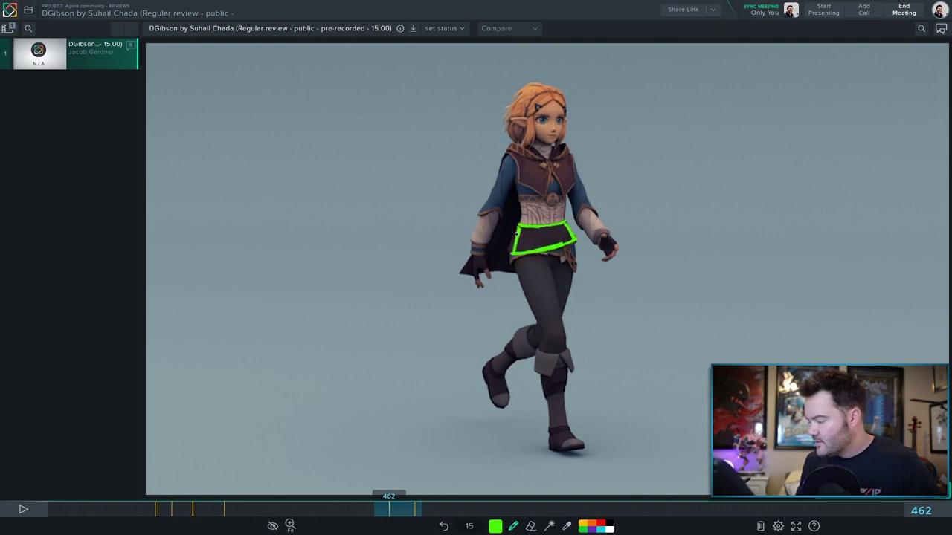
drag(516, 235, 547, 258)
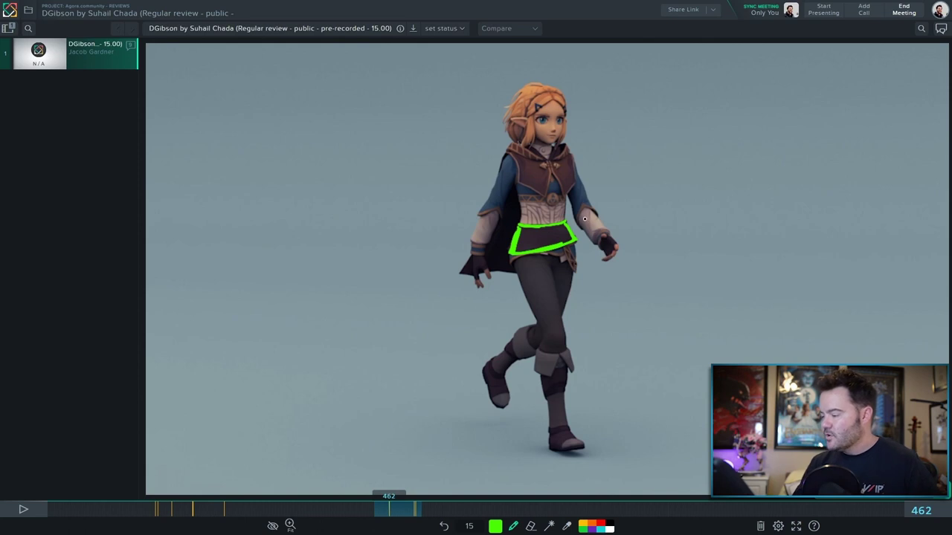
mouse_move(584, 219)
mouse_down()
mouse_move(590, 264)
mouse_move(584, 220)
mouse_up()
drag(584, 256, 606, 257)
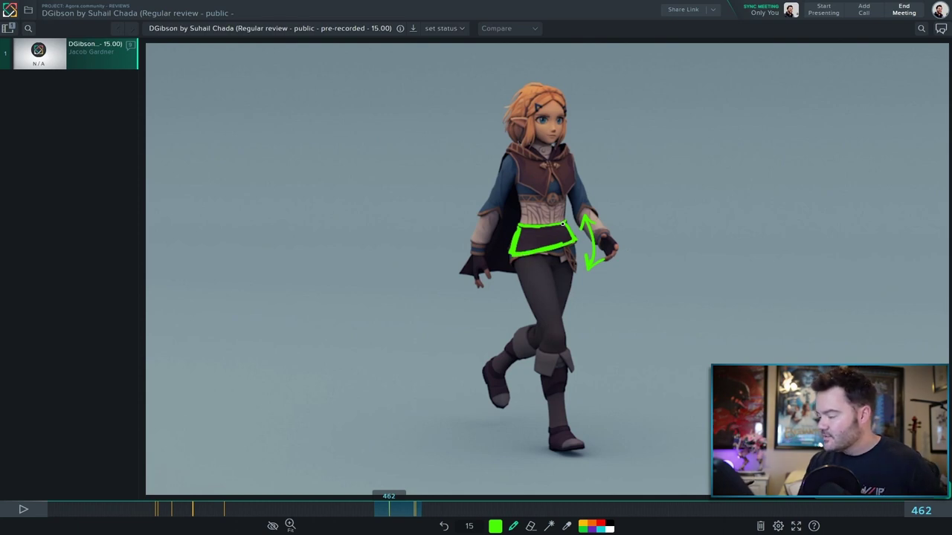
key(Right)
key(Right)
key(Right)
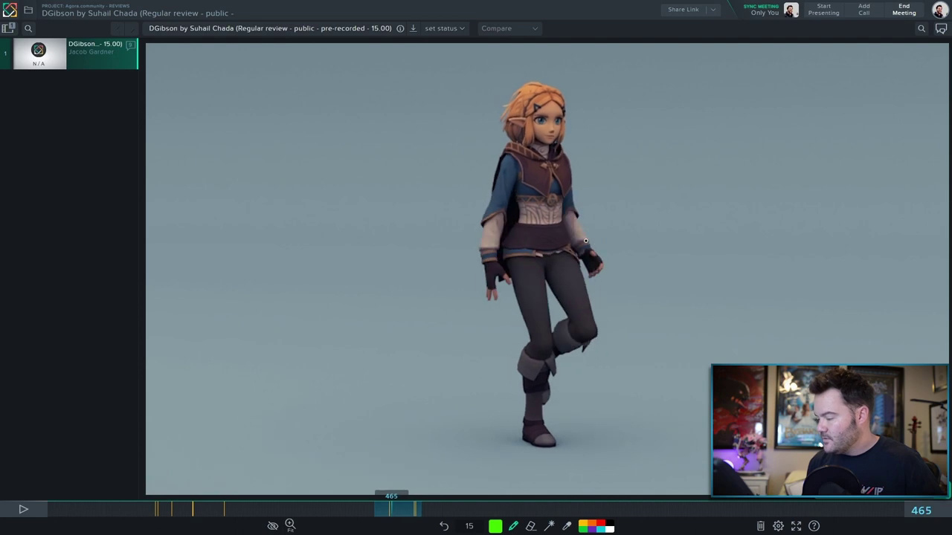
Compare frames 466 and 468, then draw a green arrow down the leg and outline the hip
key(Left)
key(Left)
key(Right)
key(Right)
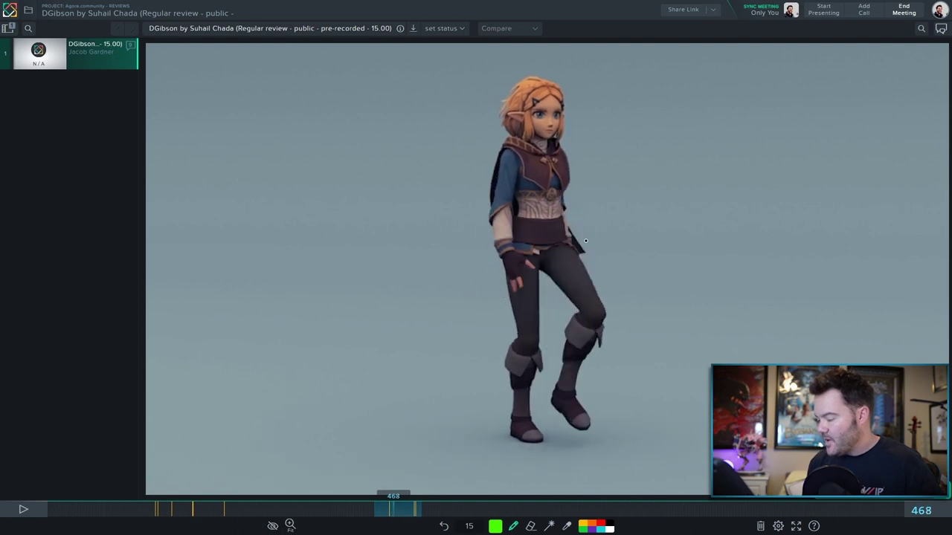
key(Left)
key(Right)
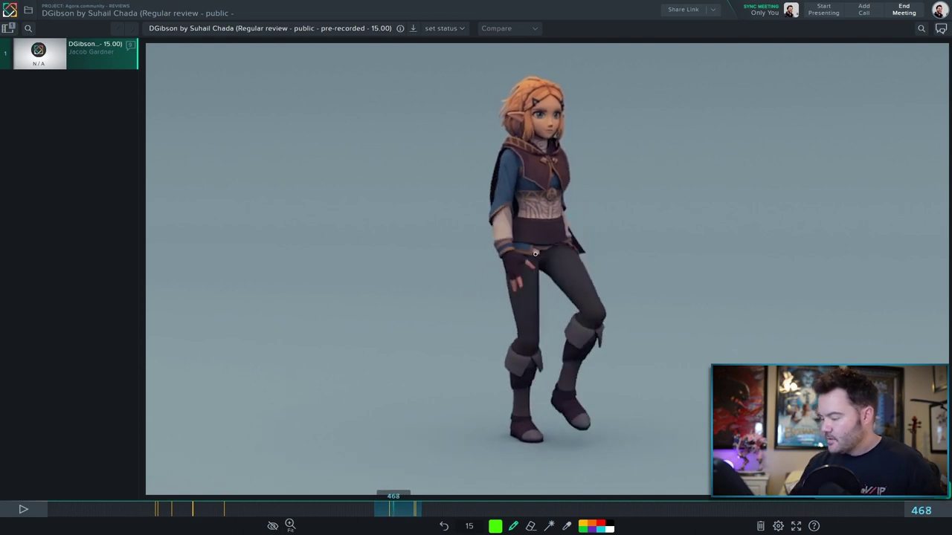
mouse_move(525, 234)
mouse_down()
mouse_move(513, 408)
mouse_move(537, 402)
mouse_up()
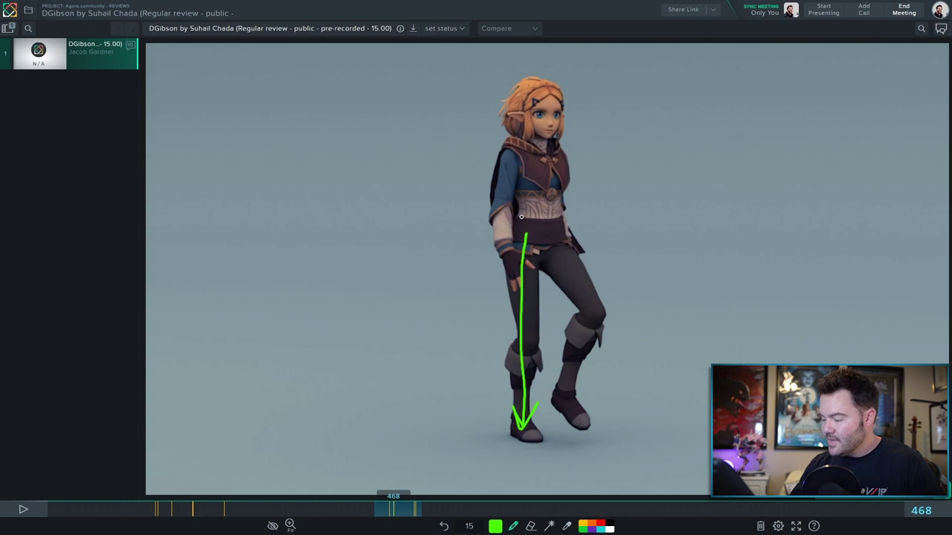
mouse_move(520, 217)
mouse_down()
mouse_move(511, 236)
mouse_move(519, 249)
mouse_move(490, 226)
mouse_move(551, 227)
mouse_move(521, 219)
mouse_move(570, 237)
mouse_move(540, 227)
mouse_move(566, 250)
mouse_move(554, 253)
mouse_up()
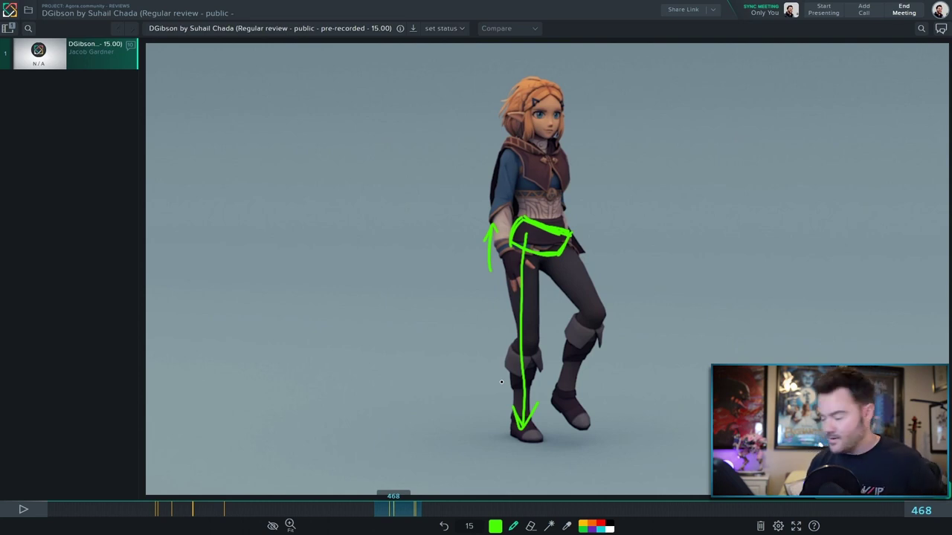
key(Right)
key(Right)
key(Right)
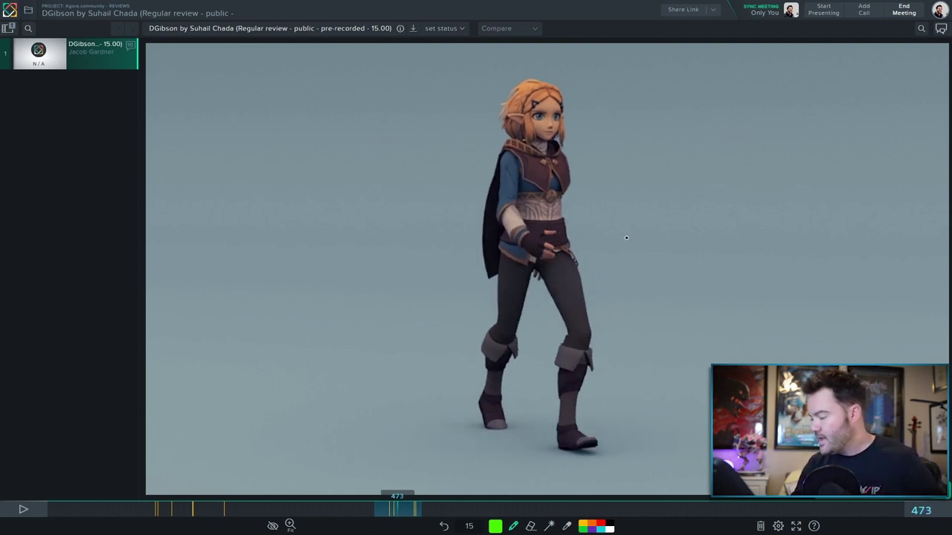
On frame 480, draw a knee arrow, green hip outline with upward arrow, and hip-to-foot arrow line
key(Right)
key(Right)
key(Right)
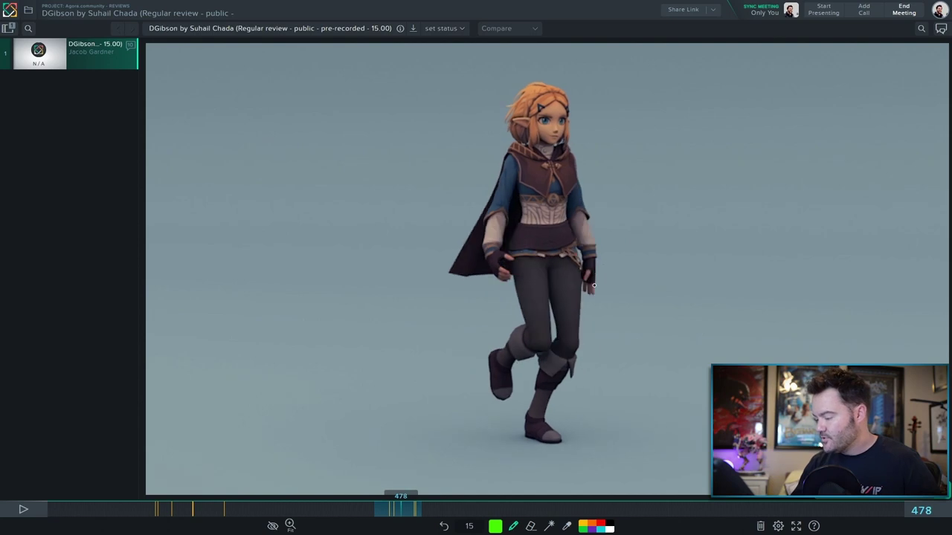
key(Right)
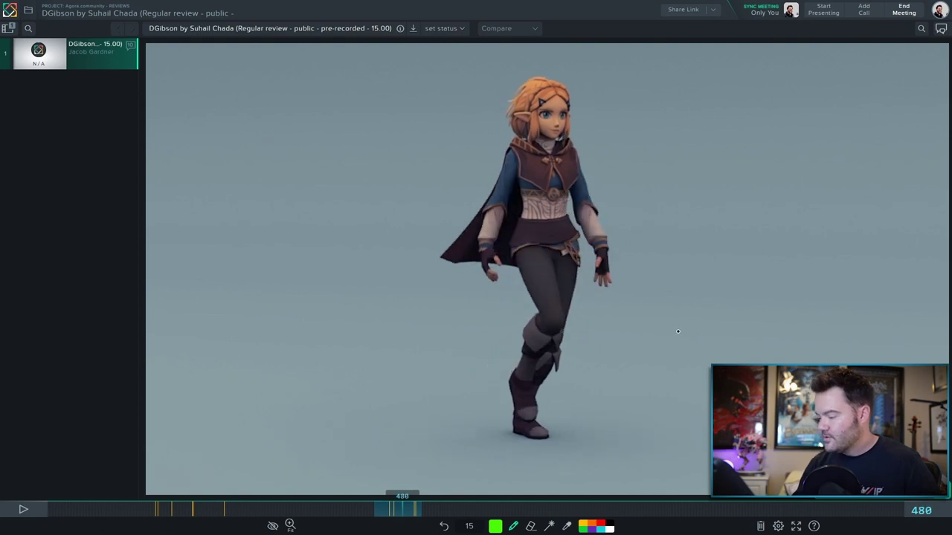
mouse_move(687, 343)
mouse_down()
mouse_move(620, 319)
mouse_move(619, 338)
mouse_move(637, 301)
mouse_up()
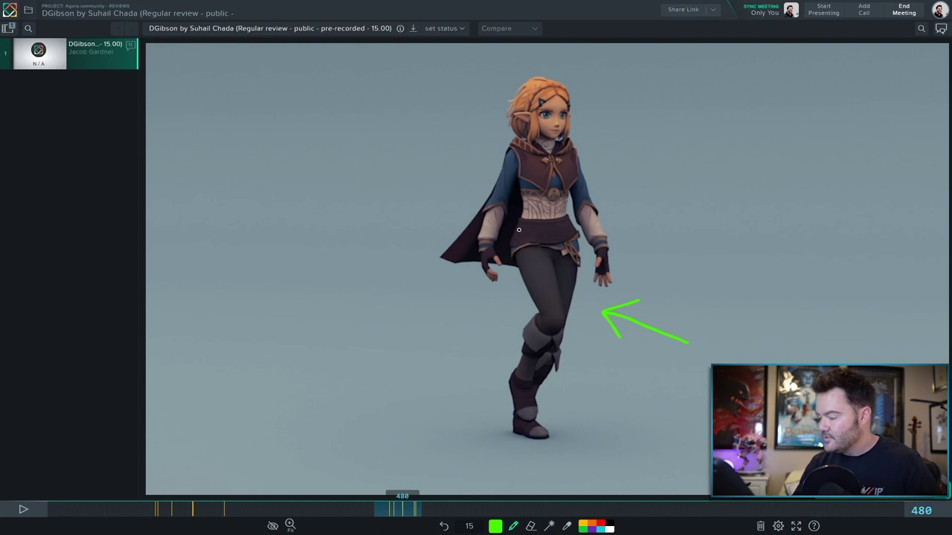
mouse_move(519, 230)
mouse_down()
mouse_move(570, 215)
mouse_move(571, 240)
mouse_move(520, 237)
mouse_move(546, 247)
mouse_move(624, 212)
mouse_up()
drag(625, 212, 633, 220)
drag(573, 247, 540, 438)
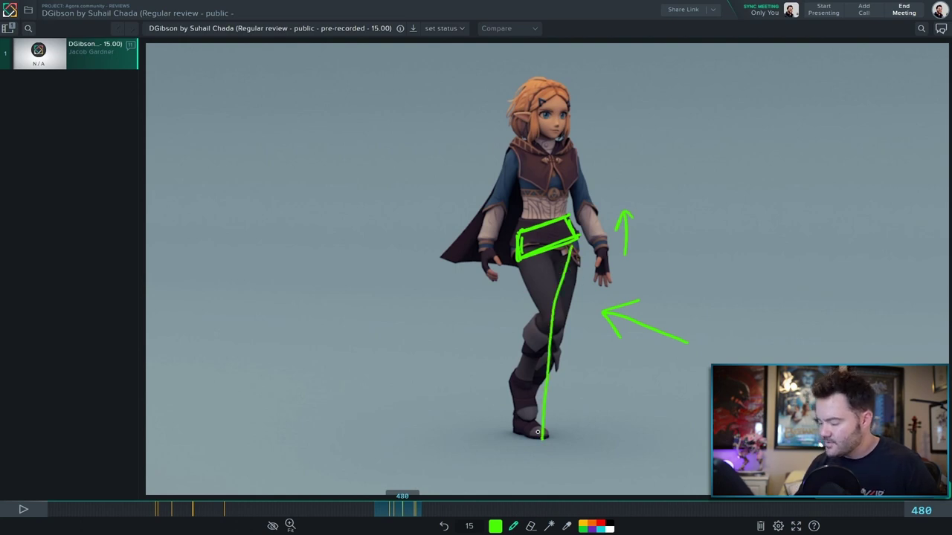
drag(533, 406, 540, 438)
drag(558, 417, 543, 436)
key(space)
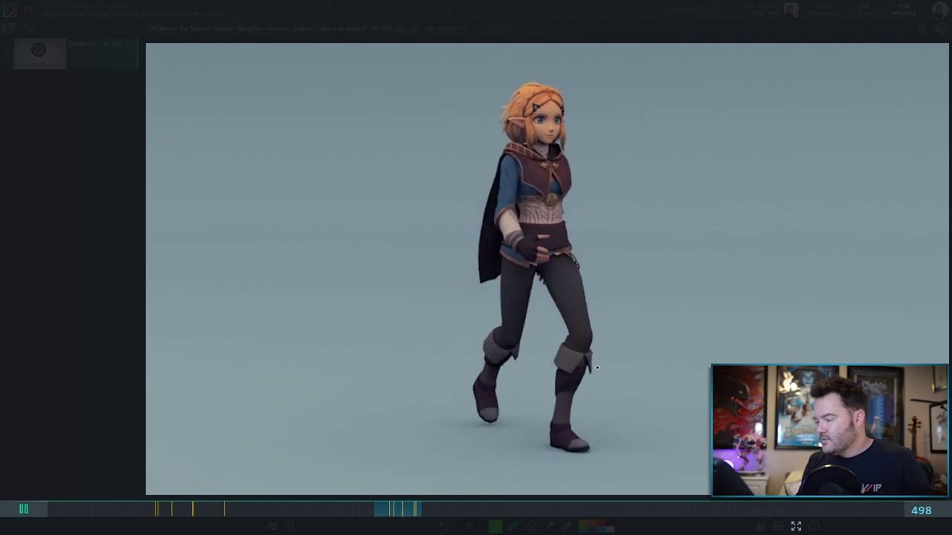
Pause the walk at frame 502, then resume playback
key(space)
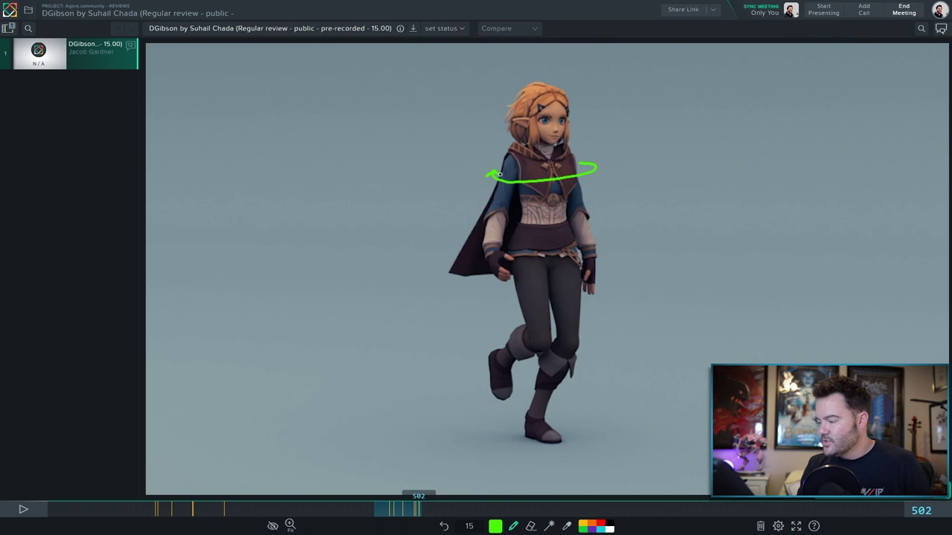
key(space)
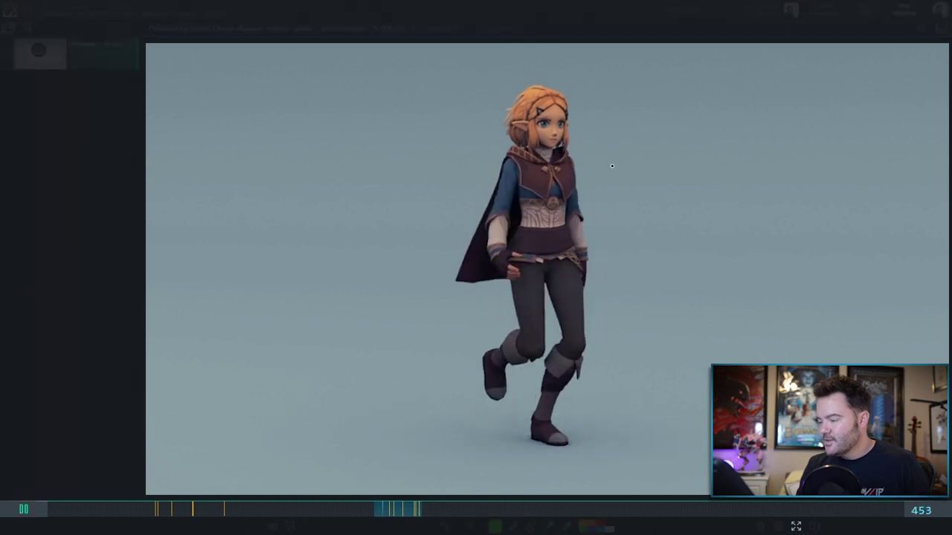